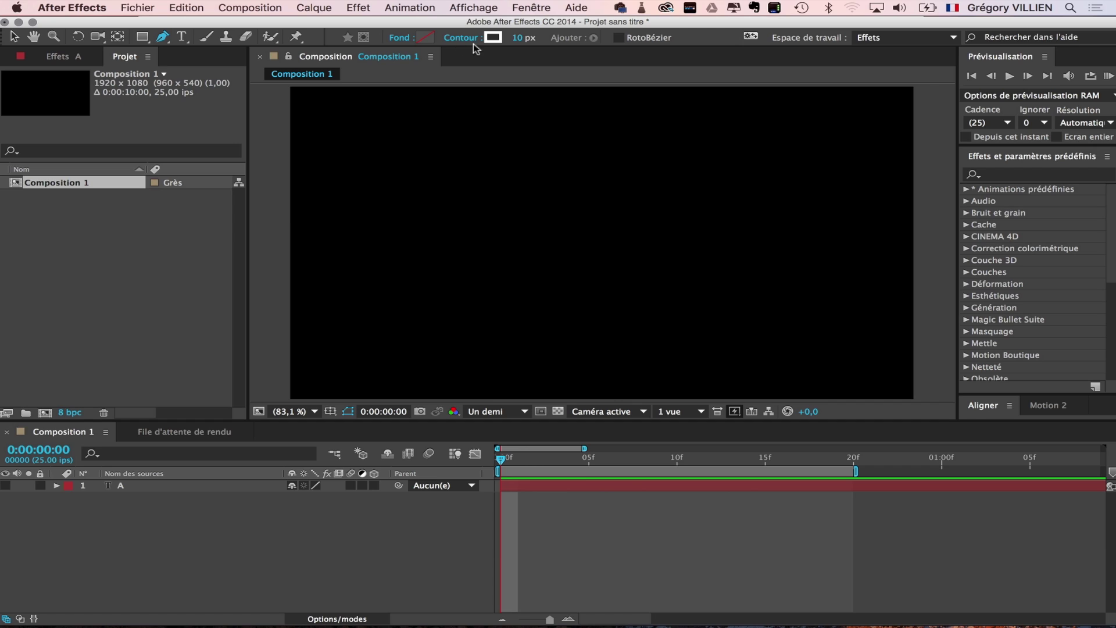
Check the stroke and fill options of the Pen tool, leaving both unchanged
{"action": "left_click", "coordinate": [464, 40]}
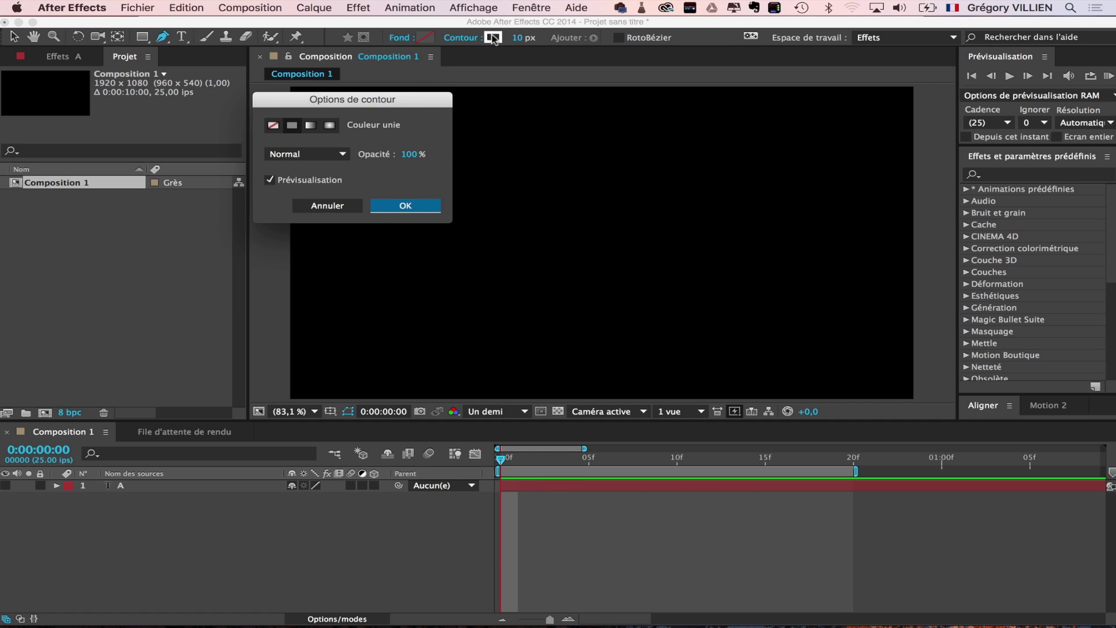
{"action": "left_click", "coordinate": [351, 205]}
{"action": "left_click", "coordinate": [407, 39]}
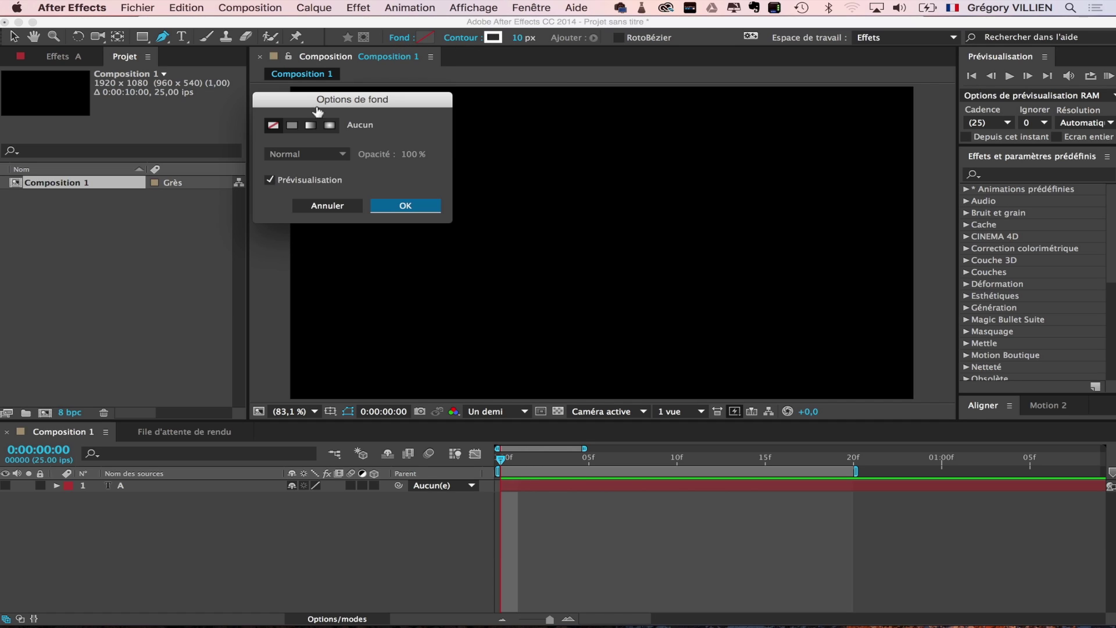
{"action": "key", "text": "Escape"}
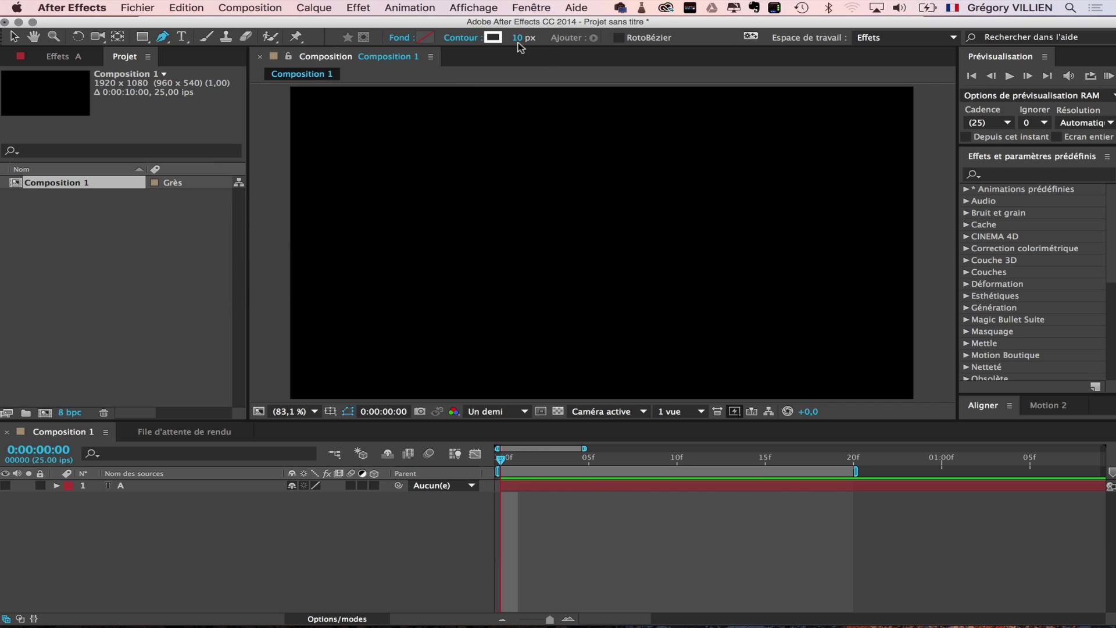
Draw a straight vertical line with a 10 px white stroke, slightly left of the composition's centre
{"action": "left_click", "coordinate": [586, 164]}
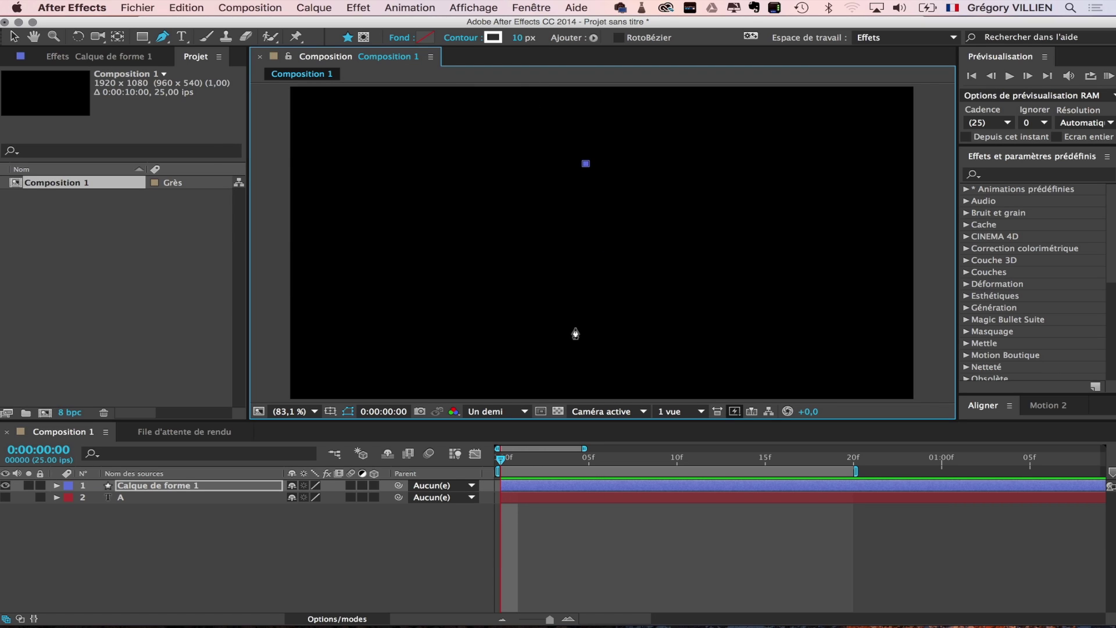
{"action": "left_click", "coordinate": [585, 350]}
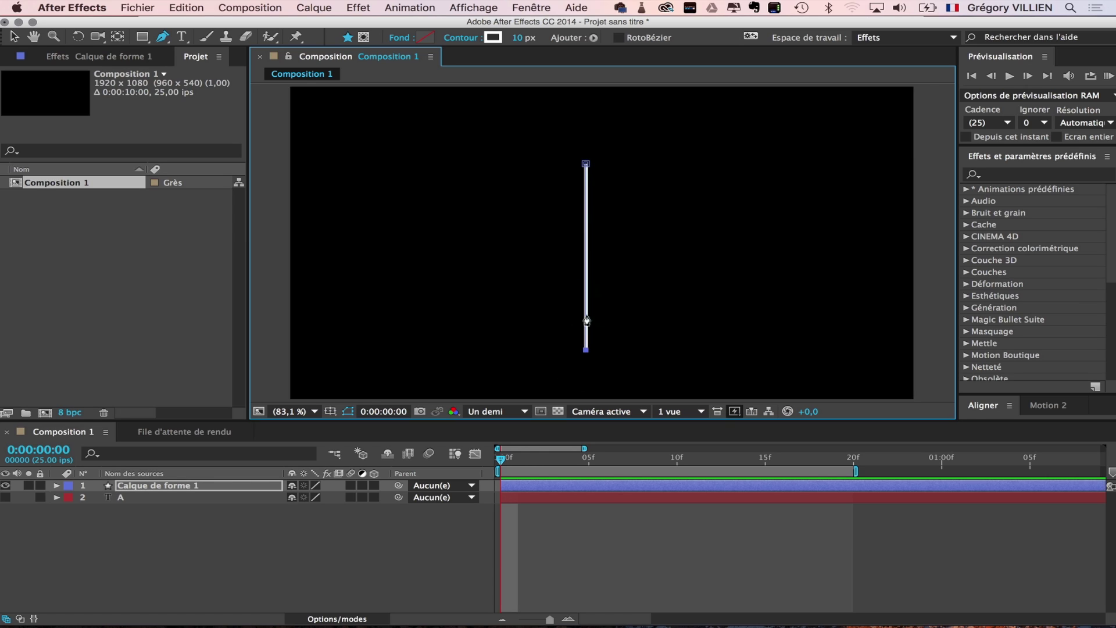
Move the line's path (Tracé 1) right to the frame's centre and slightly up, using temporary title/action safe guides for alignment
{"action": "left_click", "coordinate": [56, 486]}
{"action": "left_click", "coordinate": [70, 499]}
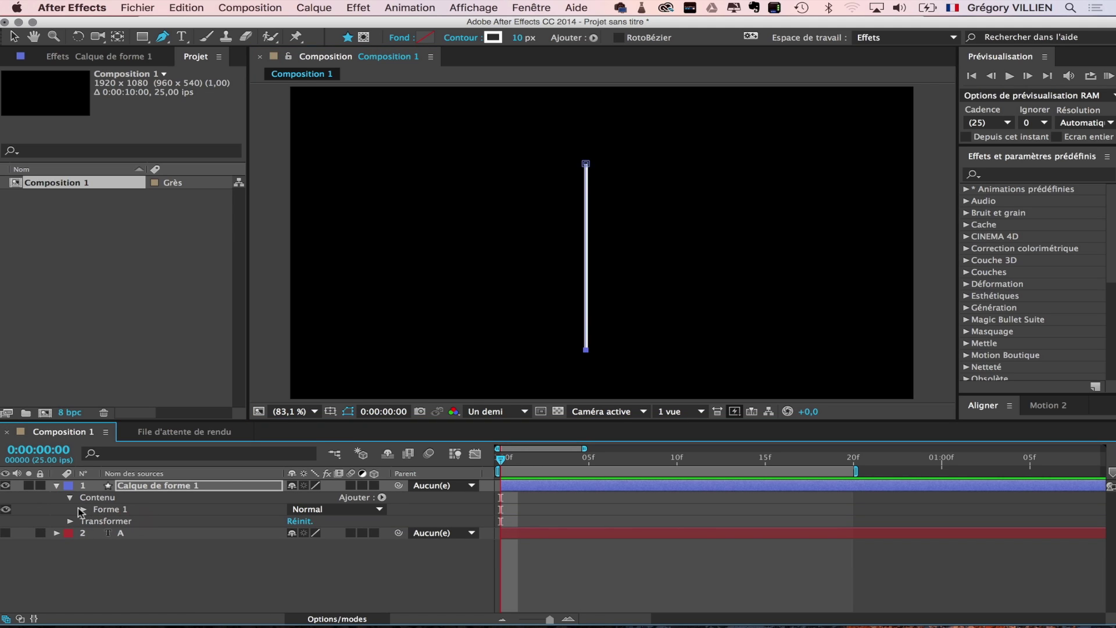
{"action": "left_click", "coordinate": [109, 509]}
{"action": "left_click", "coordinate": [82, 510]}
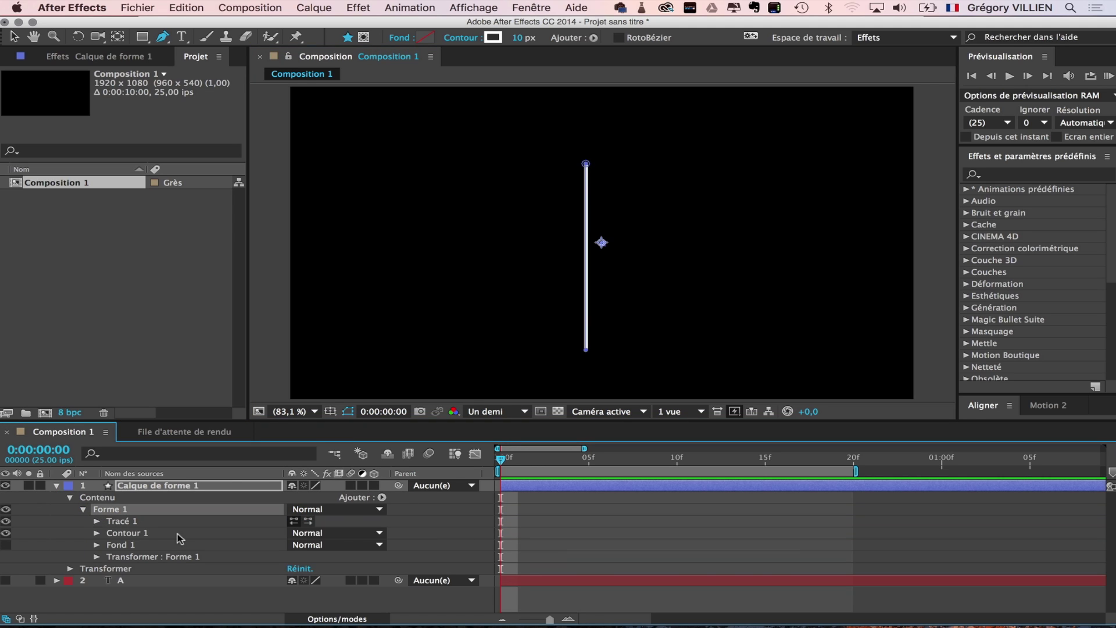
{"action": "left_click", "coordinate": [96, 522]}
{"action": "left_click", "coordinate": [142, 533]}
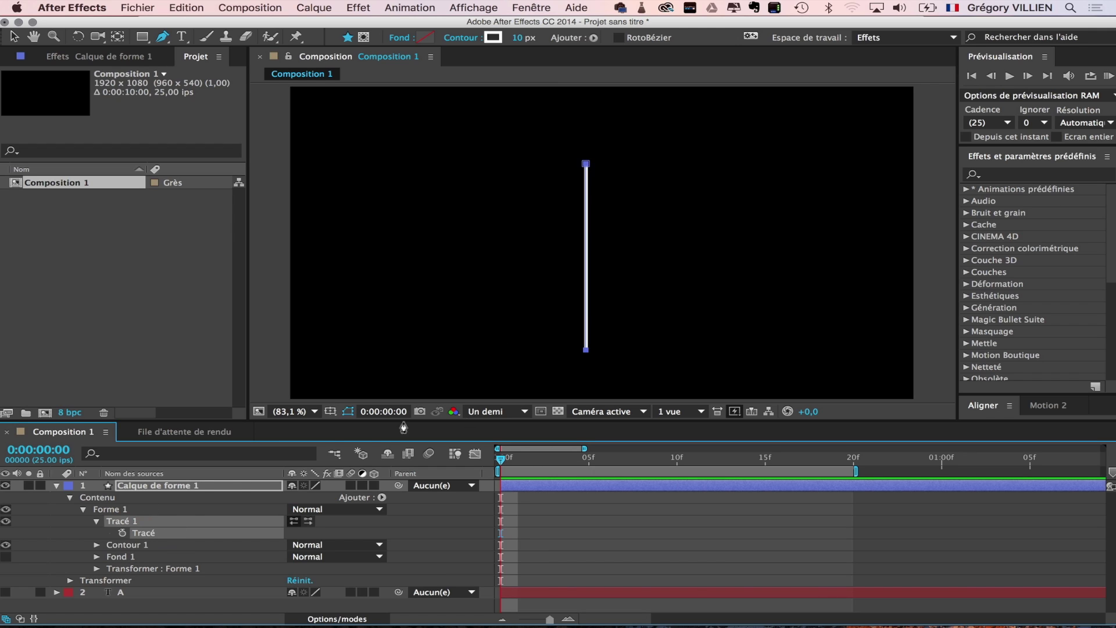
{"action": "left_click", "coordinate": [331, 411]}
{"action": "left_click", "coordinate": [349, 424]}
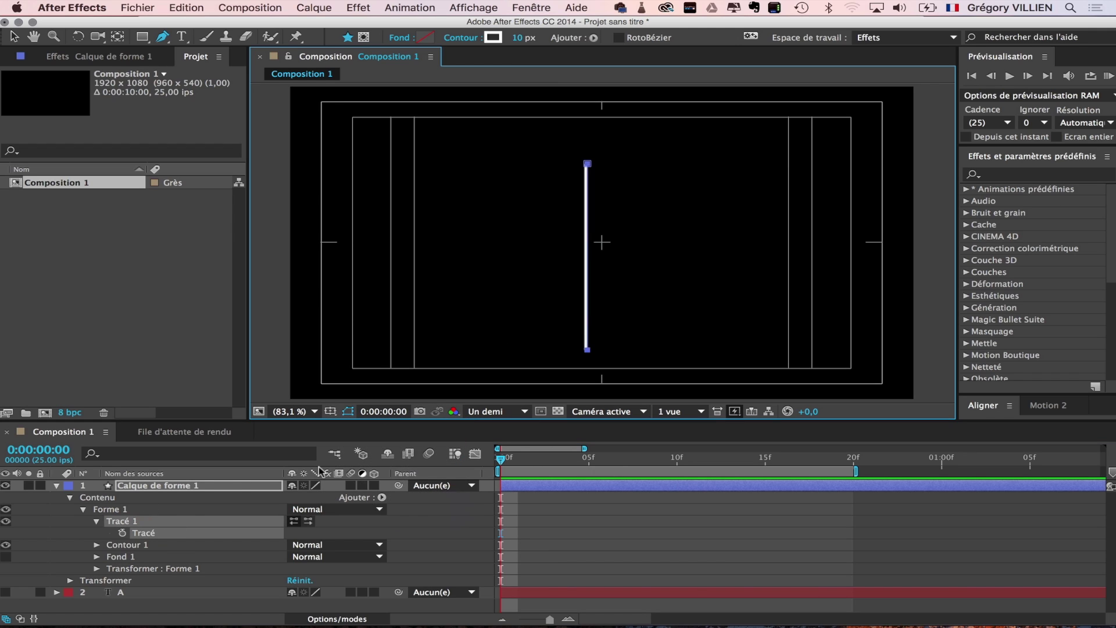
{"action": "key", "text": "Right"}
{"action": "key", "text": "Right"}
{"action": "key", "text": "Right"}
{"action": "key", "text": "Right"}
{"action": "key", "text": "Right"}
{"action": "key", "text": "Right"}
{"action": "key", "text": "Right"}
{"action": "key", "text": "Right"}
{"action": "key", "text": "Right"}
{"action": "key", "text": "Right"}
{"action": "key", "text": "Right"}
{"action": "key", "text": "Right"}
{"action": "key", "text": "Right"}
{"action": "key", "text": "Right"}
{"action": "key", "text": "Right"}
{"action": "key", "text": "Right"}
{"action": "key", "text": "Right"}
{"action": "key", "text": "Right"}
{"action": "key", "text": "Right"}
{"action": "key", "text": "Right"}
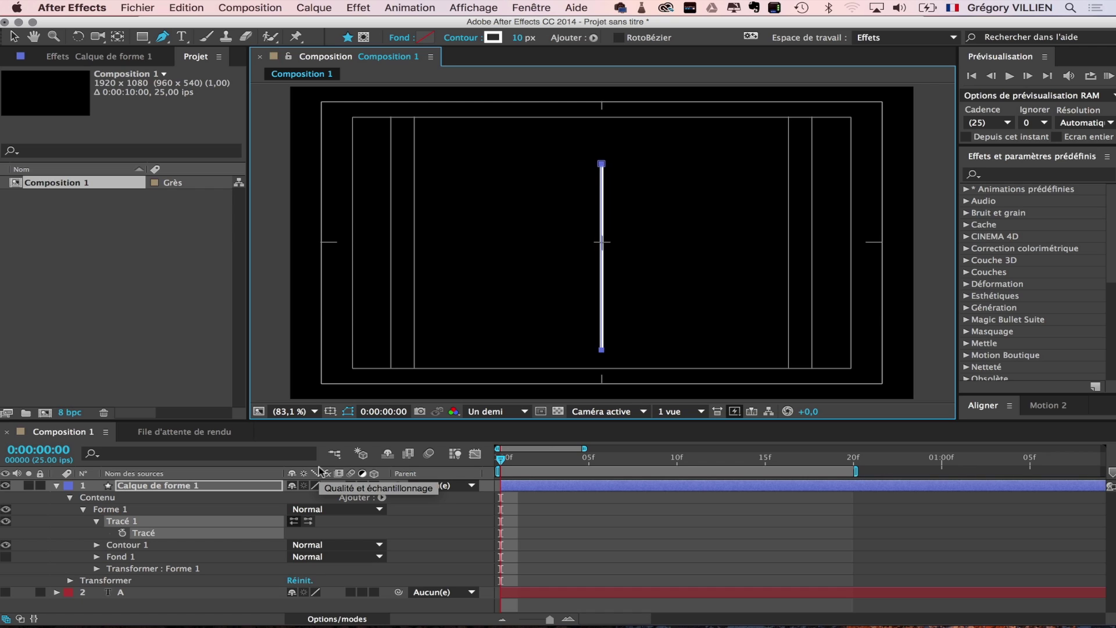
{"action": "left_click", "coordinate": [330, 411]}
{"action": "left_click", "coordinate": [349, 424]}
Delete Fond 1 from the line's shape group, Forme 1
{"action": "left_click", "coordinate": [96, 521]}
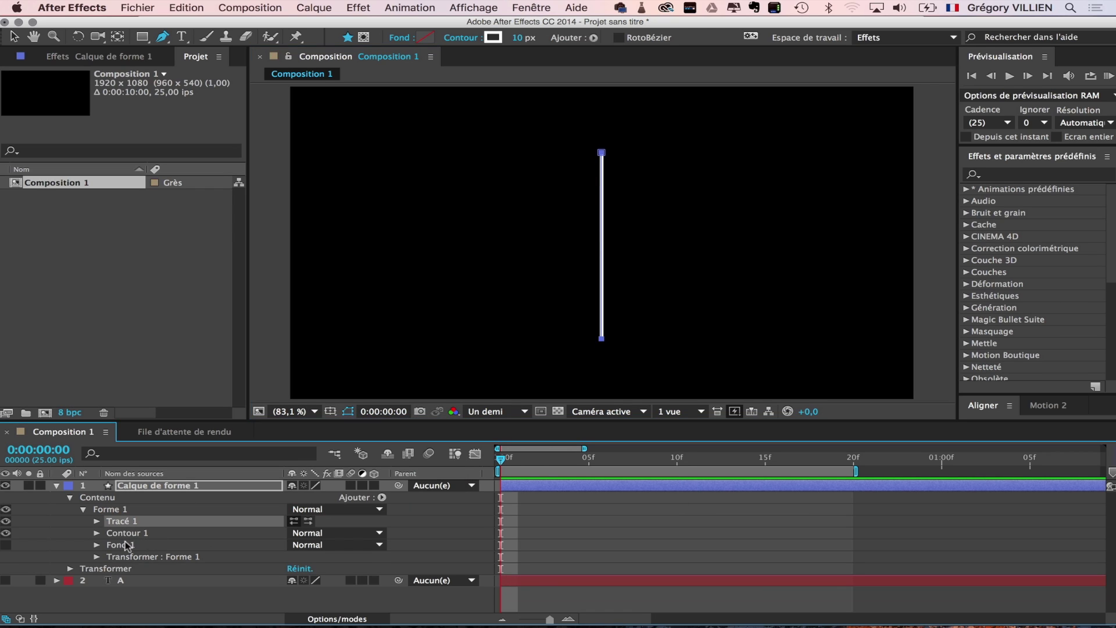
{"action": "left_click", "coordinate": [125, 544]}
{"action": "key", "text": "Delete"}
{"action": "left_click", "coordinate": [134, 535]}
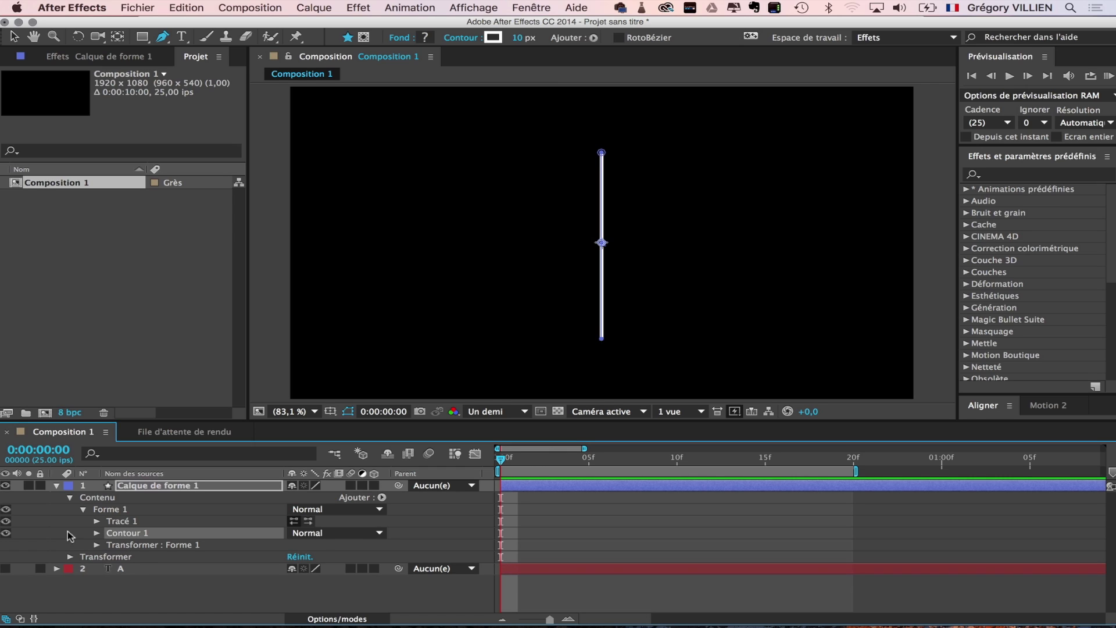
Add Raccorder les tracés to Forme 1 and expand its properties
{"action": "left_click", "coordinate": [114, 509]}
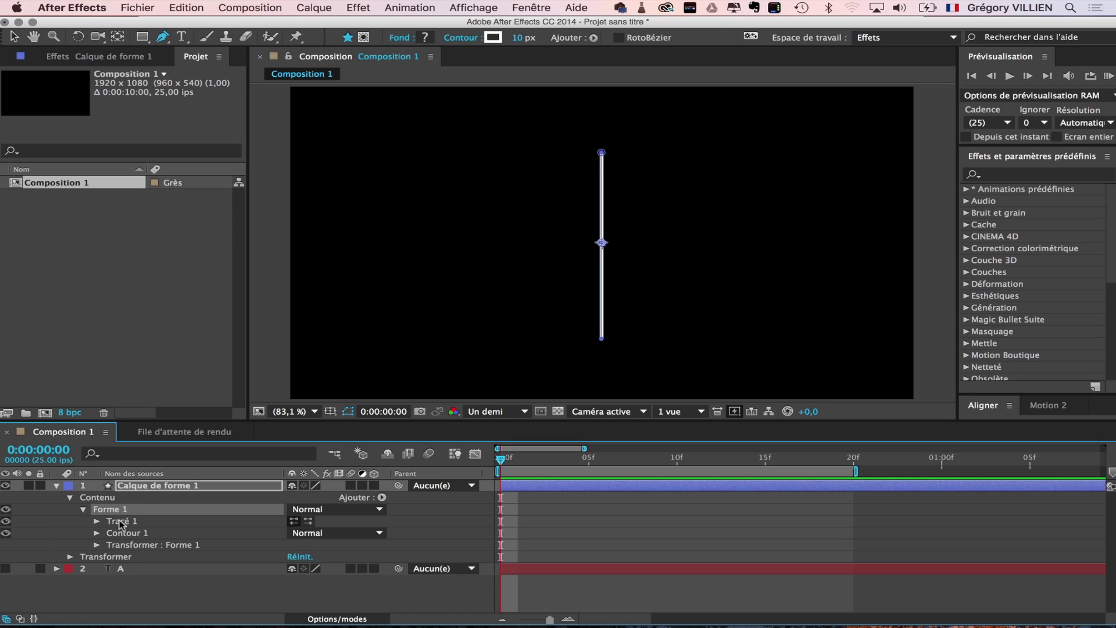
{"action": "left_click", "coordinate": [382, 498]}
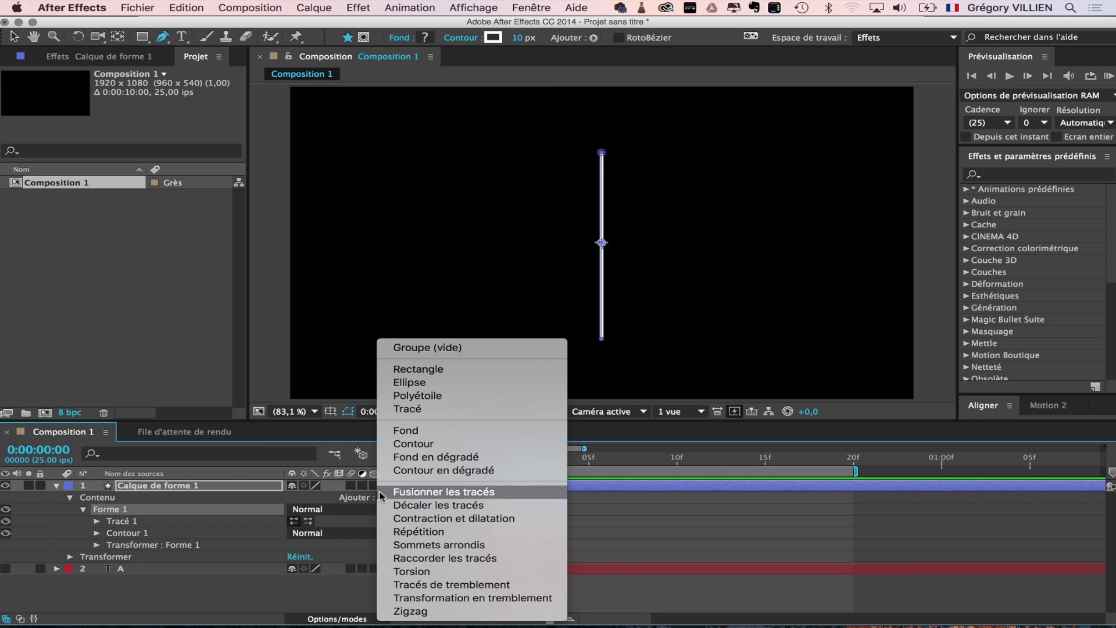
{"action": "left_click", "coordinate": [456, 560]}
{"action": "left_click", "coordinate": [97, 533]}
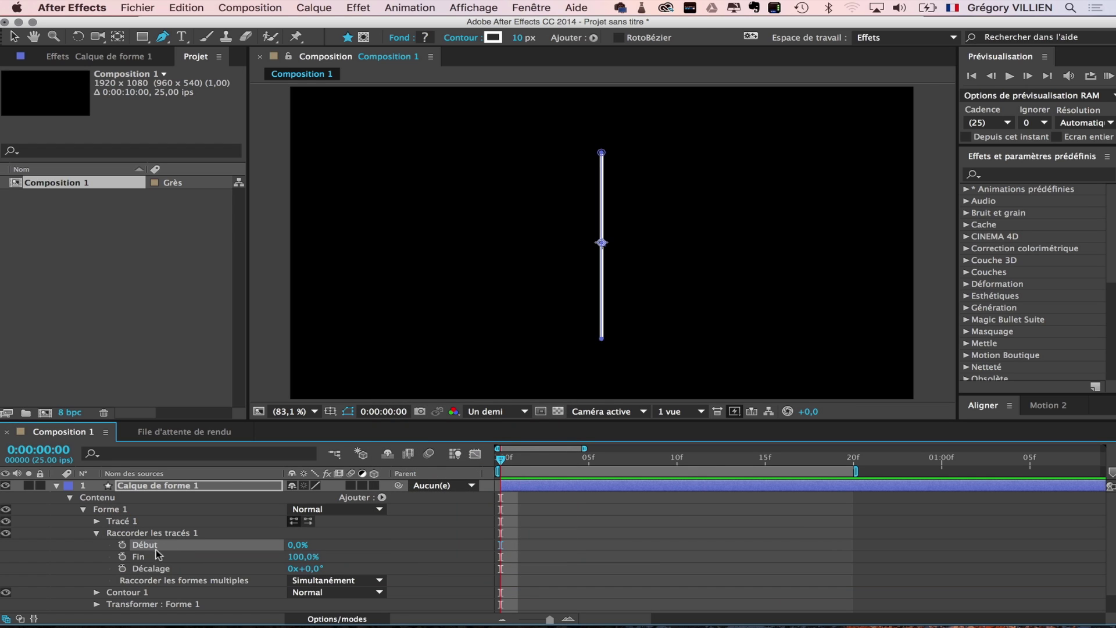
Set Début of Raccorder les tracés to 100% and keyframe it at frame 0
{"action": "left_click", "coordinate": [328, 557]}
{"action": "left_click_drag", "start_coordinate": [333, 559], "coordinate": [383, 559]}
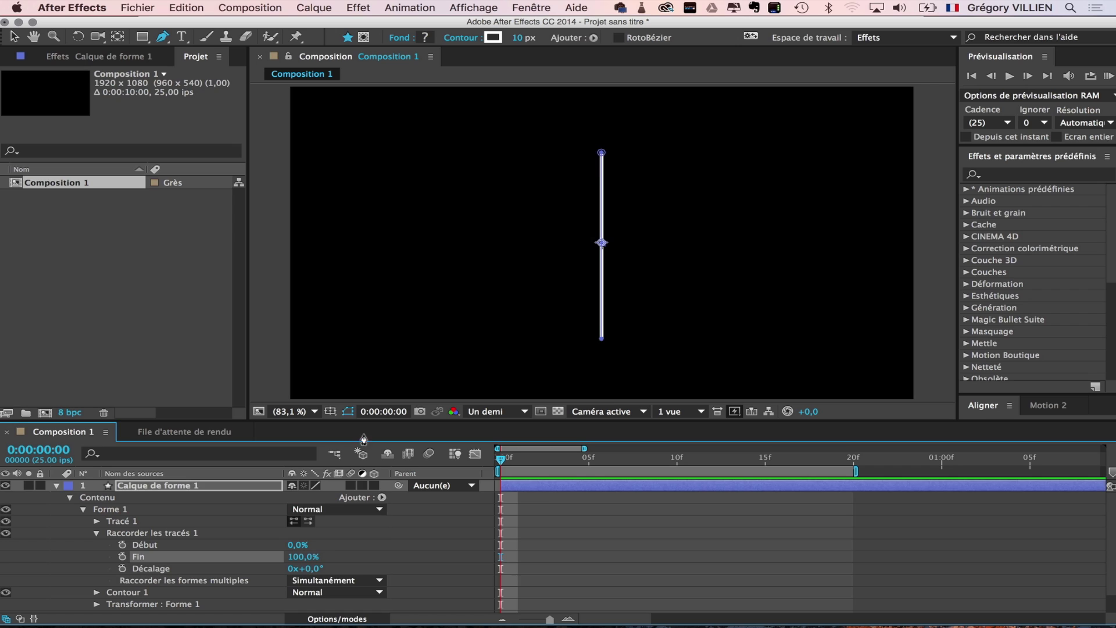
{"action": "mouse_move", "coordinate": [297, 544]}
{"action": "left_mouse_down"}
{"action": "mouse_move", "coordinate": [356, 545]}
{"action": "mouse_move", "coordinate": [320, 531]}
{"action": "left_mouse_up"}
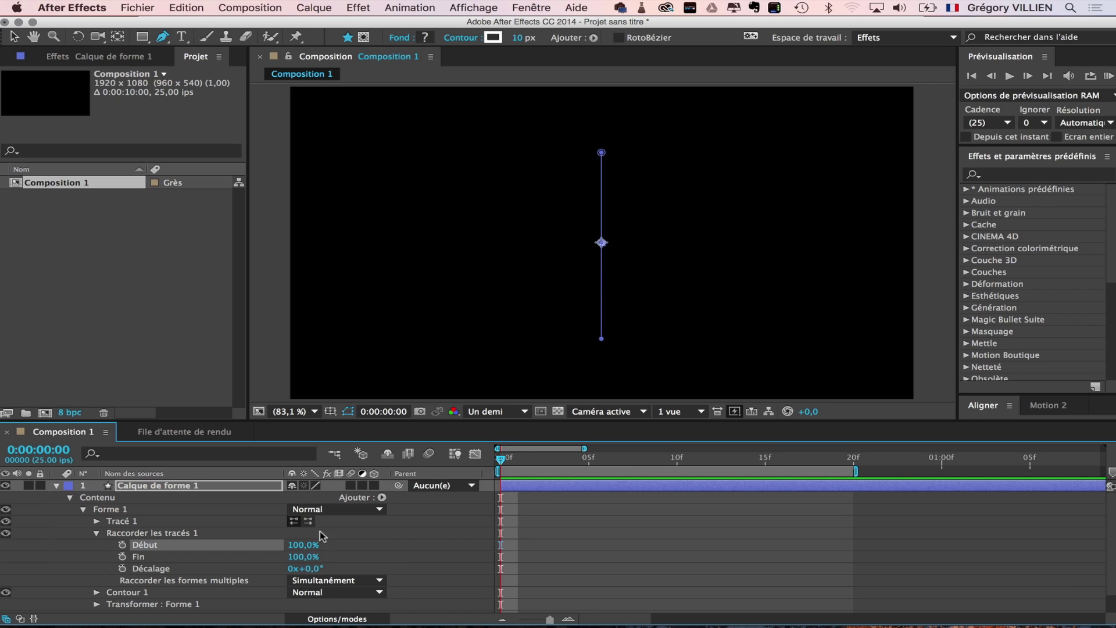
{"action": "left_click", "coordinate": [123, 546]}
Set Début to 0% at frame 5 and scrub through the line's growth
{"action": "left_click_drag", "start_coordinate": [500, 459], "coordinate": [589, 459]}
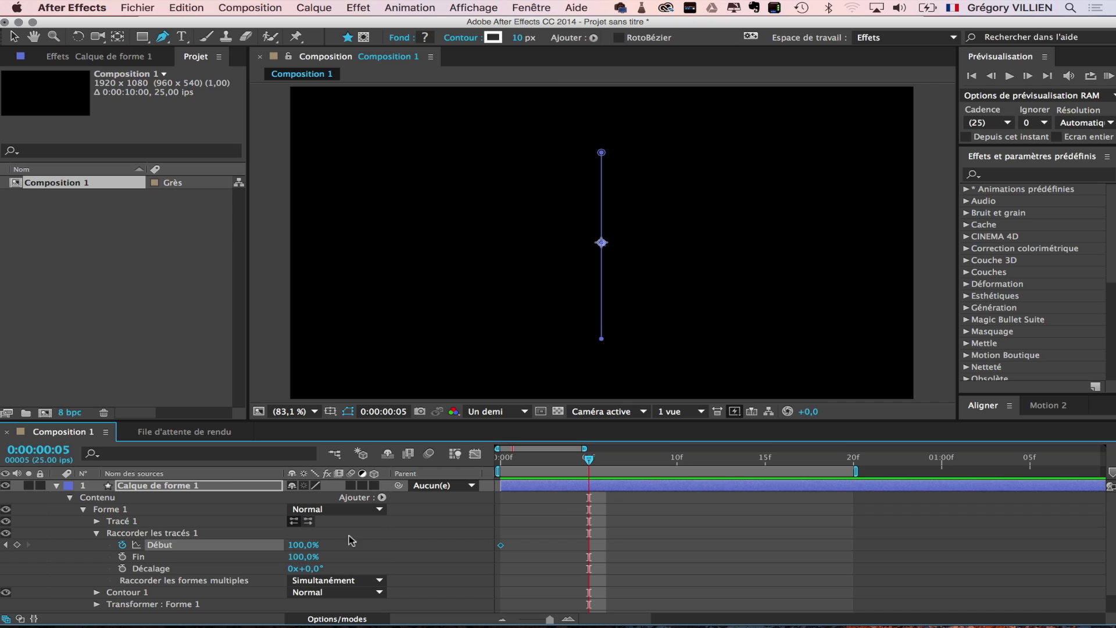
{"action": "left_click_drag", "start_coordinate": [305, 545], "coordinate": [239, 551]}
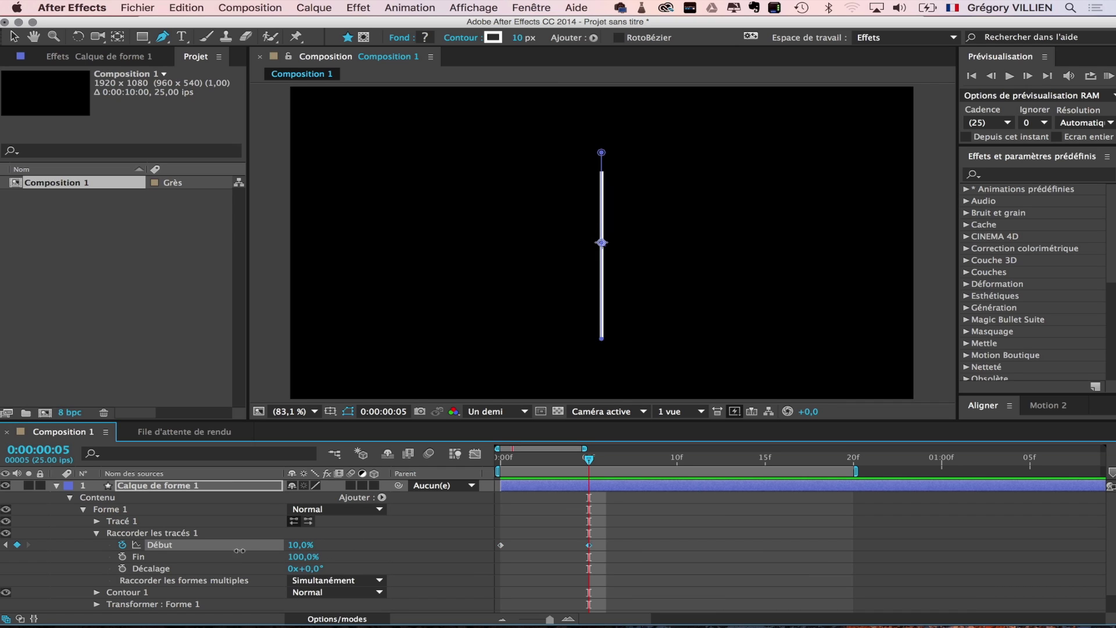
{"action": "left_click", "coordinate": [669, 554]}
{"action": "left_click", "coordinate": [508, 460]}
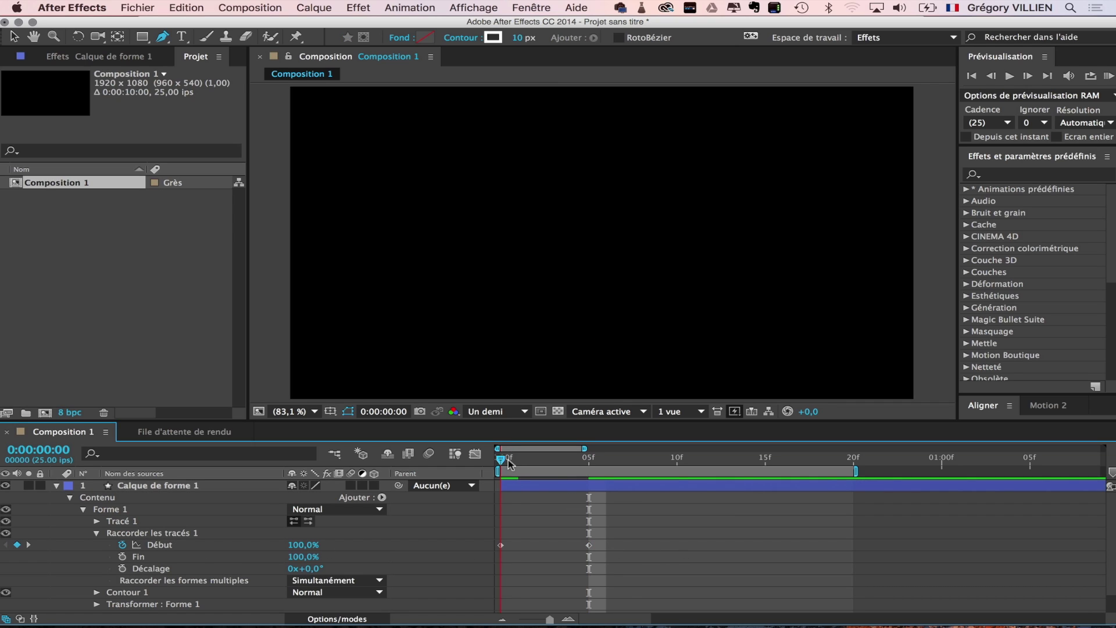
{"action": "mouse_move", "coordinate": [508, 461]}
{"action": "left_mouse_down"}
{"action": "mouse_move", "coordinate": [592, 465]}
{"action": "mouse_move", "coordinate": [518, 462]}
{"action": "mouse_move", "coordinate": [605, 473]}
{"action": "mouse_move", "coordinate": [500, 466]}
{"action": "mouse_move", "coordinate": [606, 481]}
{"action": "left_mouse_up"}
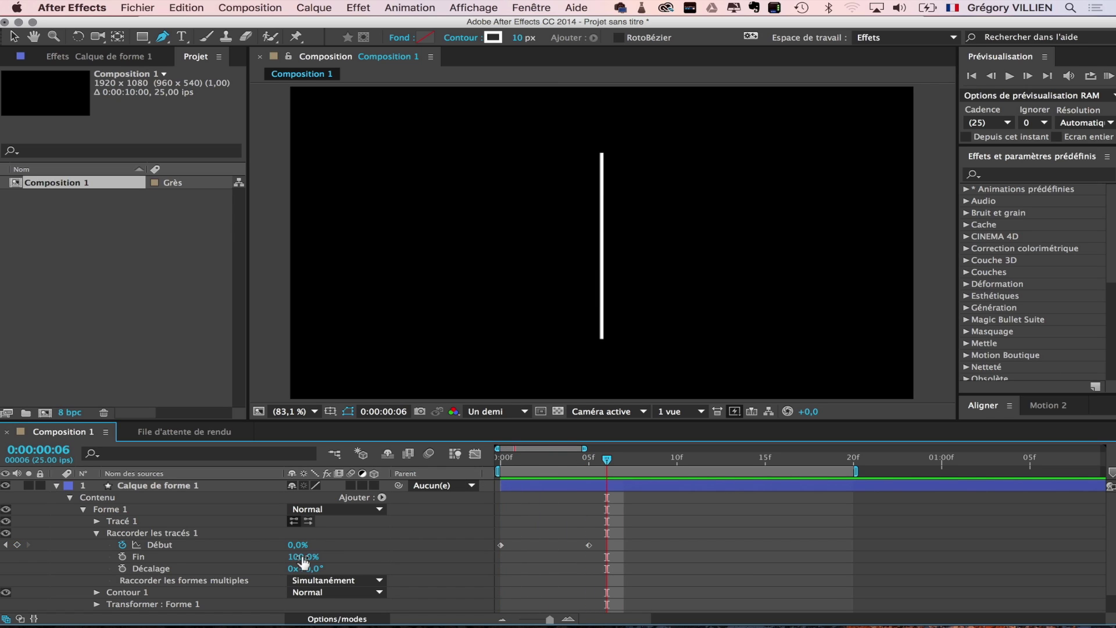
Animate Fin from 100% at frame 0 to 0% at frame 5
{"action": "left_click_drag", "start_coordinate": [302, 561], "coordinate": [239, 560]}
{"action": "key", "text": "super+z"}
{"action": "mouse_move", "coordinate": [524, 458]}
{"action": "left_mouse_down"}
{"action": "mouse_move", "coordinate": [476, 472]}
{"action": "mouse_move", "coordinate": [580, 519]}
{"action": "left_mouse_up"}
{"action": "left_click", "coordinate": [122, 557]}
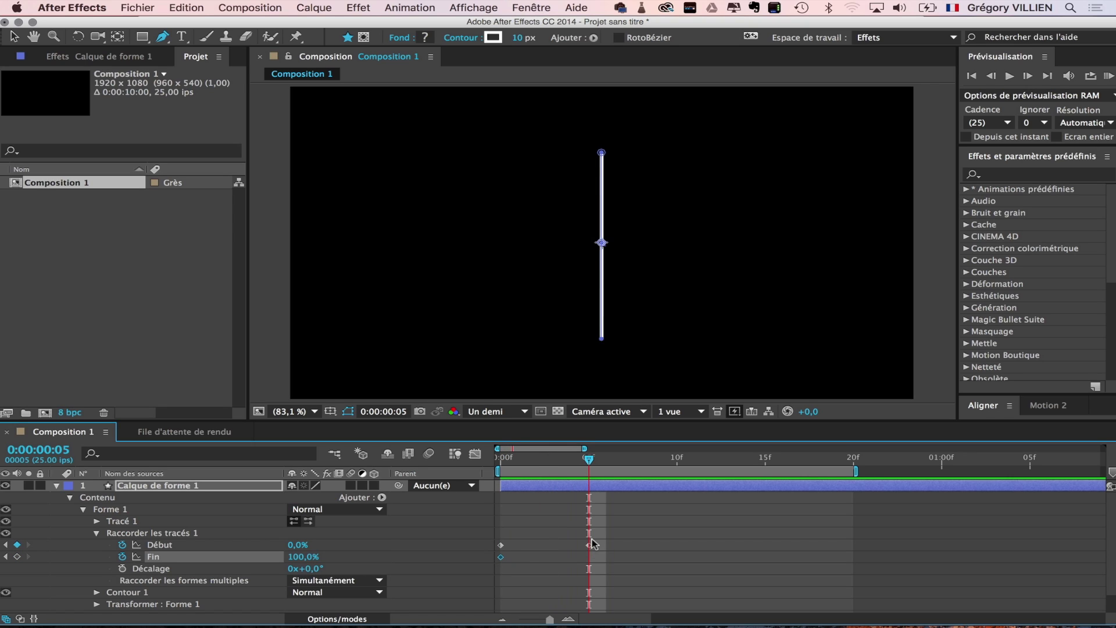
{"action": "left_click_drag", "start_coordinate": [299, 559], "coordinate": [231, 563]}
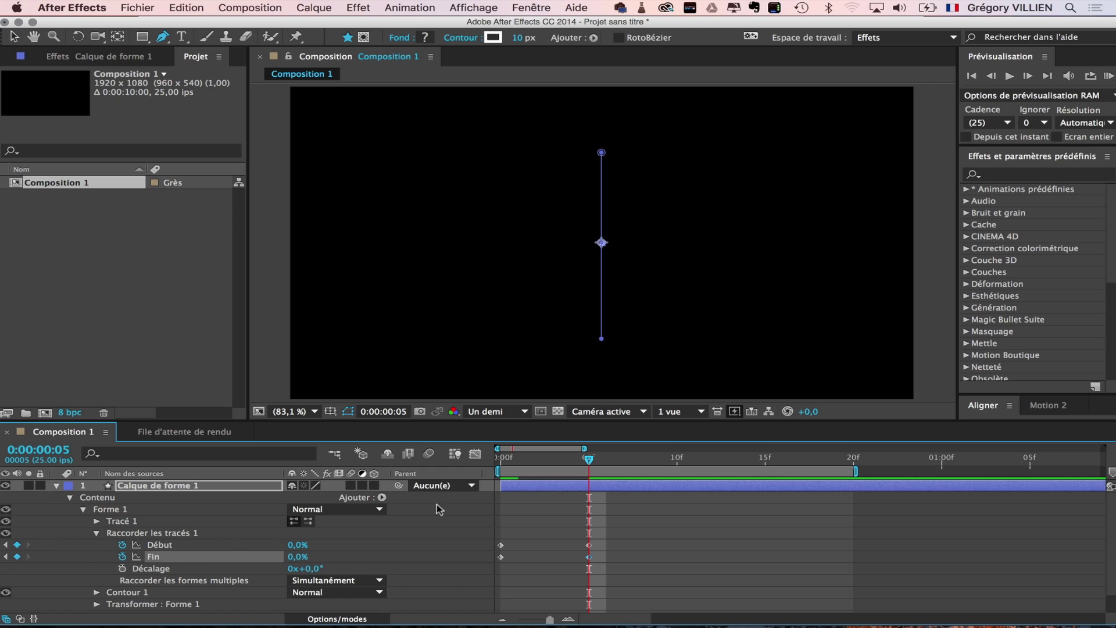
{"action": "mouse_move", "coordinate": [536, 457]}
{"action": "left_mouse_down"}
{"action": "mouse_move", "coordinate": [499, 459]}
{"action": "mouse_move", "coordinate": [566, 461]}
{"action": "mouse_move", "coordinate": [494, 466]}
{"action": "mouse_move", "coordinate": [583, 463]}
{"action": "mouse_move", "coordinate": [500, 465]}
{"action": "mouse_move", "coordinate": [519, 466]}
{"action": "left_mouse_up"}
{"action": "key", "text": "super+shift+a"}
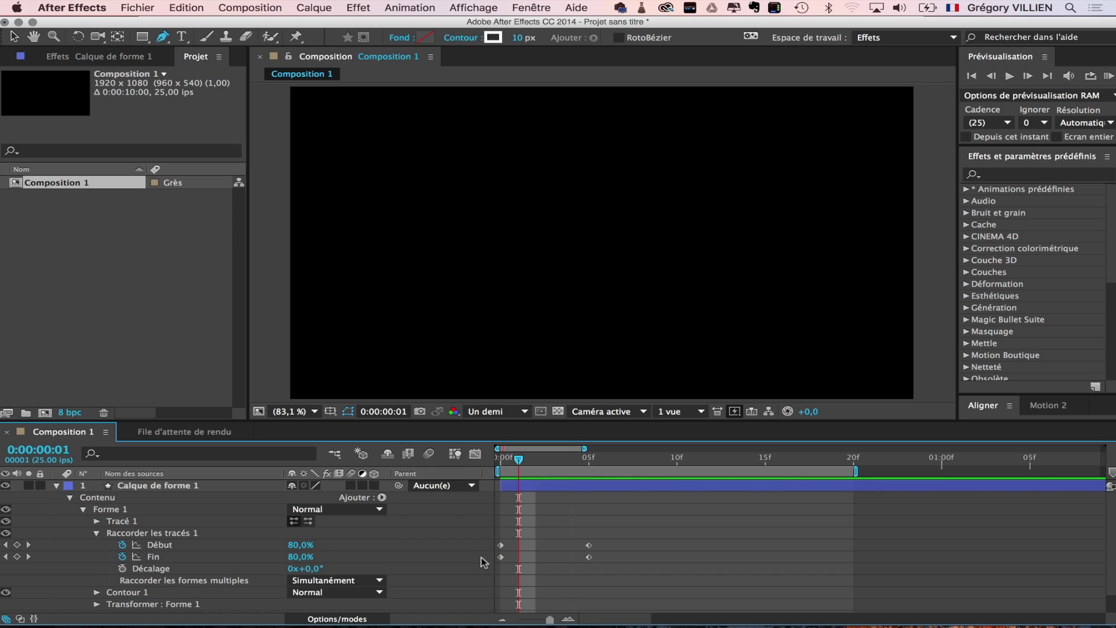
Shift the first Fin keyframe to frame 1 and end the work area at frame 7
{"action": "left_click_drag", "start_coordinate": [500, 557], "coordinate": [519, 558]}
{"action": "left_click", "coordinate": [537, 566]}
{"action": "mouse_move", "coordinate": [504, 463]}
{"action": "left_mouse_down"}
{"action": "mouse_move", "coordinate": [582, 465]}
{"action": "mouse_move", "coordinate": [500, 471]}
{"action": "mouse_move", "coordinate": [582, 472]}
{"action": "mouse_move", "coordinate": [516, 478]}
{"action": "mouse_move", "coordinate": [625, 487]}
{"action": "left_mouse_up"}
{"action": "key", "text": "n"}
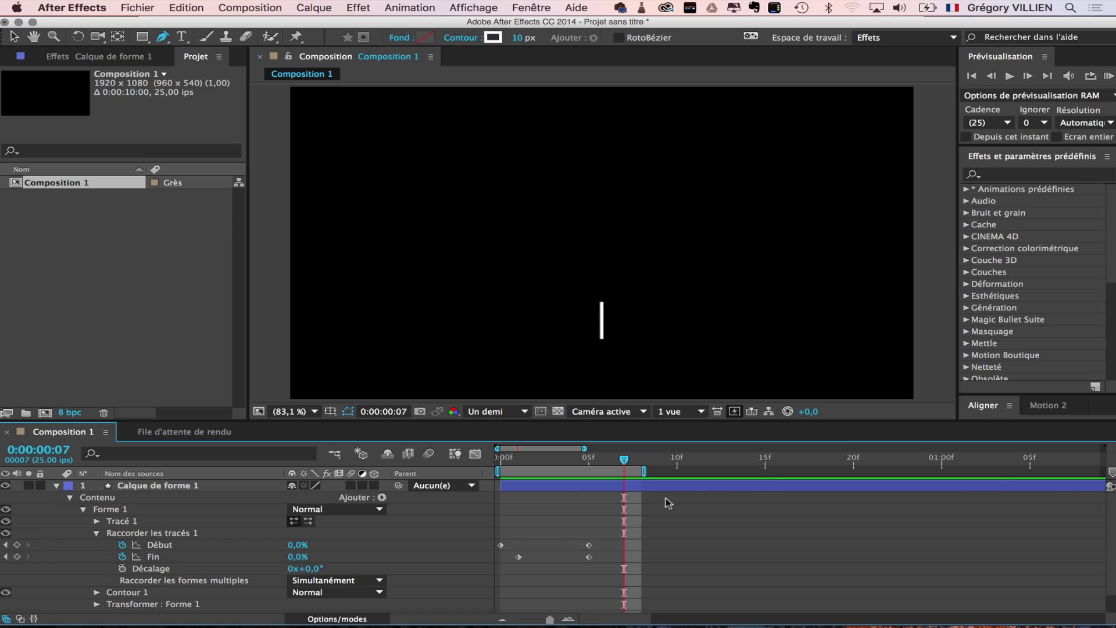
Try a slower animation with the last Début and Fin keyframes at frame 10, and return them to frame 5
{"action": "left_click_drag", "start_coordinate": [611, 530], "coordinate": [677, 557]}
{"action": "left_click", "coordinate": [694, 463]}
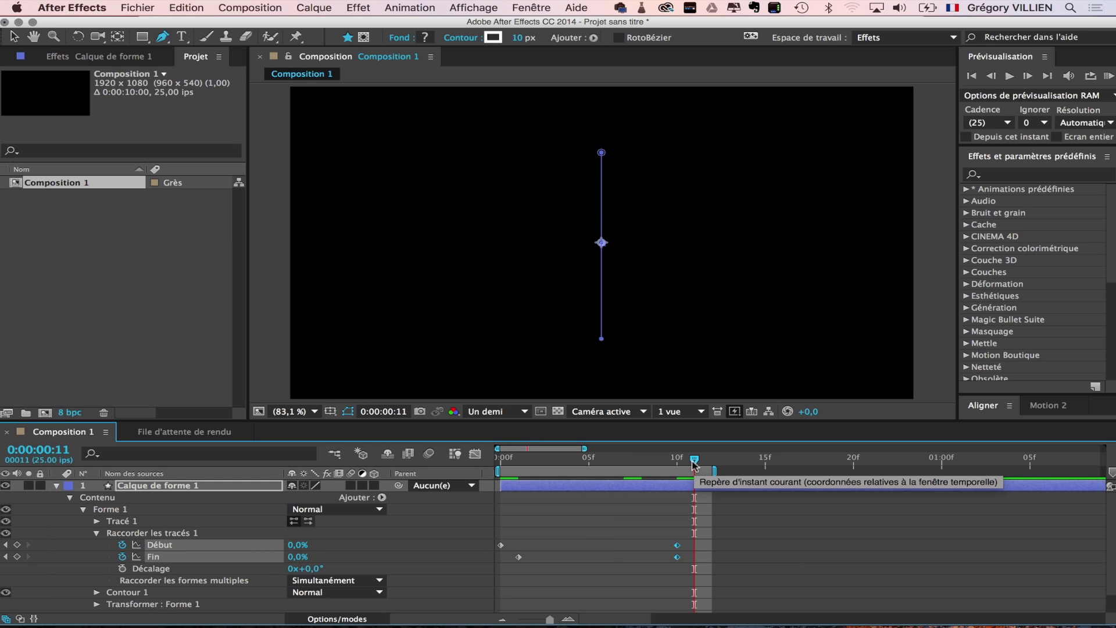
{"action": "key", "text": "n"}
{"action": "key", "text": "space"}
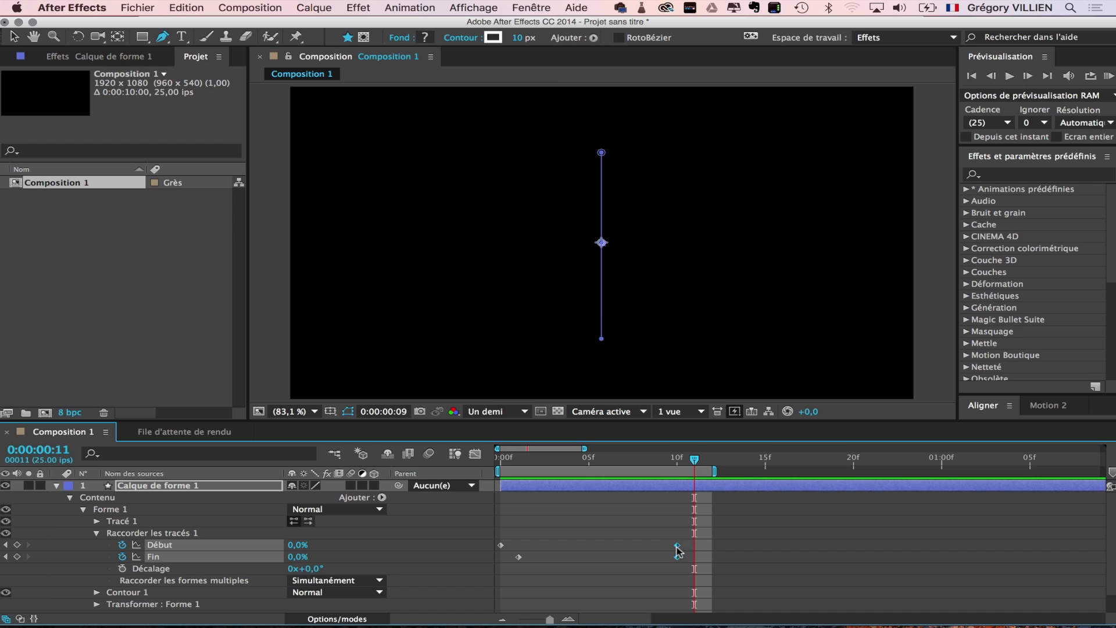
{"action": "left_click_drag", "start_coordinate": [678, 547], "coordinate": [588, 547]}
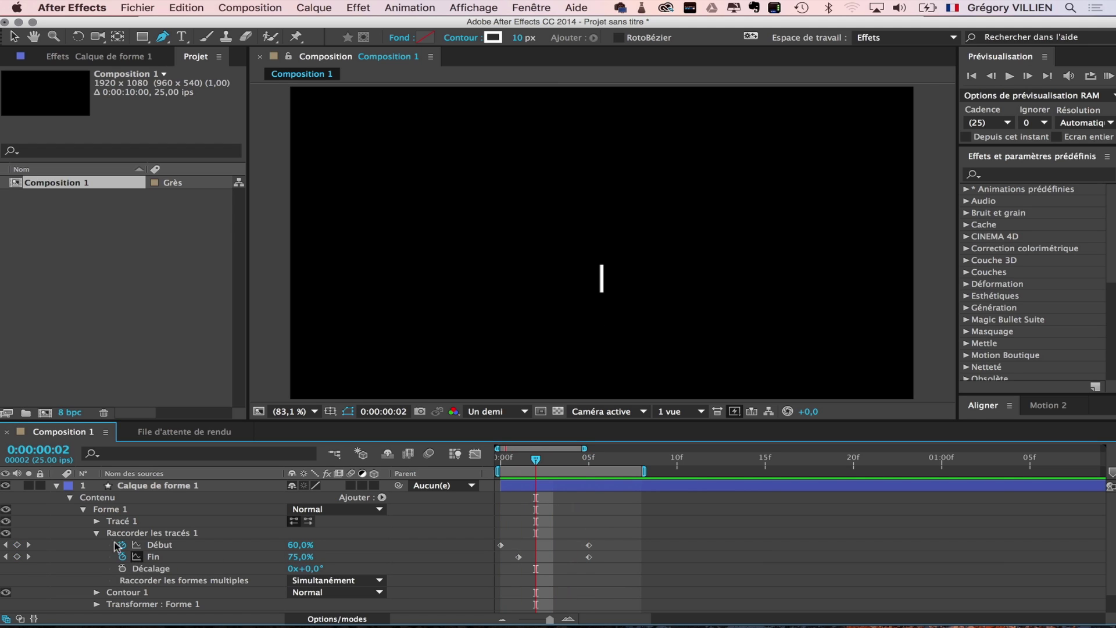
Keyframe Largeur du contour of Contour 1 at frame 0 with a value of 25
{"action": "left_click", "coordinate": [97, 533]}
{"action": "left_click", "coordinate": [97, 545]}
{"action": "left_click", "coordinate": [168, 559]}
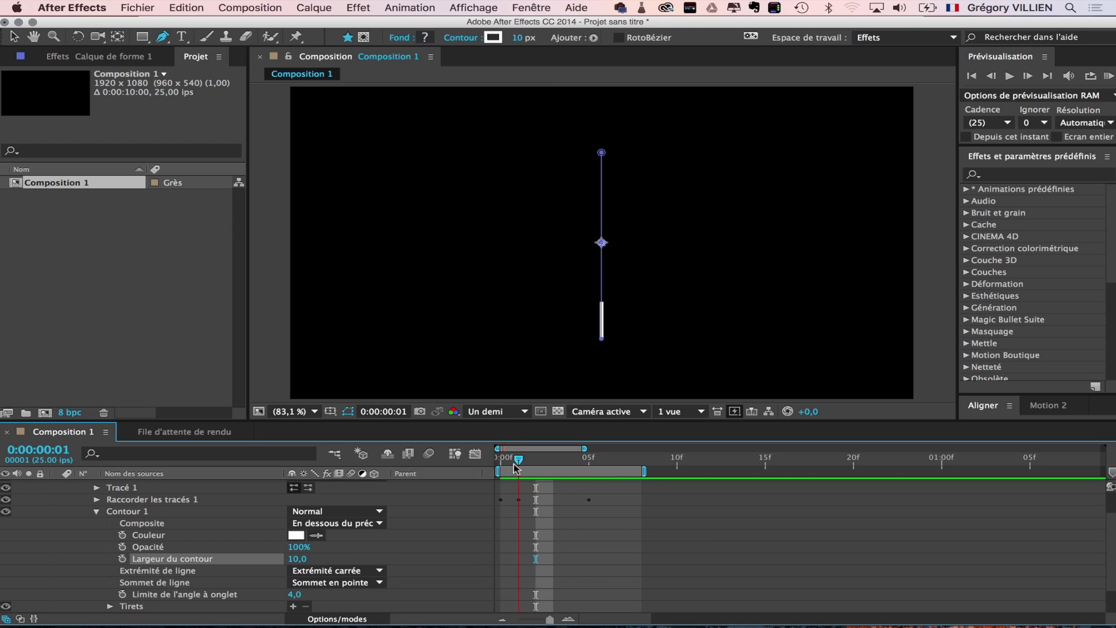
{"action": "key", "text": "Page_Up"}
{"action": "key", "text": "Page_Up"}
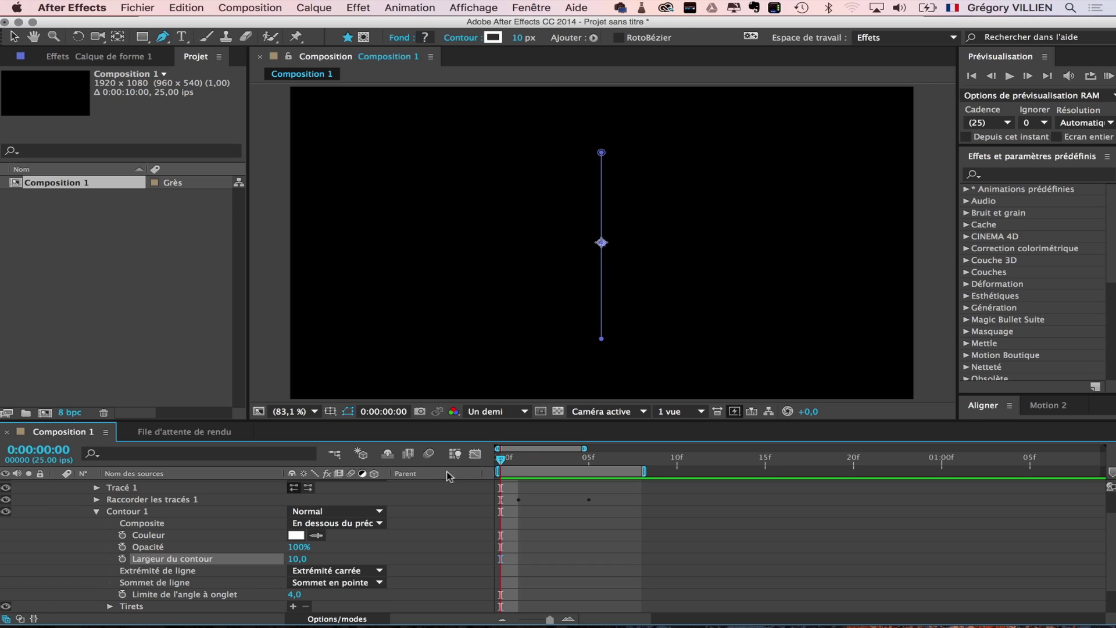
{"action": "left_click", "coordinate": [122, 559]}
{"action": "left_click", "coordinate": [299, 559]}
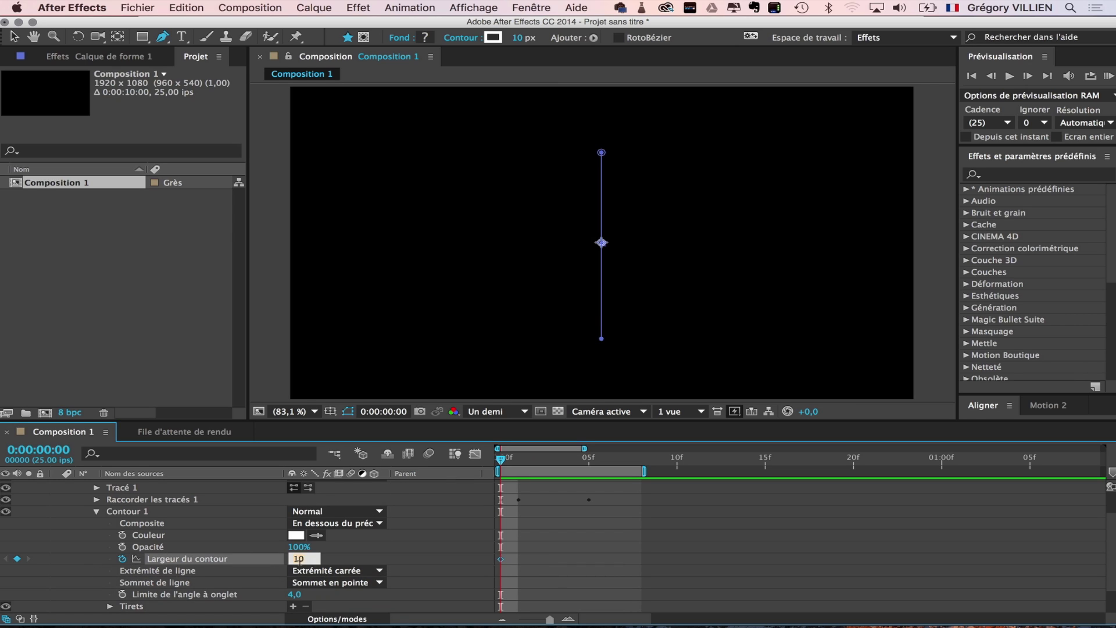
{"action": "left_click", "coordinate": [430, 559]}
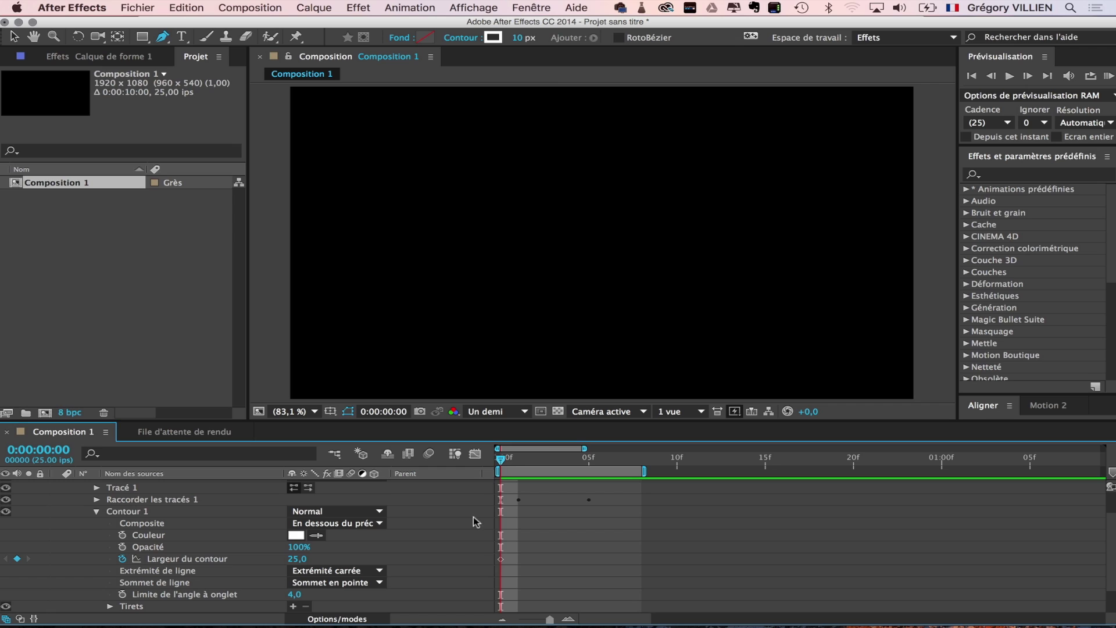
Set Largeur du contour to 10 at frame 5 and scrub back to check the tapering stroke
{"action": "mouse_move", "coordinate": [501, 461]}
{"action": "left_mouse_down"}
{"action": "mouse_move", "coordinate": [550, 465]}
{"action": "mouse_move", "coordinate": [585, 477]}
{"action": "mouse_move", "coordinate": [553, 484]}
{"action": "mouse_move", "coordinate": [584, 485]}
{"action": "left_mouse_up"}
{"action": "left_click", "coordinate": [298, 560]}
{"action": "type", "text": "10"}
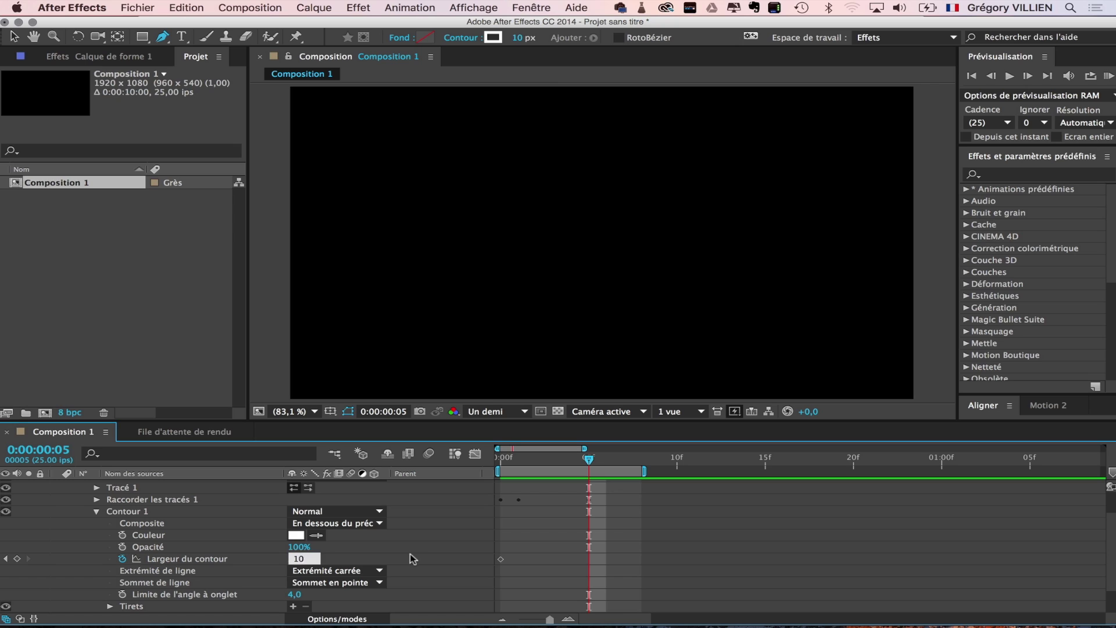
{"action": "mouse_move", "coordinate": [557, 458]}
{"action": "left_mouse_down"}
{"action": "mouse_move", "coordinate": [521, 459]}
{"action": "mouse_move", "coordinate": [568, 462]}
{"action": "mouse_move", "coordinate": [519, 459]}
{"action": "left_mouse_up"}
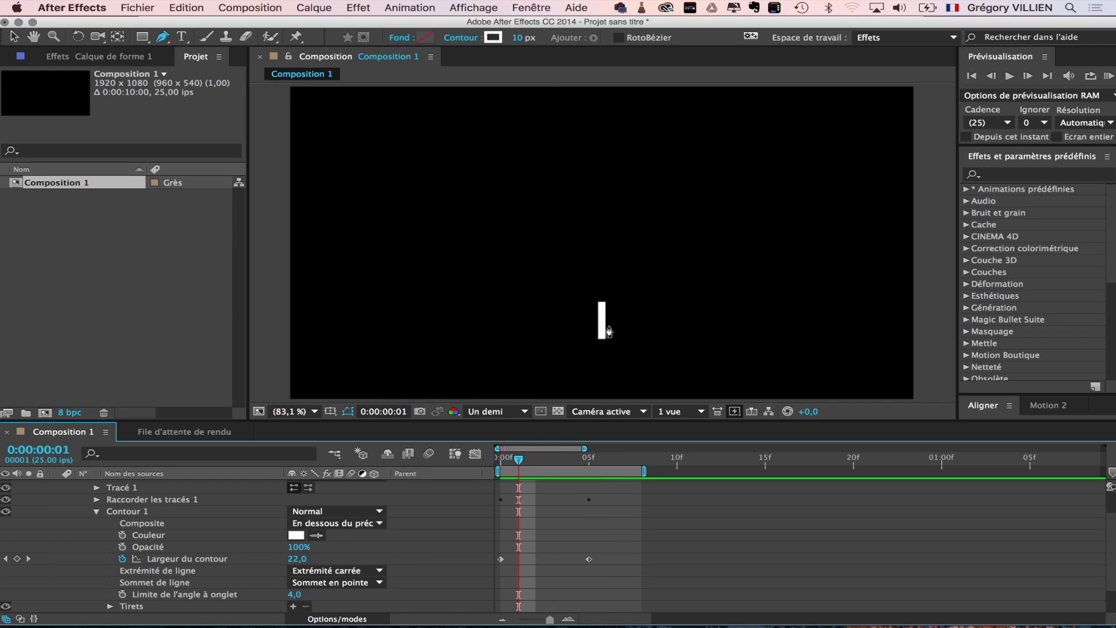
Set Extrémité de ligne of Contour 1 to Extrémité arrondie, checking the line's end up close
{"action": "scroll", "coordinate": [609, 331], "scroll_direction": "up", "scroll_amount": 2}
{"action": "left_click", "coordinate": [321, 571]}
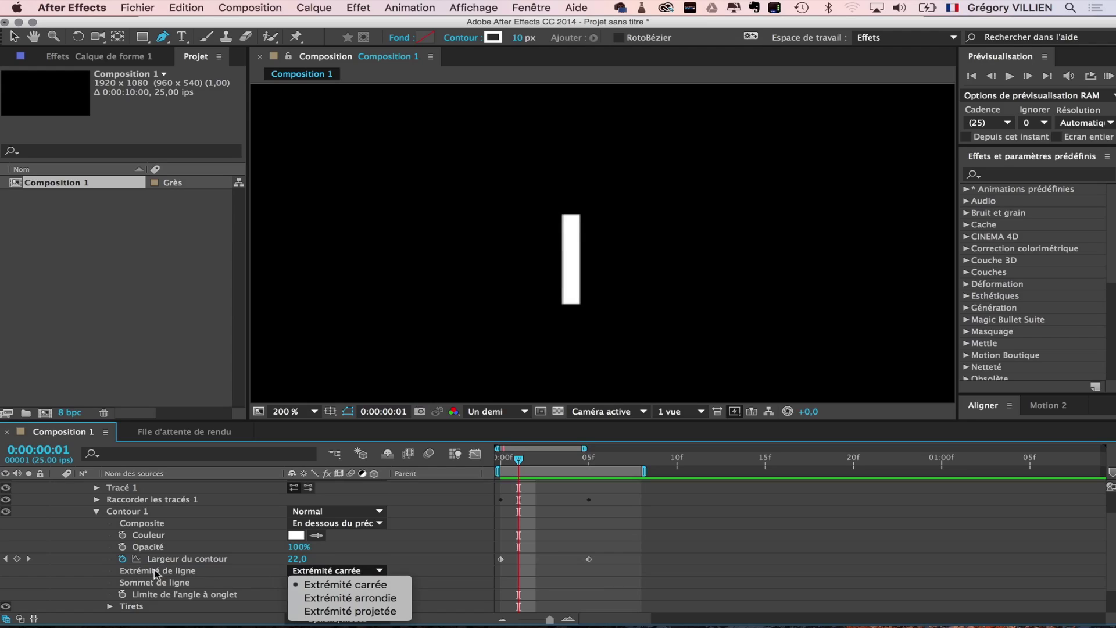
{"action": "left_click", "coordinate": [364, 599]}
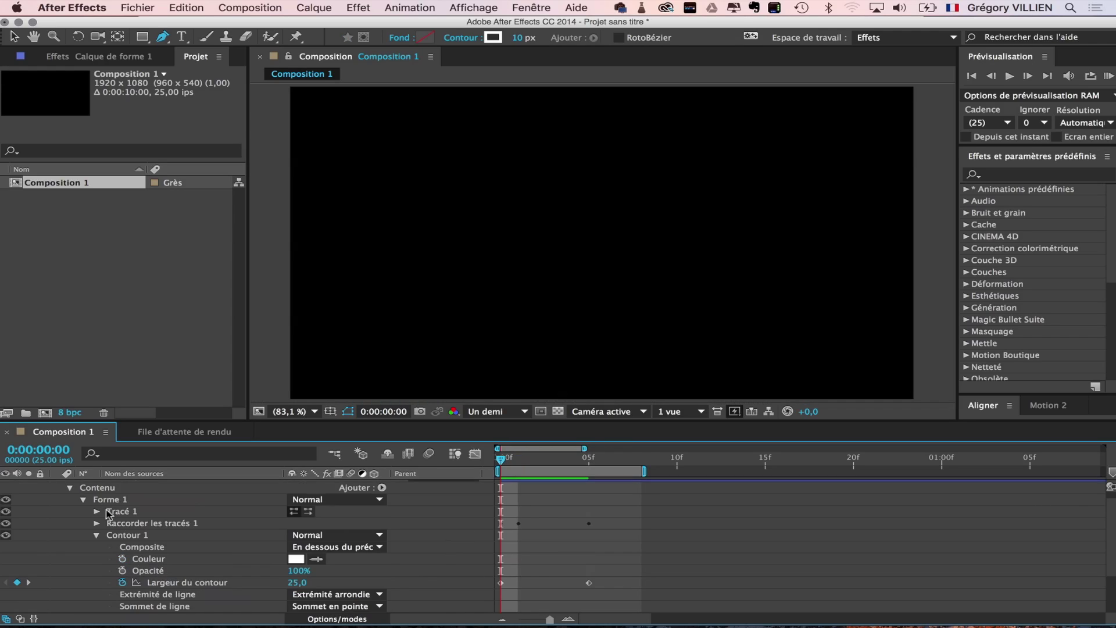
Collapse the Forme 1 group in the shape layer and rename it "in"
{"action": "left_click", "coordinate": [96, 535]}
{"action": "left_click", "coordinate": [93, 513]}
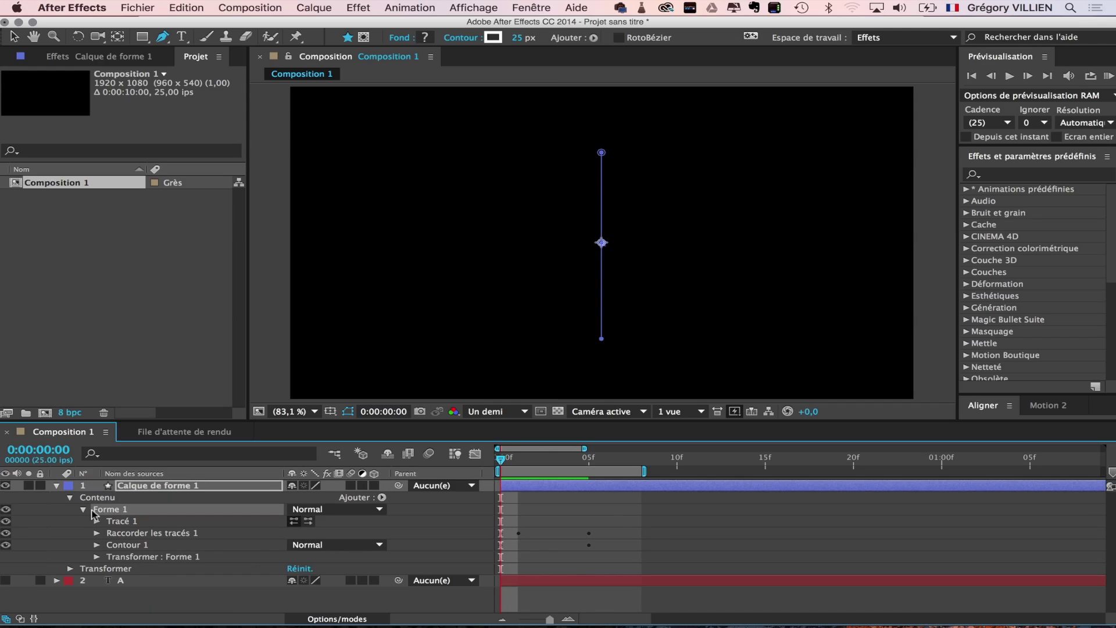
{"action": "left_click", "coordinate": [84, 510]}
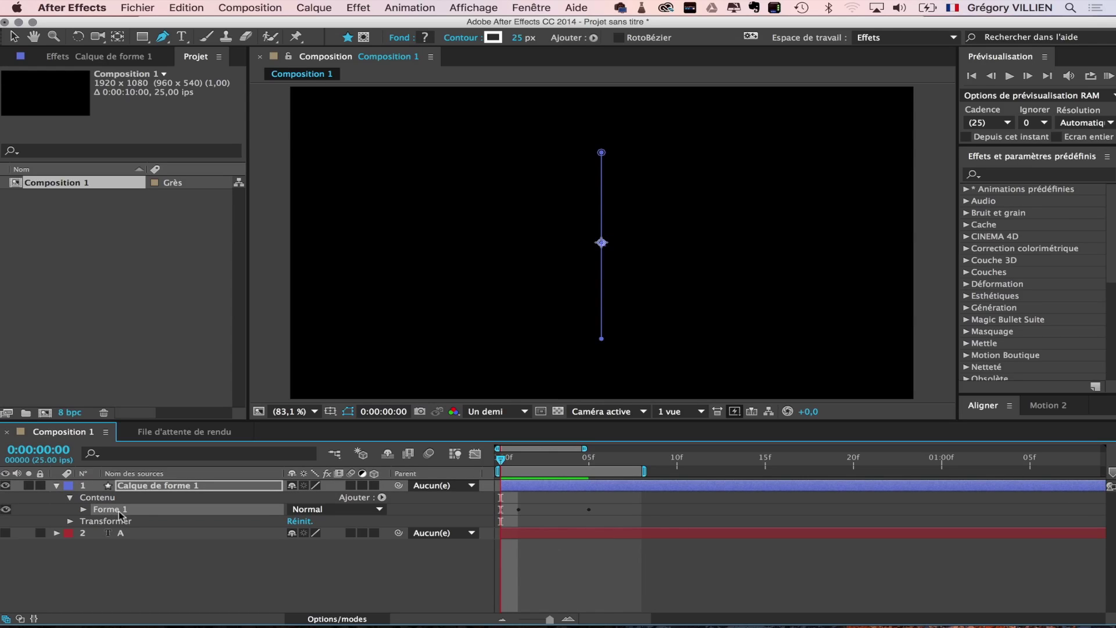
{"action": "key", "text": "Return"}
{"action": "type", "text": "in"}
{"action": "key", "text": "Return"}
Duplicate the "in" group and name the copy "out"
{"action": "key", "text": "super+d"}
{"action": "key", "text": "Return"}
{"action": "type", "text": "out"}
{"action": "key", "text": "Return"}
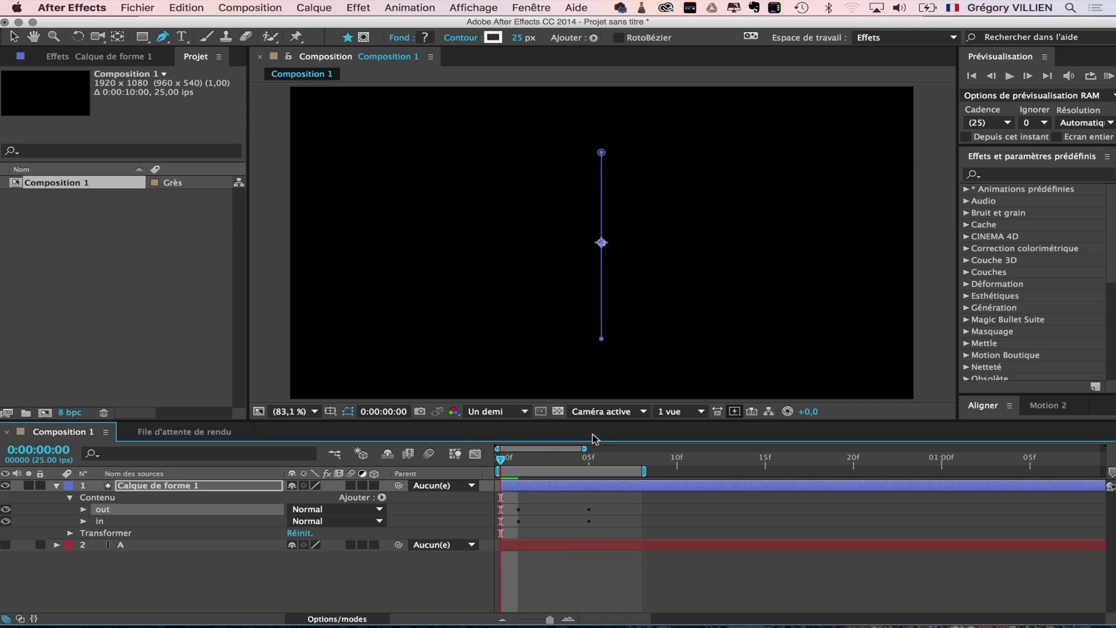
Remove the Fin animation from the "out" group's Raccorder les tracés 1 at frame 0, keeping 100%, and scrub to check the line
{"action": "left_click_drag", "start_coordinate": [542, 459], "coordinate": [553, 460]}
{"action": "left_click", "coordinate": [84, 509]}
{"action": "left_click", "coordinate": [97, 533]}
{"action": "left_click", "coordinate": [767, 528]}
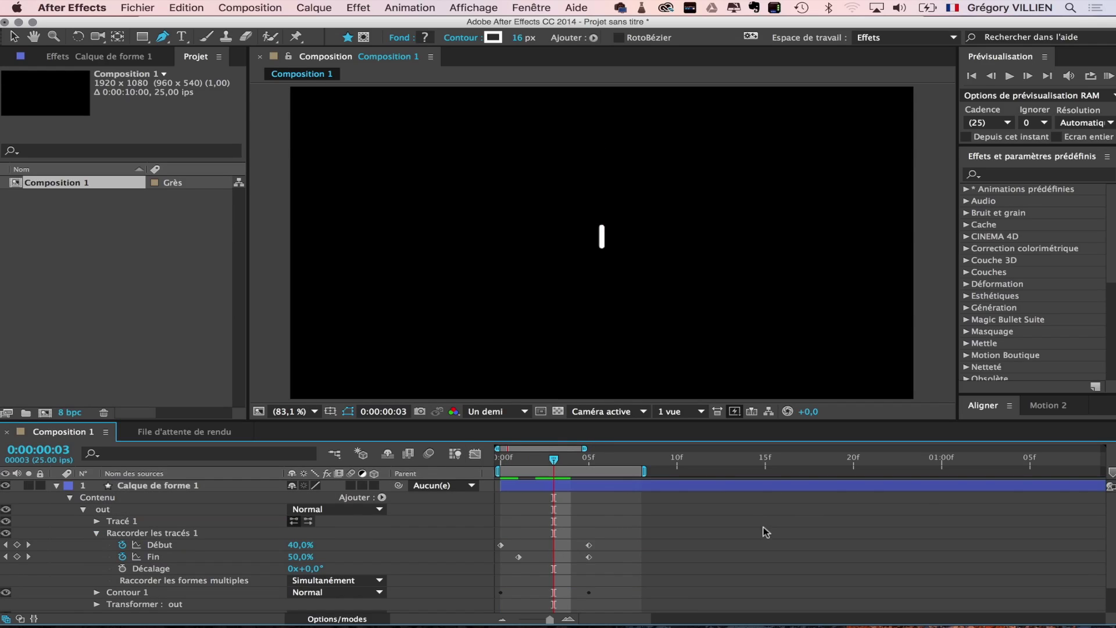
{"action": "mouse_move", "coordinate": [517, 465]}
{"action": "left_mouse_down"}
{"action": "mouse_move", "coordinate": [564, 463]}
{"action": "mouse_move", "coordinate": [500, 465]}
{"action": "left_mouse_up"}
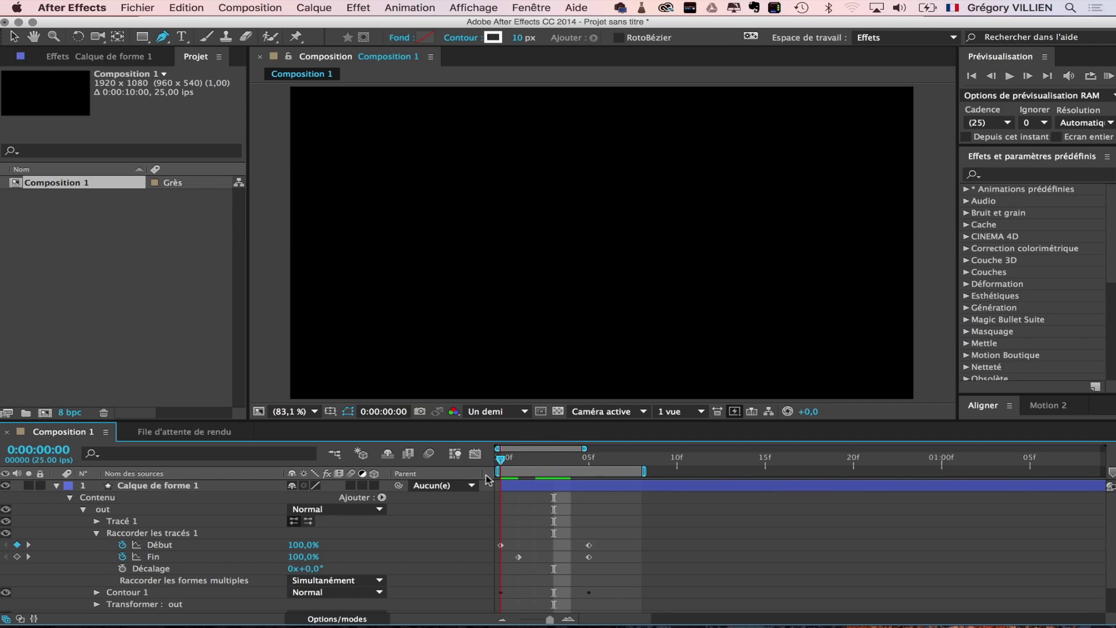
{"action": "left_click", "coordinate": [122, 557]}
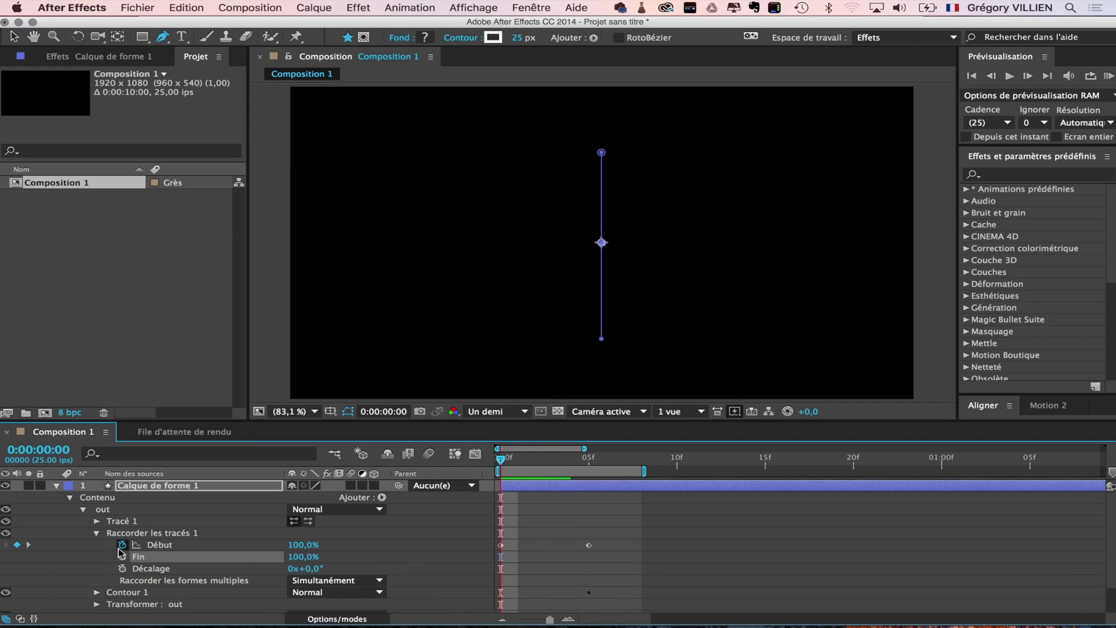
{"action": "mouse_move", "coordinate": [513, 462]}
{"action": "left_mouse_down"}
{"action": "mouse_move", "coordinate": [606, 463]}
{"action": "mouse_move", "coordinate": [500, 464]}
{"action": "left_mouse_up"}
{"action": "left_click", "coordinate": [619, 523]}
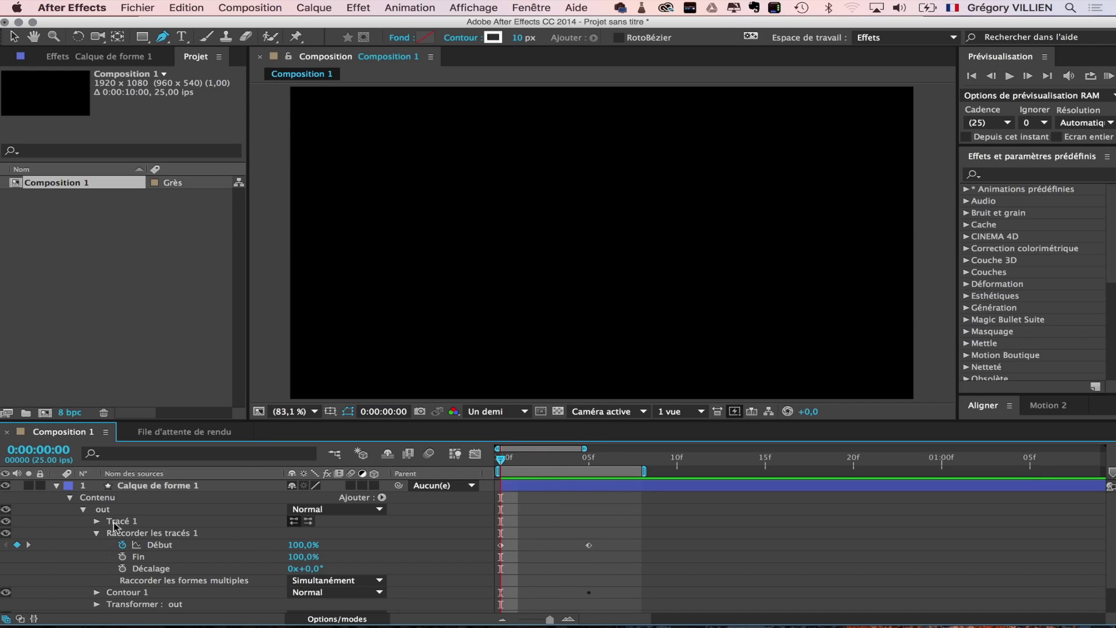
Set Largeur du contour of the "out" group's Contour 1 to 8 at frame 0
{"action": "left_click", "coordinate": [97, 533]}
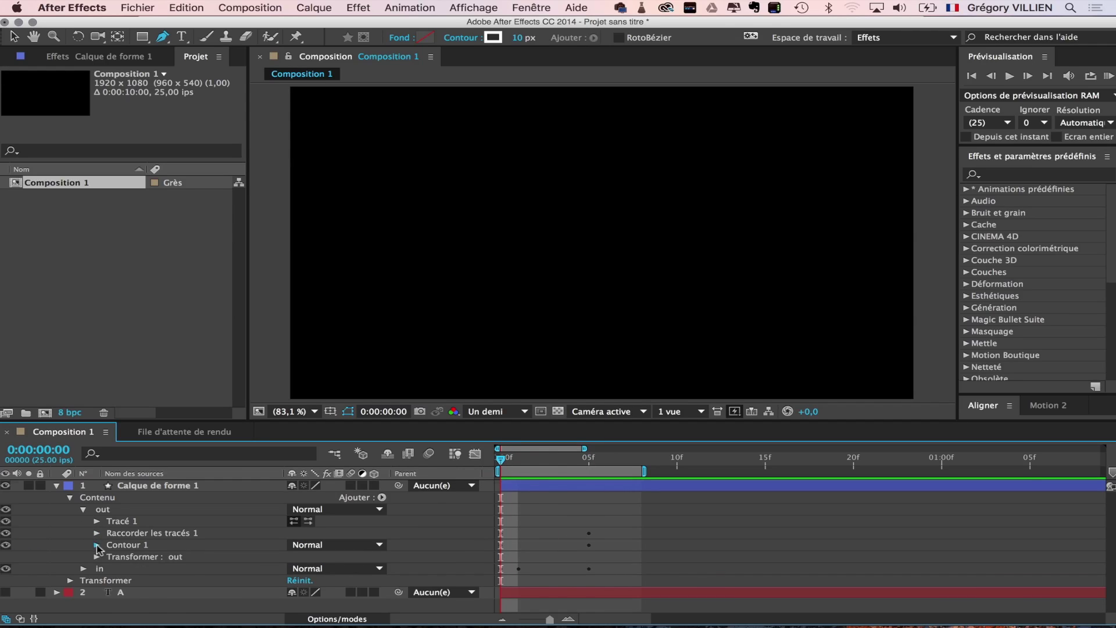
{"action": "left_click", "coordinate": [97, 545]}
{"action": "left_click", "coordinate": [299, 558]}
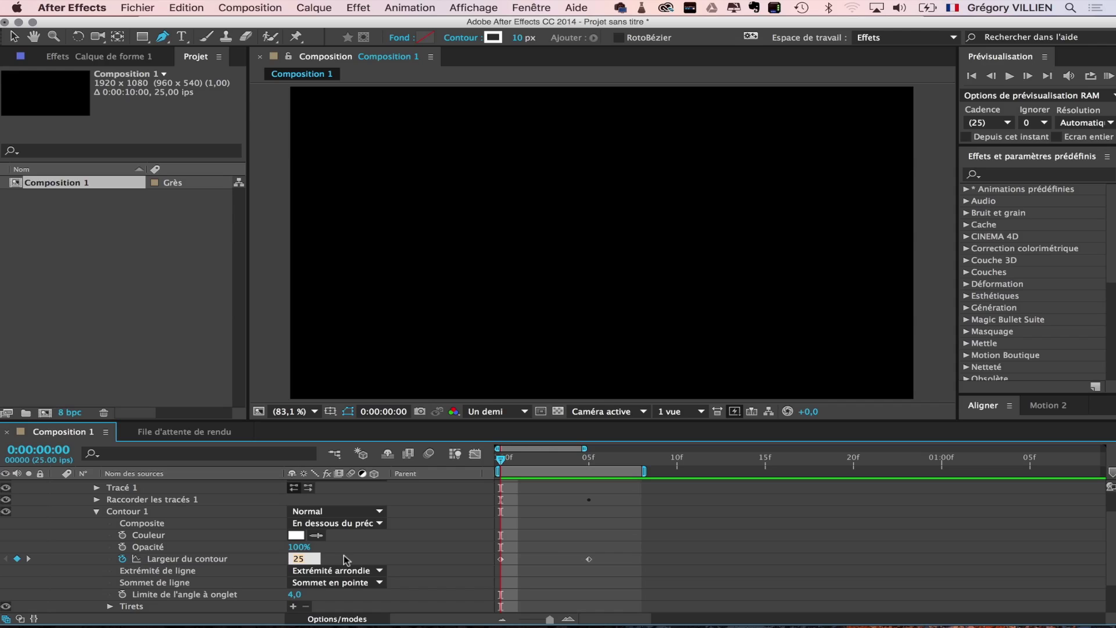
{"action": "type", "text": "0"}
{"action": "key", "text": "Return"}
Set the "out" group's Largeur du contour to 2 at frame 5
{"action": "left_click", "coordinate": [589, 459]}
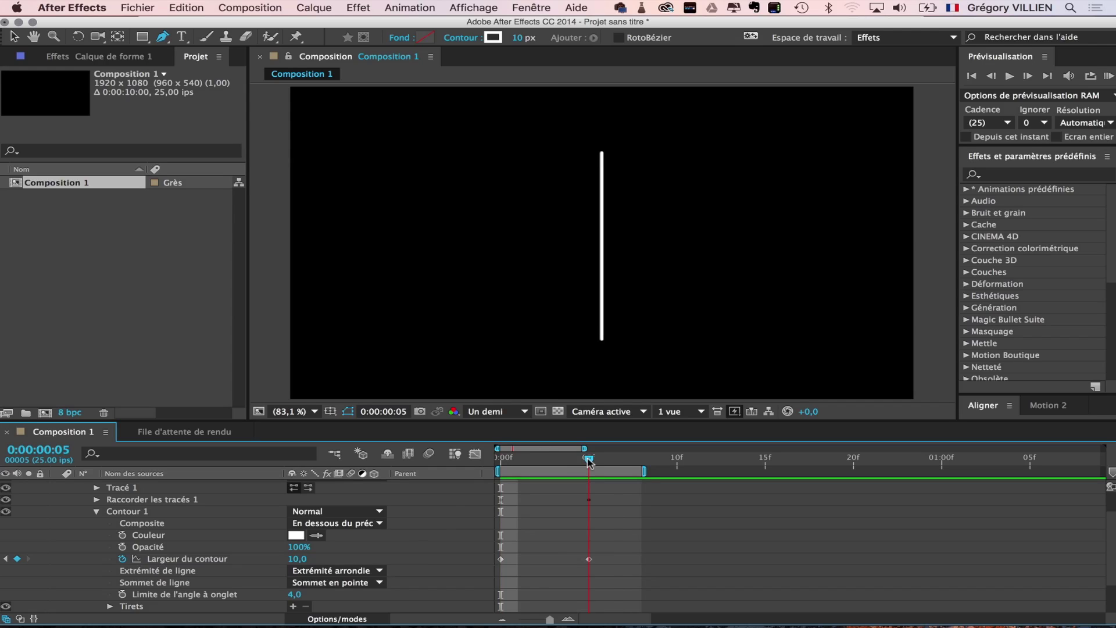
{"action": "left_click", "coordinate": [294, 559]}
{"action": "type", "text": "2"}
{"action": "key", "text": "Return"}
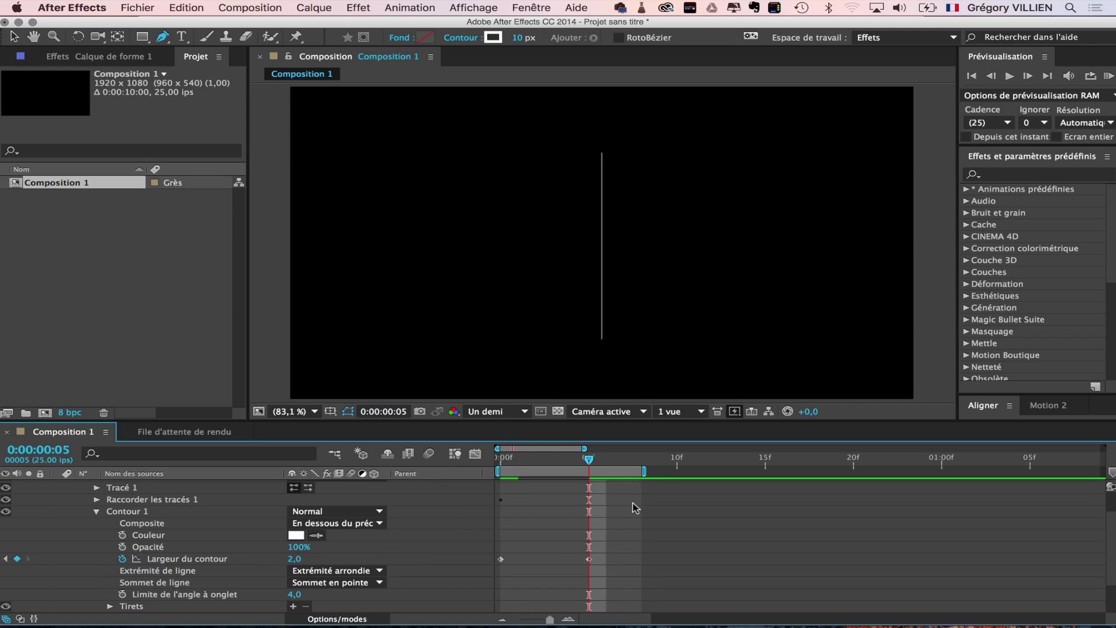
Move the last Largeur du contour keyframe of "out" to frame 20, end the work area there and preview the animation
{"action": "left_click_drag", "start_coordinate": [509, 460], "coordinate": [589, 485]}
{"action": "left_click_drag", "start_coordinate": [589, 561], "coordinate": [859, 570]}
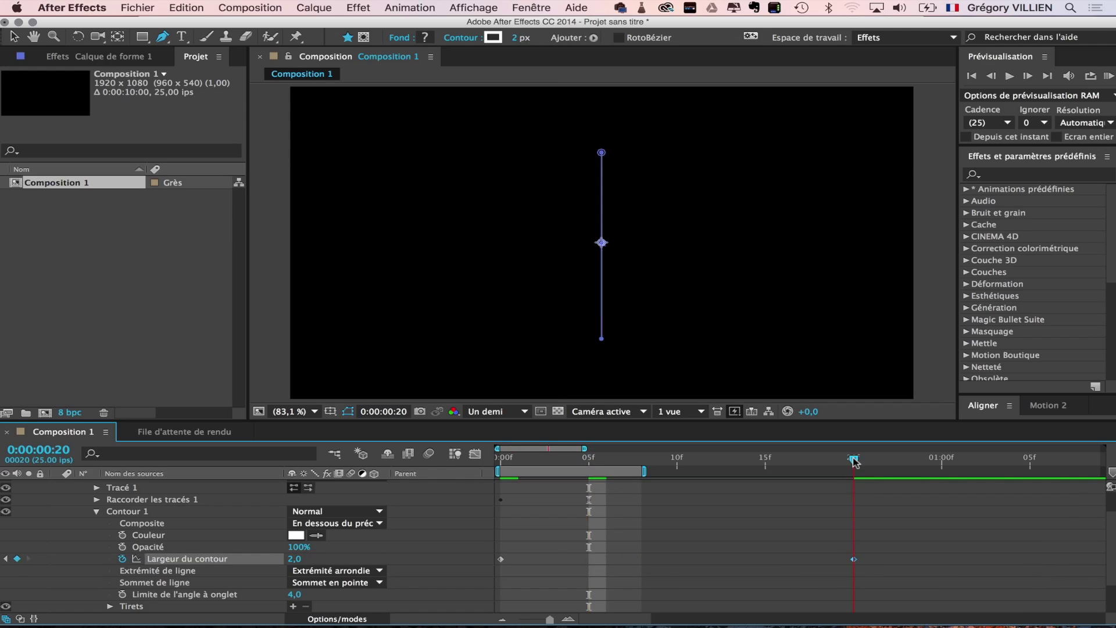
{"action": "left_click", "coordinate": [854, 459]}
{"action": "key", "text": "n"}
{"action": "key", "text": "KP_0"}
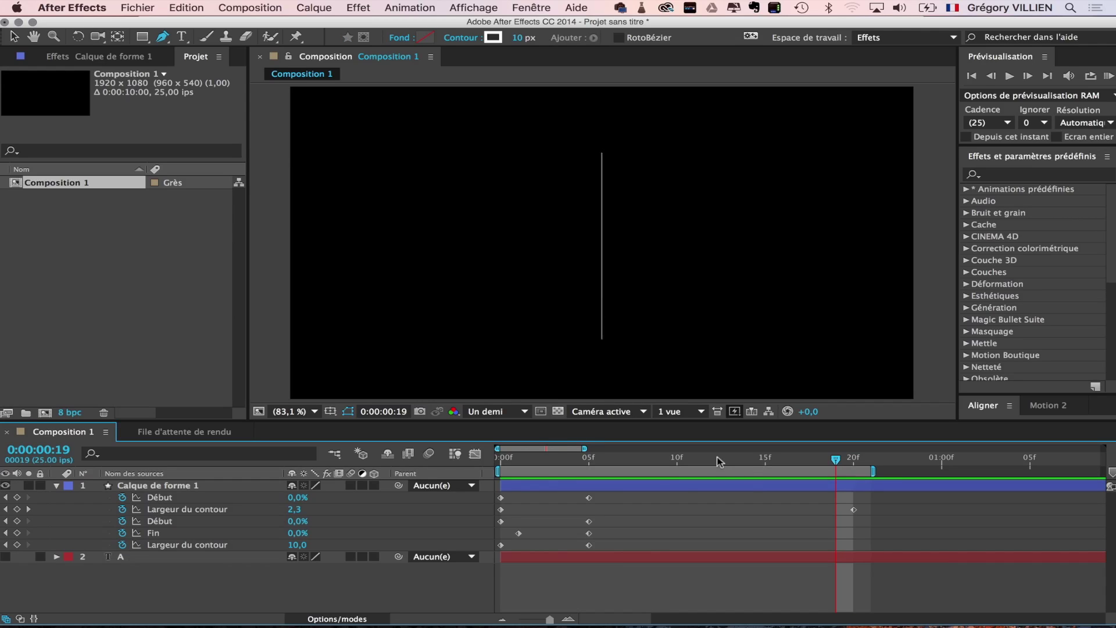
{"action": "mouse_move", "coordinate": [552, 461]}
{"action": "left_mouse_down"}
{"action": "mouse_move", "coordinate": [843, 463]}
{"action": "mouse_move", "coordinate": [501, 461]}
{"action": "mouse_move", "coordinate": [626, 464]}
{"action": "left_mouse_up"}
{"action": "left_click", "coordinate": [191, 487]}
{"action": "left_click", "coordinate": [647, 507]}
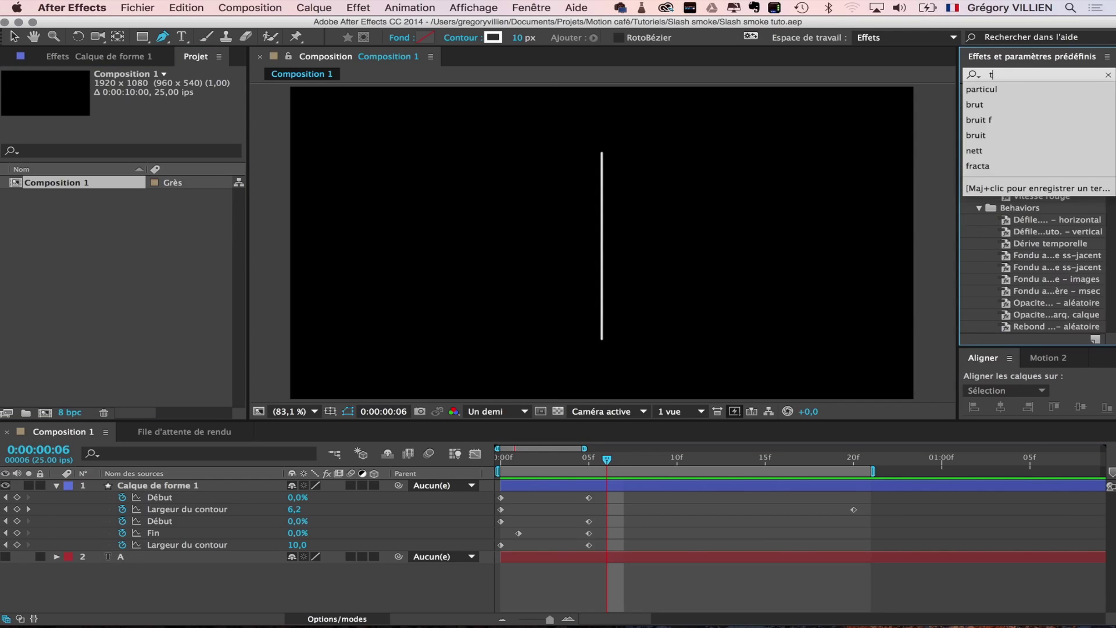
Find the Turbulences effect by searching "turbu", apply it to Calque de forme 1 and scrub to check the distortion
{"action": "type", "text": "urbu"}
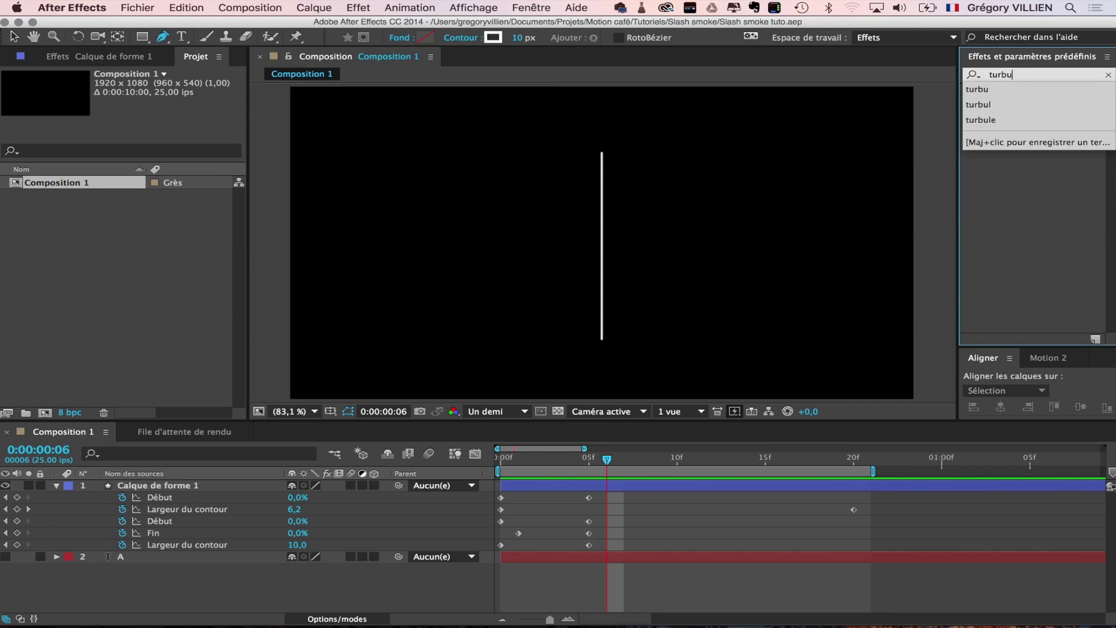
{"action": "left_click", "coordinate": [1060, 190]}
{"action": "left_click_drag", "start_coordinate": [1015, 123], "coordinate": [599, 486]}
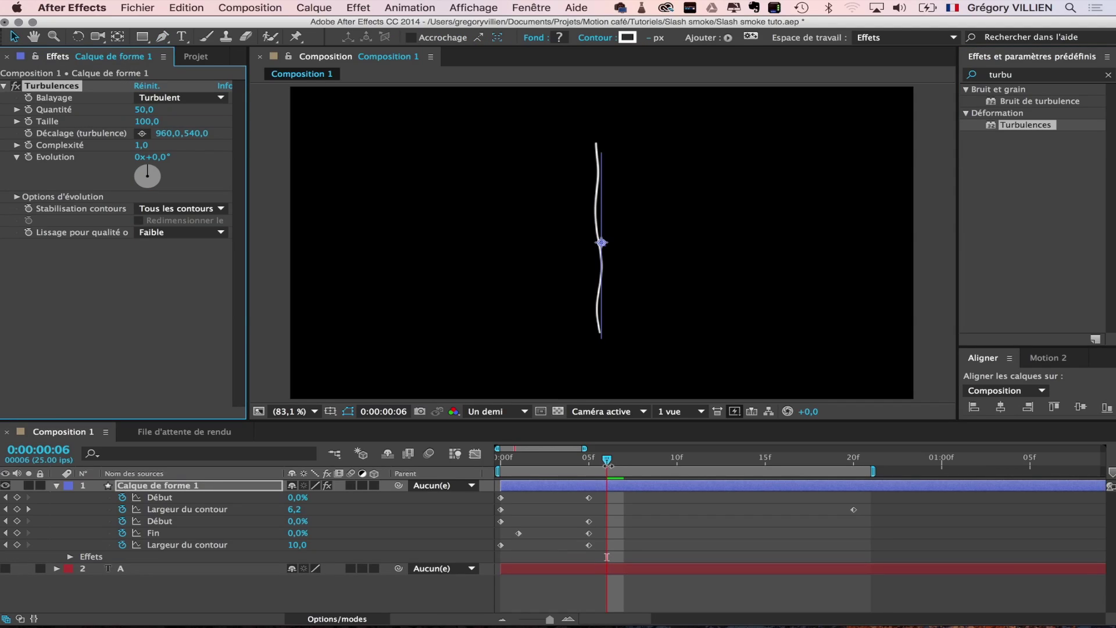
{"action": "left_click_drag", "start_coordinate": [542, 463], "coordinate": [590, 483]}
{"action": "left_click", "coordinate": [690, 516]}
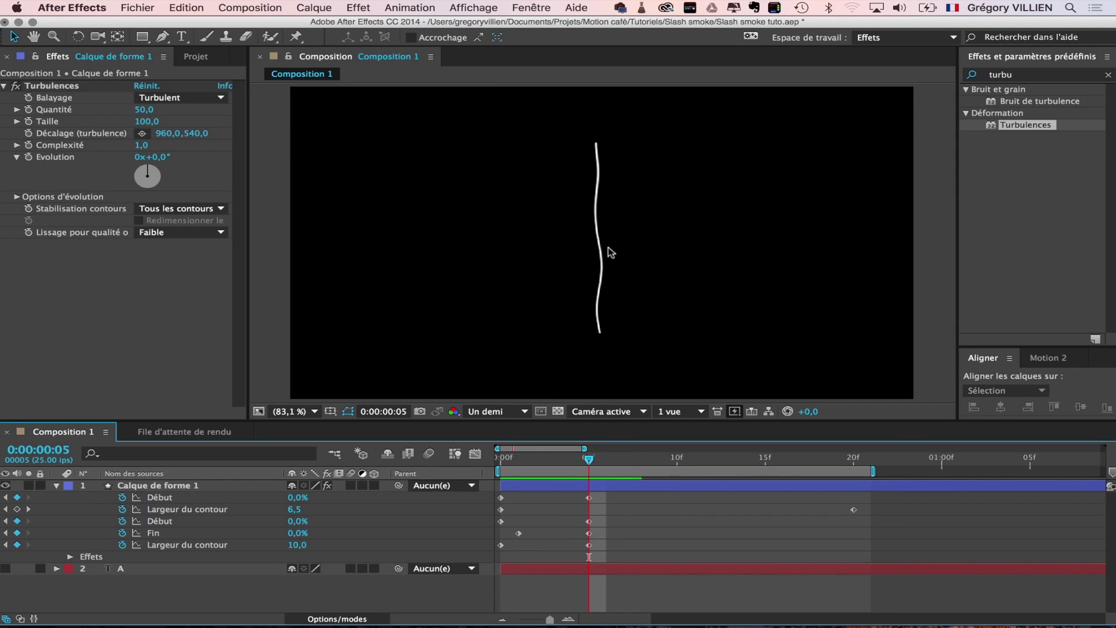
Set the Turbulences Taille to 42 while trying several Quantité values on the line
{"action": "left_click_drag", "start_coordinate": [145, 109], "coordinate": [78, 114]}
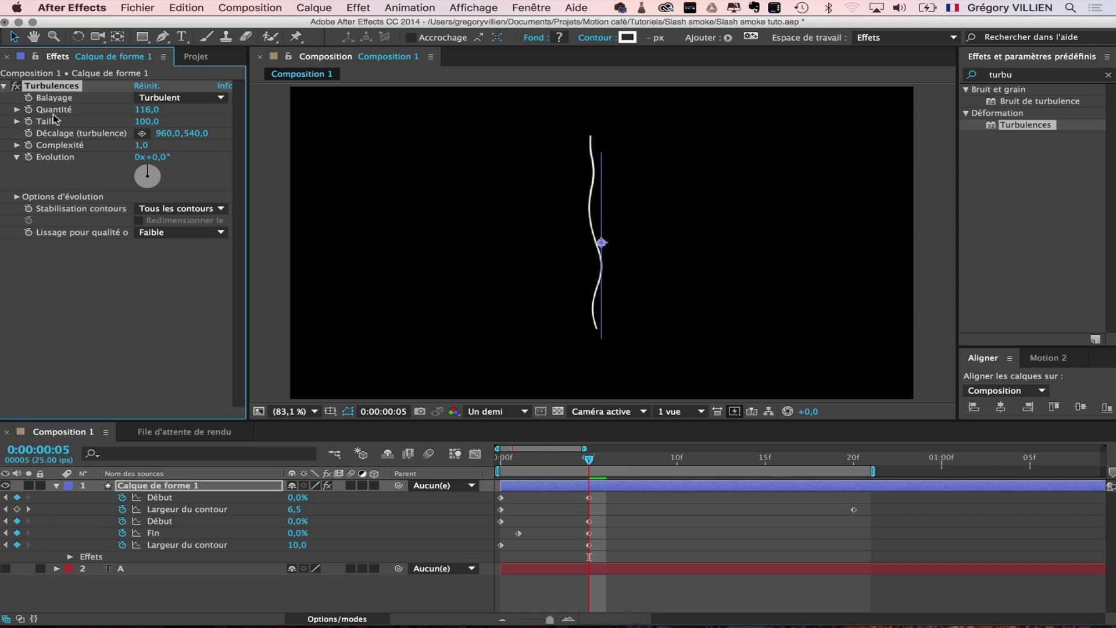
{"action": "left_click_drag", "start_coordinate": [148, 121], "coordinate": [86, 132]}
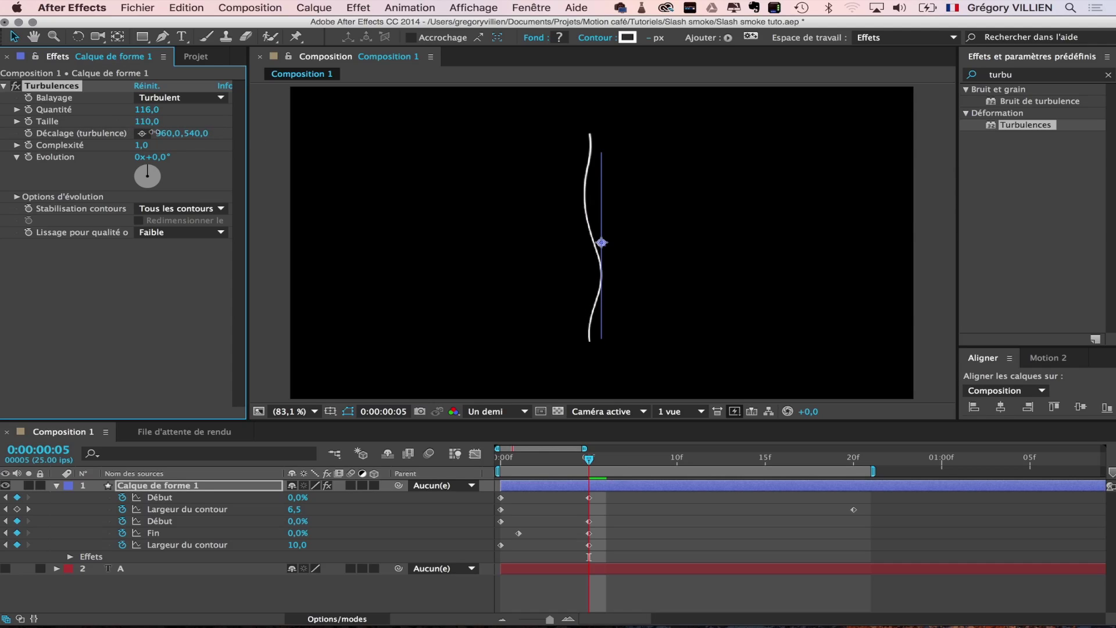
{"action": "left_click_drag", "start_coordinate": [152, 122], "coordinate": [93, 136]}
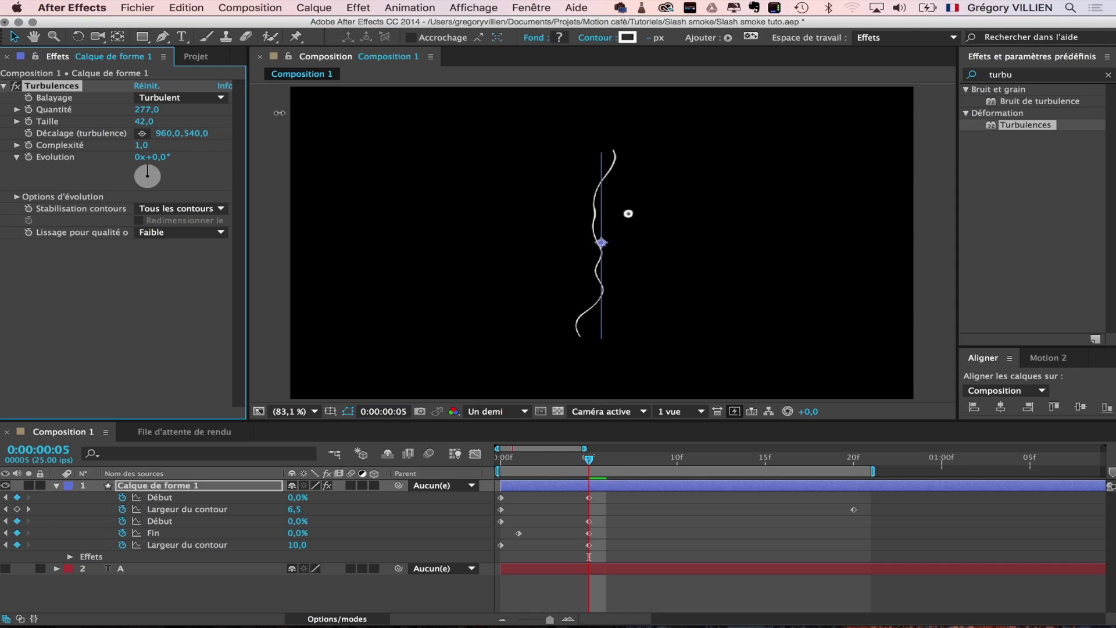
{"action": "mouse_move", "coordinate": [319, 116]}
{"action": "left_mouse_down"}
{"action": "mouse_move", "coordinate": [488, 137]}
{"action": "mouse_move", "coordinate": [360, 143]}
{"action": "mouse_move", "coordinate": [501, 148]}
{"action": "mouse_move", "coordinate": [507, 168]}
{"action": "mouse_move", "coordinate": [283, 182]}
{"action": "left_mouse_up"}
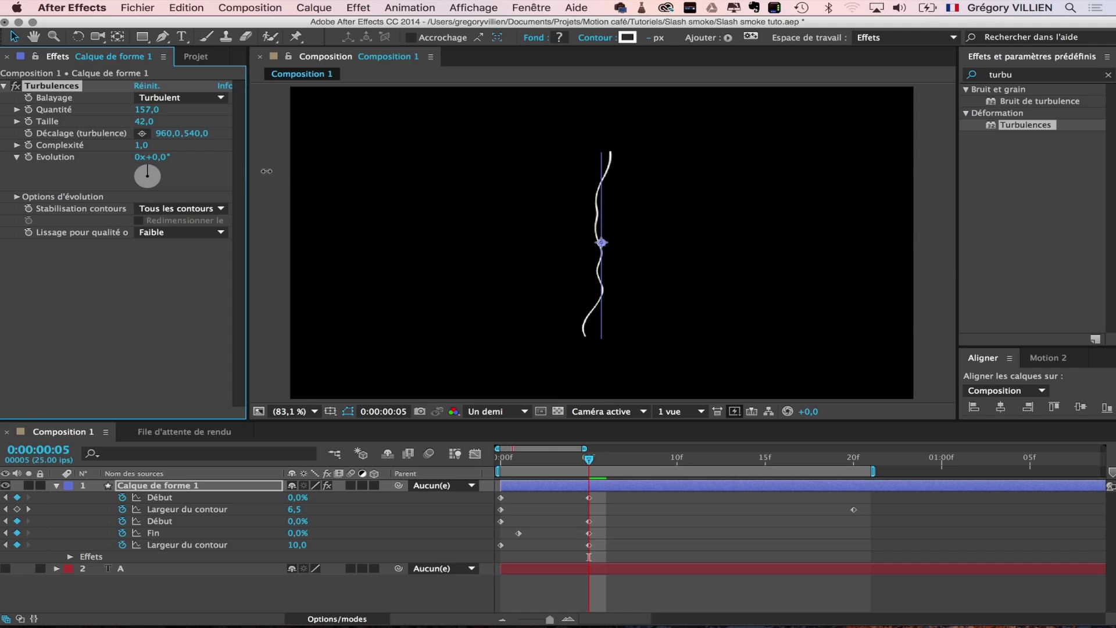
{"action": "mouse_move", "coordinate": [235, 183]}
{"action": "left_mouse_down"}
{"action": "mouse_move", "coordinate": [142, 114]}
{"action": "mouse_move", "coordinate": [204, 110]}
{"action": "mouse_move", "coordinate": [140, 114]}
{"action": "left_mouse_up"}
Set the Turbulences Quantité to 0 and keyframe it at frame 0
{"action": "left_click", "coordinate": [144, 110]}
{"action": "type", "text": "0"}
{"action": "key", "text": "Return"}
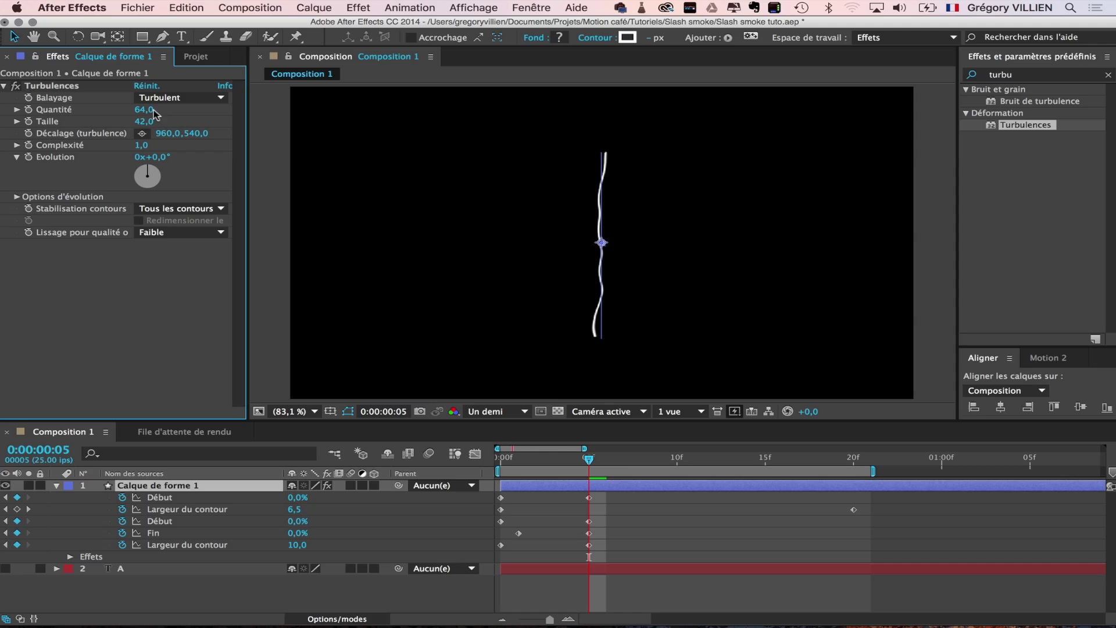
{"action": "left_click", "coordinate": [155, 114]}
{"action": "type", "text": "0"}
{"action": "key", "text": "Return"}
{"action": "key", "text": "Page_Up"}
{"action": "key", "text": "Page_Up"}
{"action": "key", "text": "Page_Up"}
{"action": "key", "text": "Page_Up"}
{"action": "key", "text": "Page_Up"}
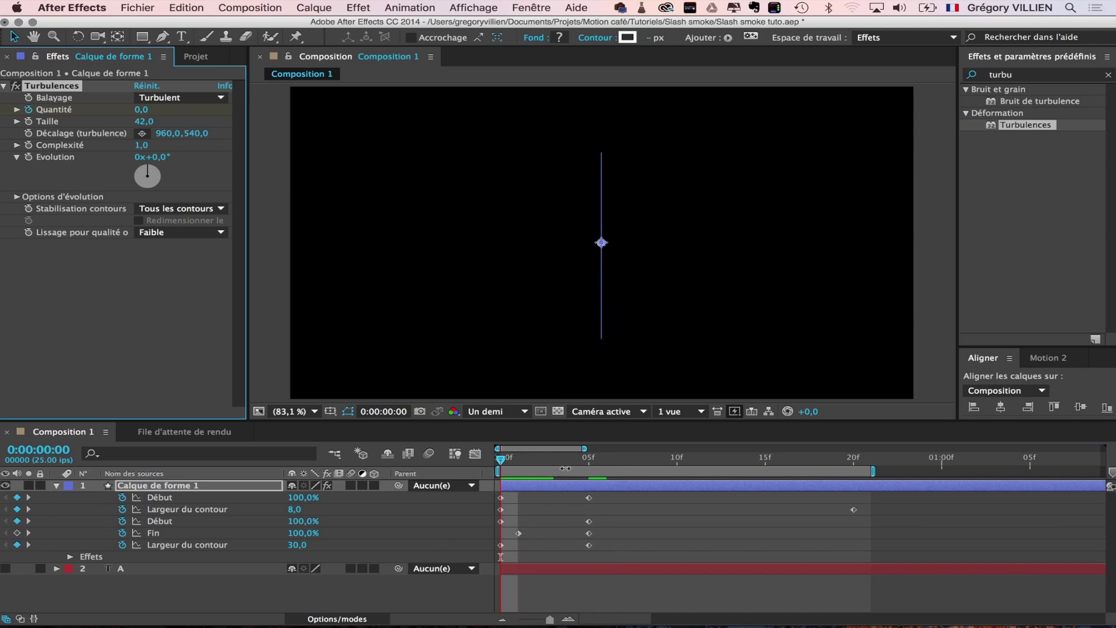
Keyframe the Turbulences Quantité at 150 at frame 10
{"action": "left_click", "coordinate": [589, 460]}
{"action": "left_click_drag", "start_coordinate": [591, 463], "coordinate": [678, 474]}
{"action": "mouse_move", "coordinate": [144, 114]}
{"action": "left_mouse_down"}
{"action": "mouse_move", "coordinate": [468, 130]}
{"action": "mouse_move", "coordinate": [321, 147]}
{"action": "left_mouse_up"}
{"action": "left_click", "coordinate": [147, 109]}
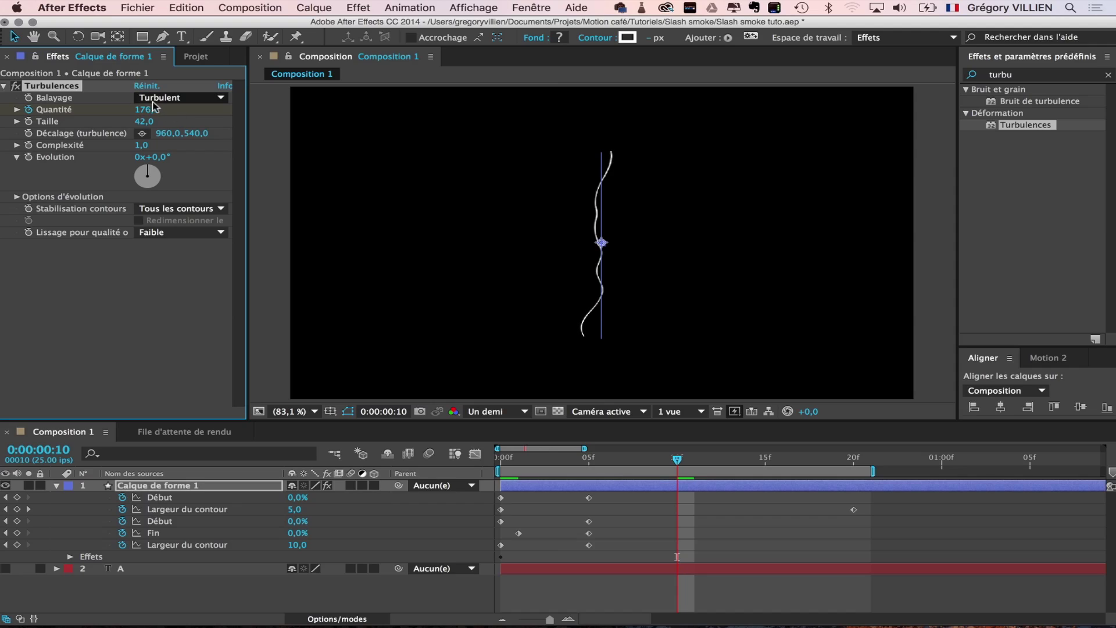
{"action": "type", "text": "150"}
{"action": "key", "text": "Return"}
Reveal the layer's modified properties and ease the Quantité keyframe at frame 10 using Motion 2
{"action": "key", "text": "u"}
{"action": "key", "text": "u"}
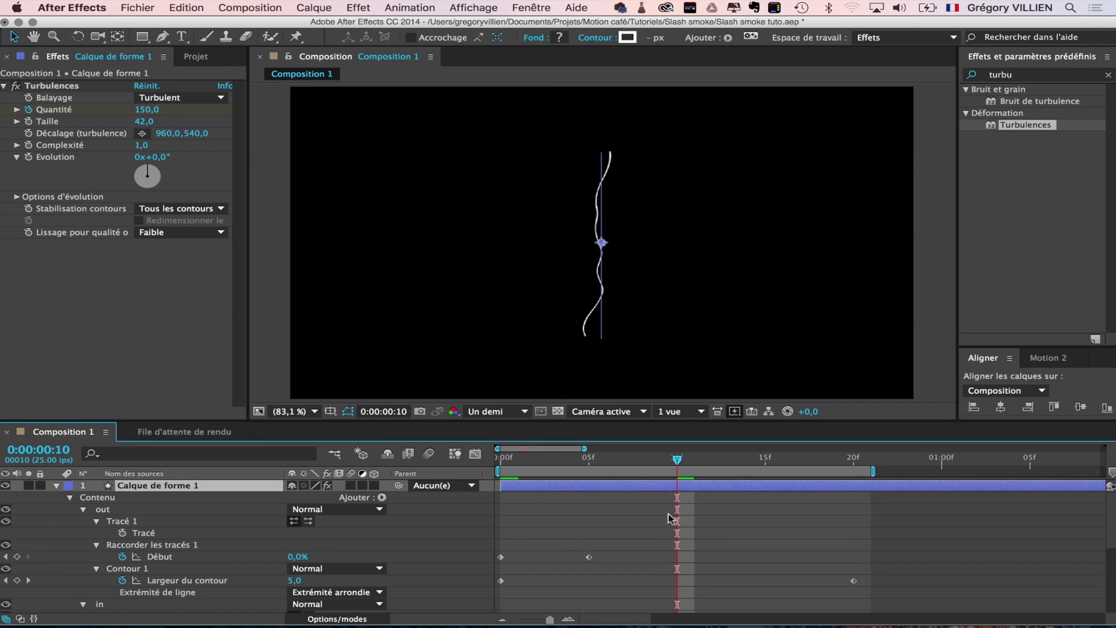
{"action": "scroll", "coordinate": [677, 526], "scroll_direction": "down", "scroll_amount": 5}
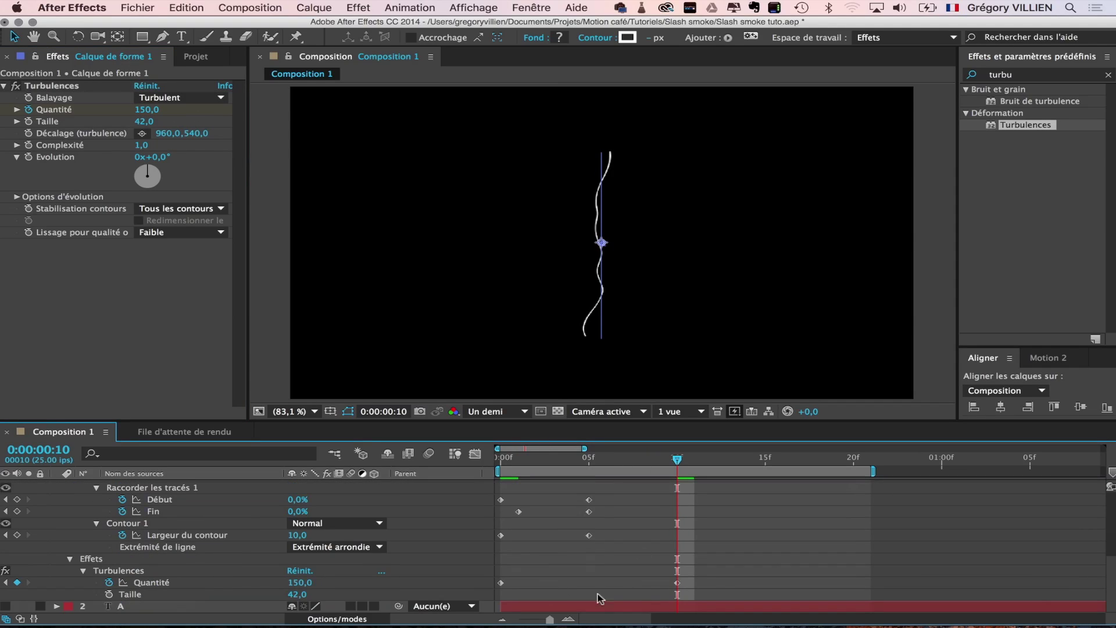
{"action": "left_click_drag", "start_coordinate": [711, 580], "coordinate": [663, 594]}
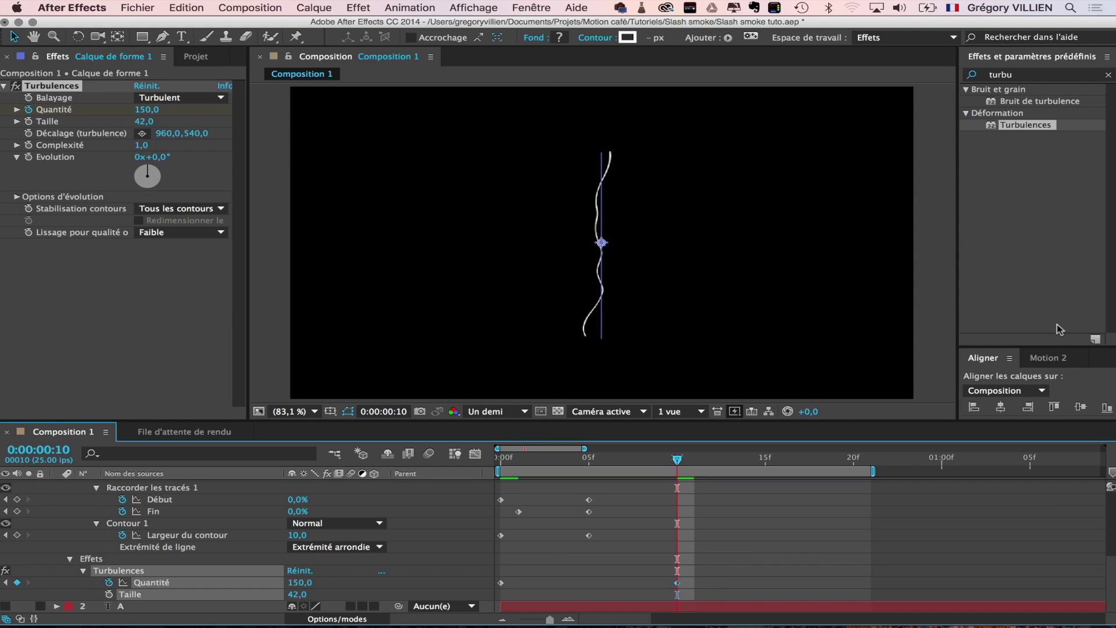
{"action": "left_click_drag", "start_coordinate": [1057, 347], "coordinate": [1056, 236]}
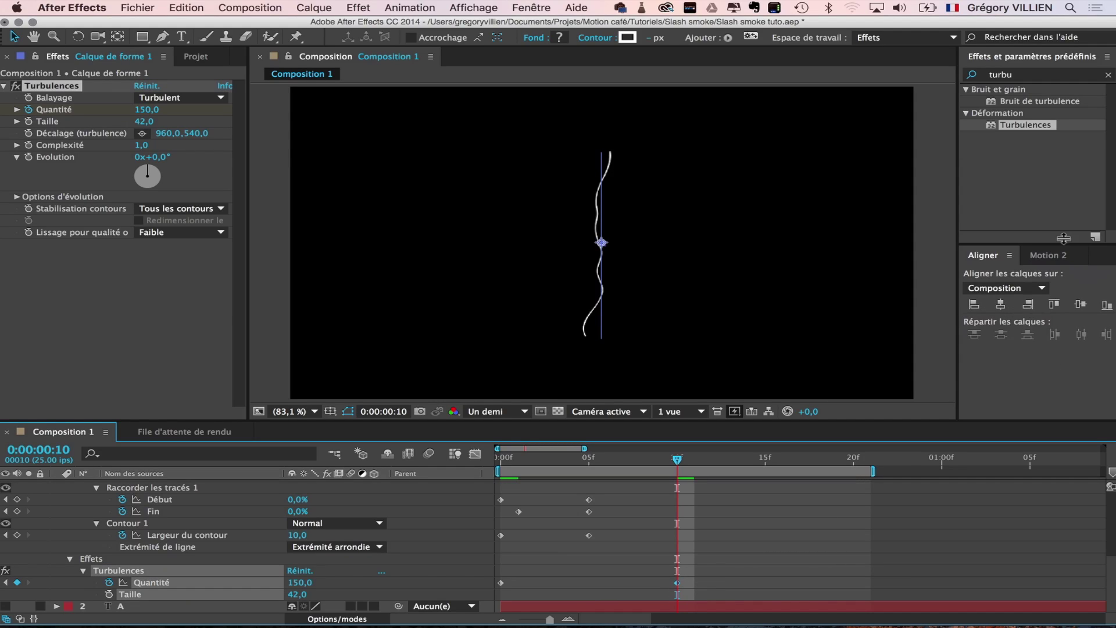
{"action": "left_click", "coordinate": [1049, 245]}
Move the first Quantité keyframe to frame 2 and play the animation from the start
{"action": "left_click", "coordinate": [505, 462]}
{"action": "left_click_drag", "start_coordinate": [507, 463], "coordinate": [536, 583]}
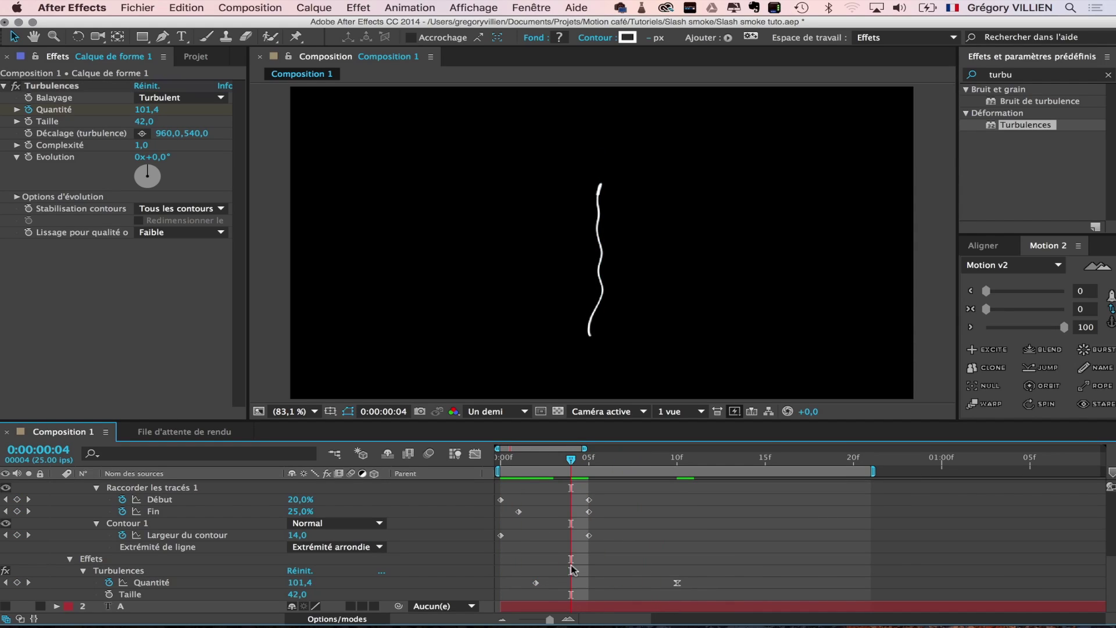
{"action": "left_click", "coordinate": [500, 463]}
{"action": "key", "text": "space"}
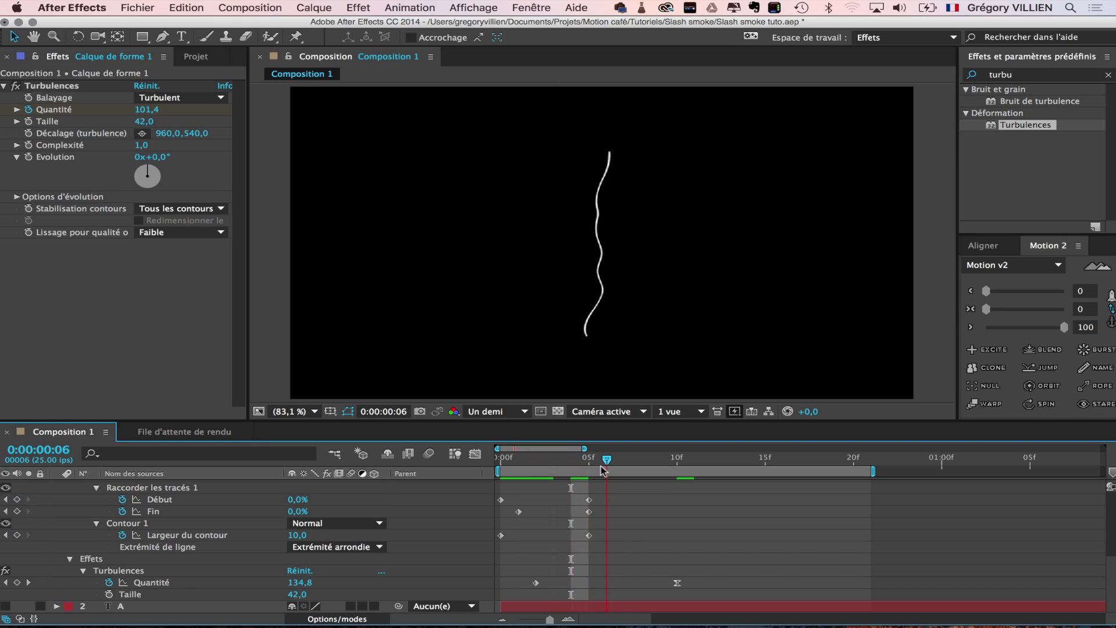
Move the last Quantité keyframe to frame 15 and preview the slower distortion
{"action": "left_click_drag", "start_coordinate": [678, 583], "coordinate": [768, 585]}
{"action": "left_click", "coordinate": [795, 567]}
{"action": "left_click", "coordinate": [540, 464]}
{"action": "key", "text": "space"}
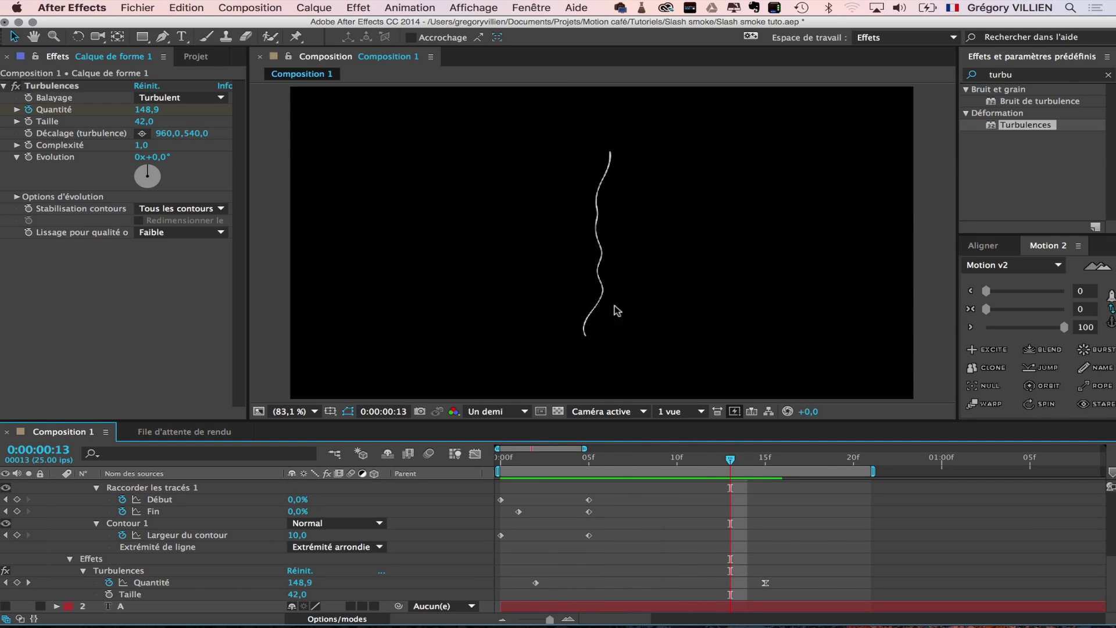
Adjust the Turbulences Décalage (turbulence) to 960, 525 and Evolution to -14°
{"action": "left_click", "coordinate": [61, 135]}
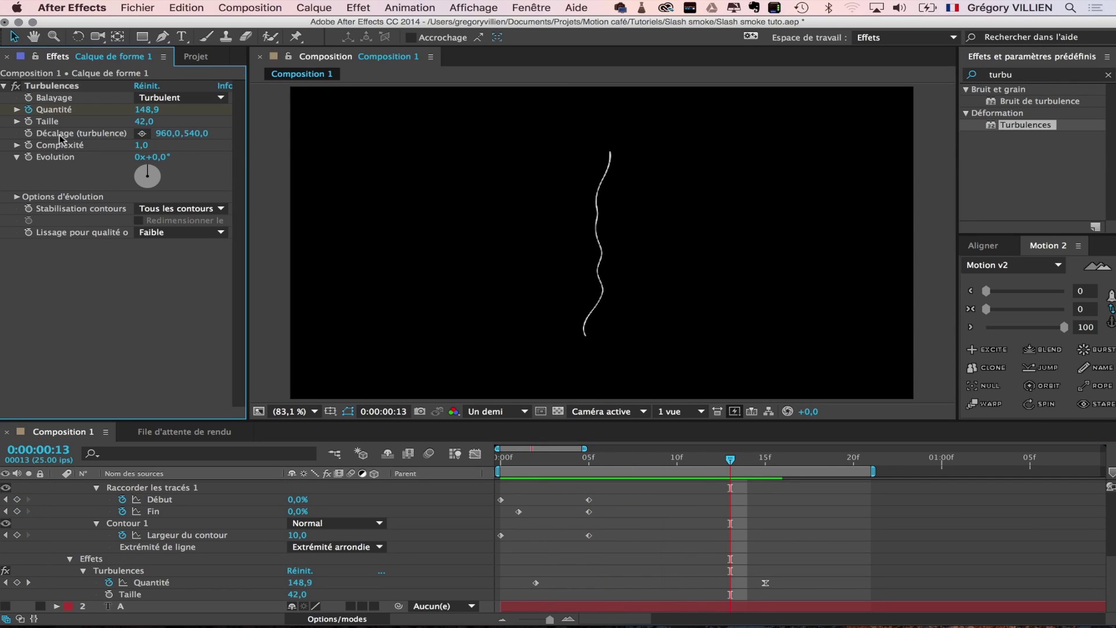
{"action": "left_click_drag", "start_coordinate": [201, 135], "coordinate": [154, 163]}
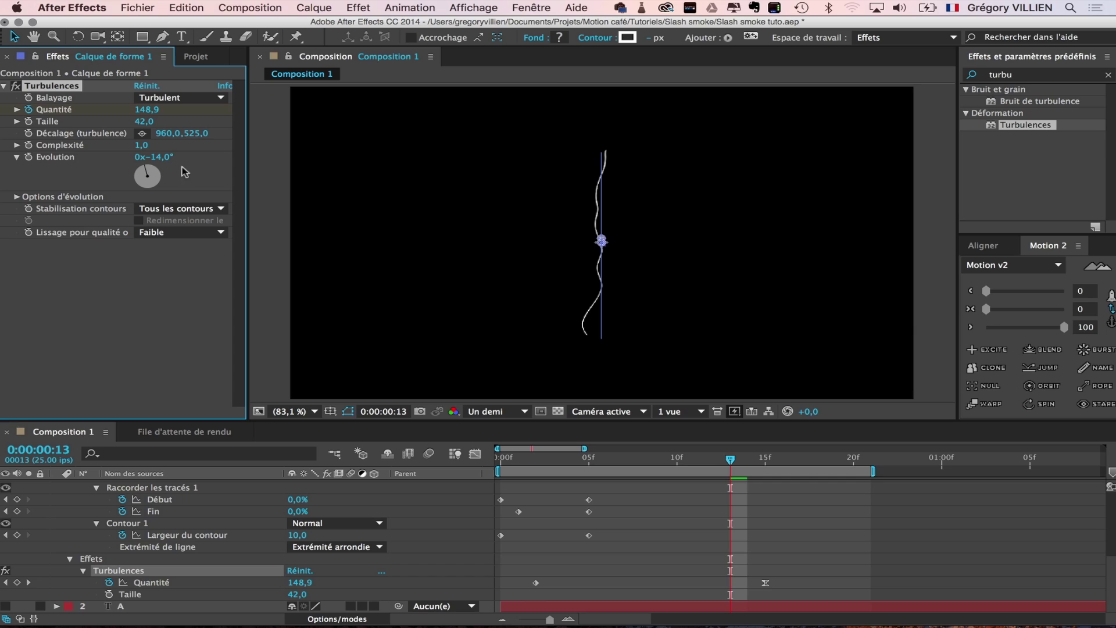
Undo the last Evolution change and add the expression time*100 to the Turbulences Evolution property
{"action": "key", "text": "super+z"}
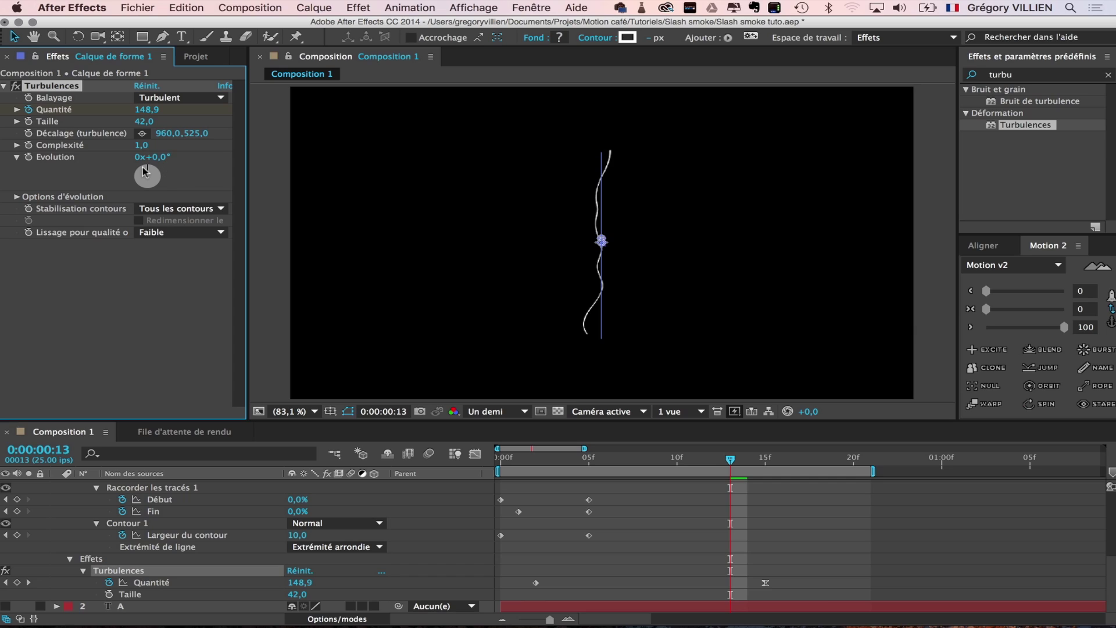
{"action": "left_click", "coordinate": [28, 158], "text": "alt"}
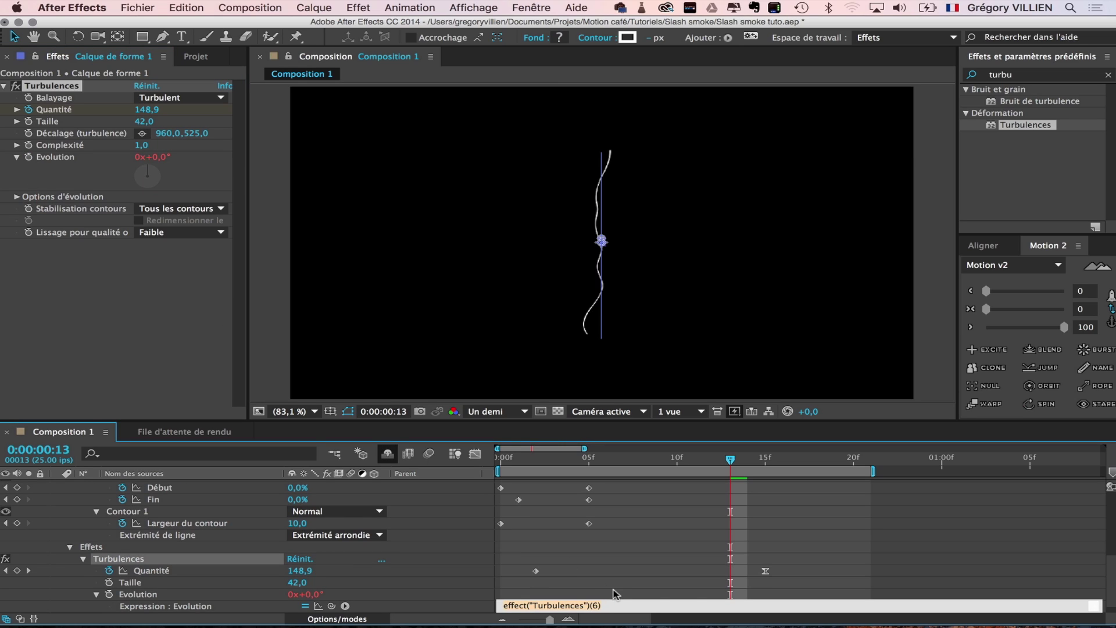
{"action": "type", "text": "time*100"}
{"action": "left_click", "coordinate": [640, 587]}
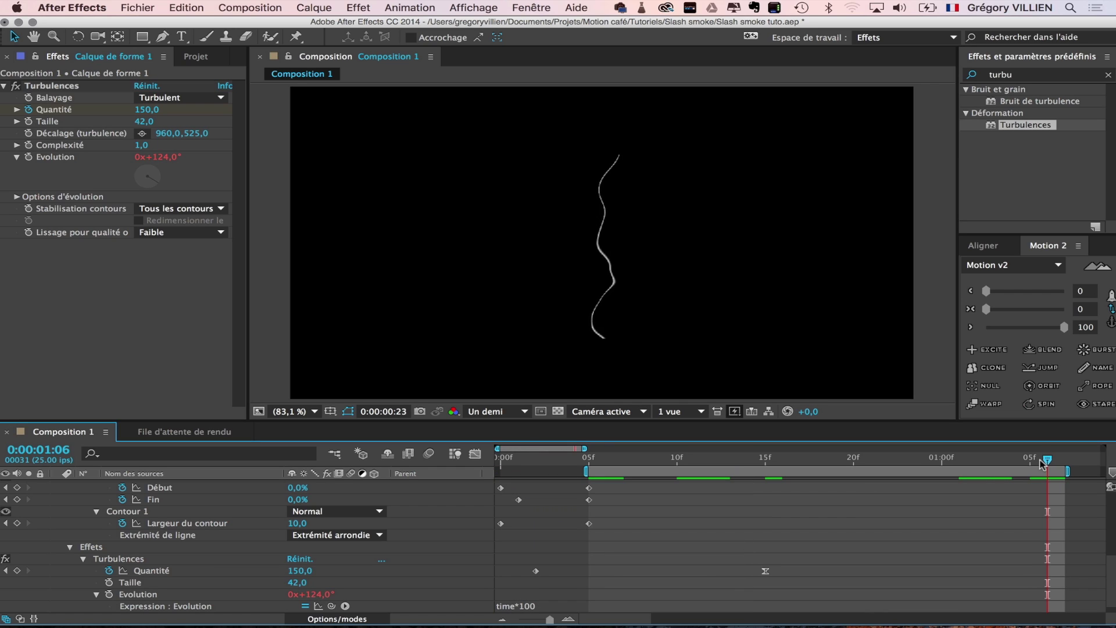
Change the Evolution expression to time*30 to slow the turbulence
{"action": "left_click", "coordinate": [557, 601]}
{"action": "key", "text": "BackSpace"}
{"action": "key", "text": "BackSpace"}
{"action": "key", "text": "BackSpace"}
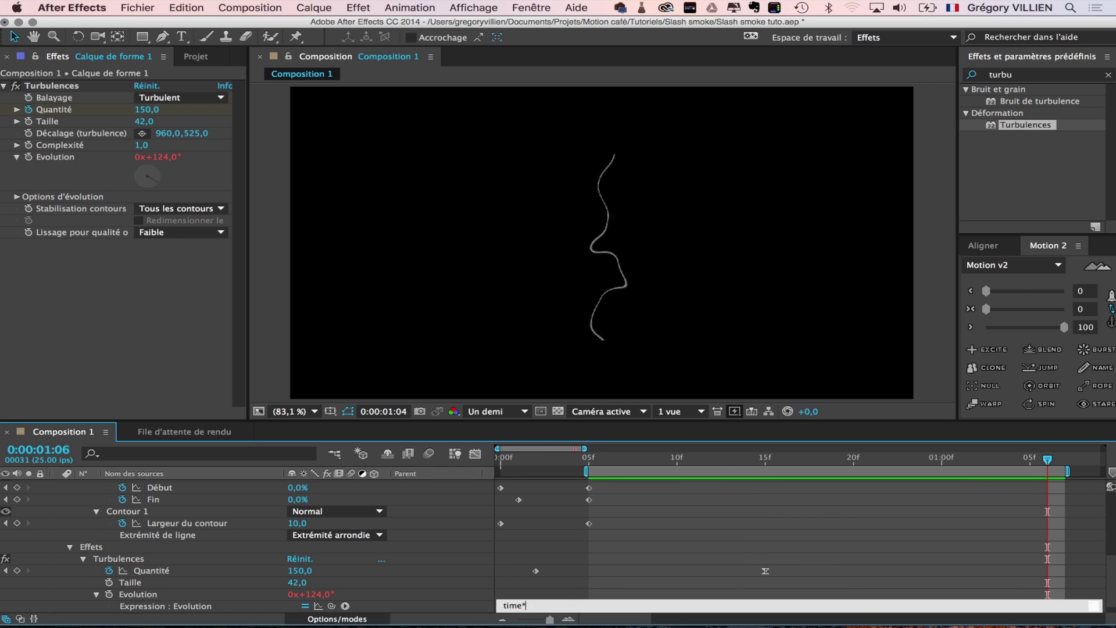
{"action": "type", "text": "30"}
{"action": "left_click", "coordinate": [261, 176]}
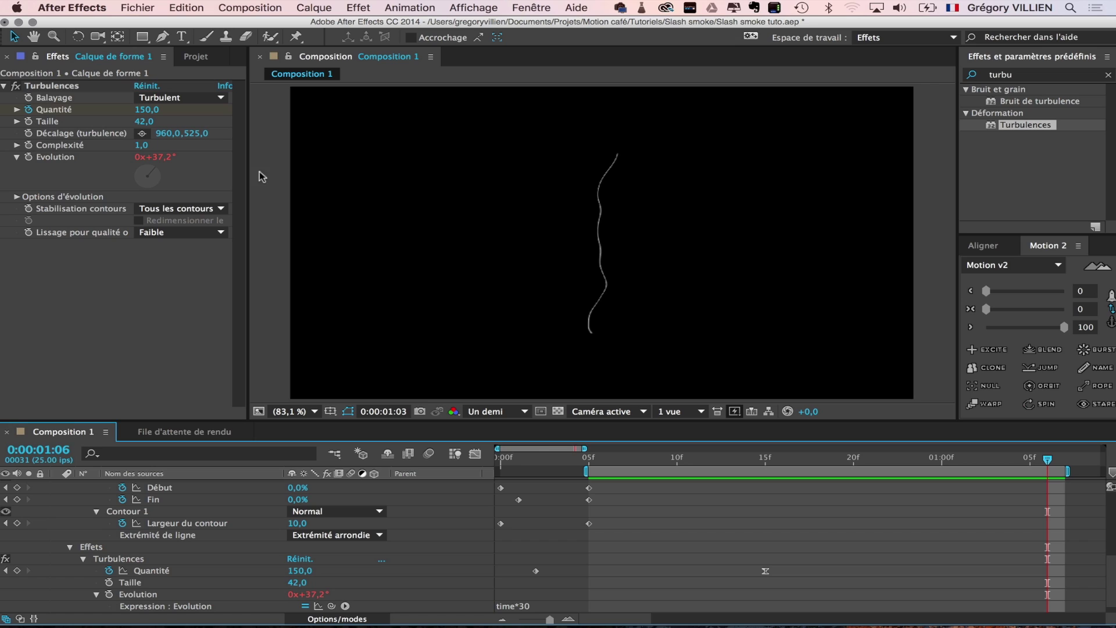
Add the expression time*[0,50] to Décalage (turbulence) and preview the animation
{"action": "left_click", "coordinate": [216, 172]}
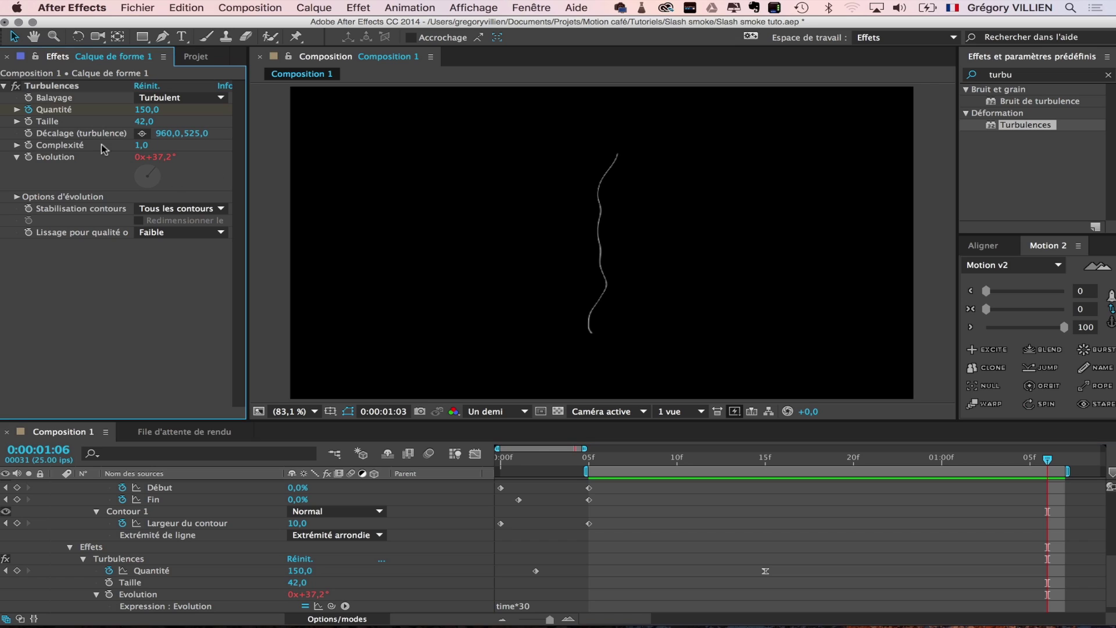
{"action": "left_click", "coordinate": [29, 134], "text": "alt"}
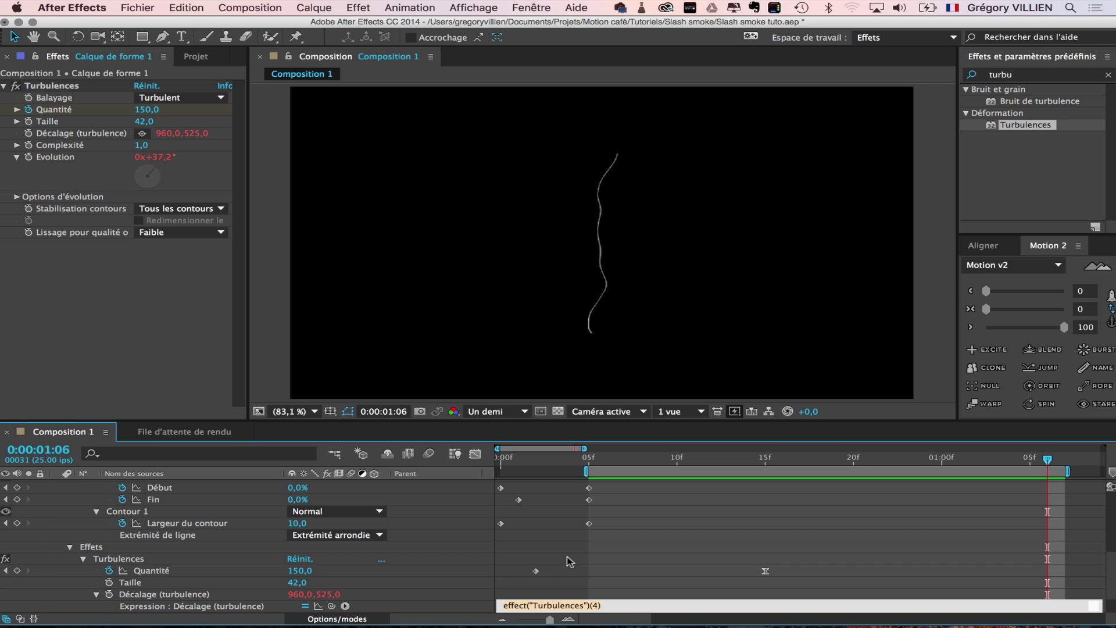
{"action": "type", "text": "time*[0,50"}
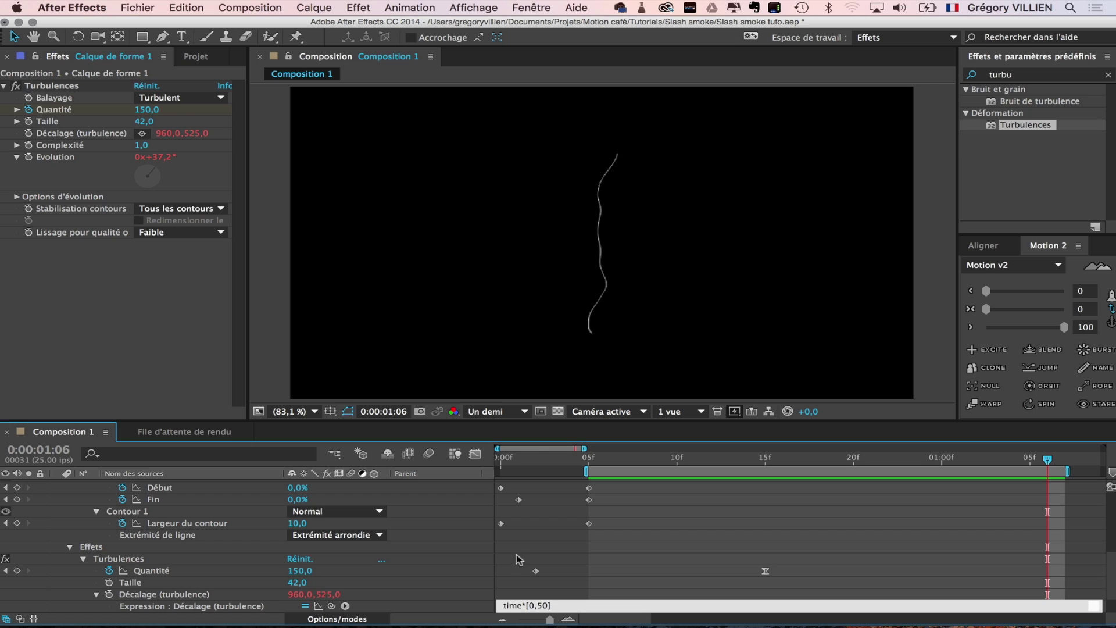
{"action": "left_click", "coordinate": [716, 542]}
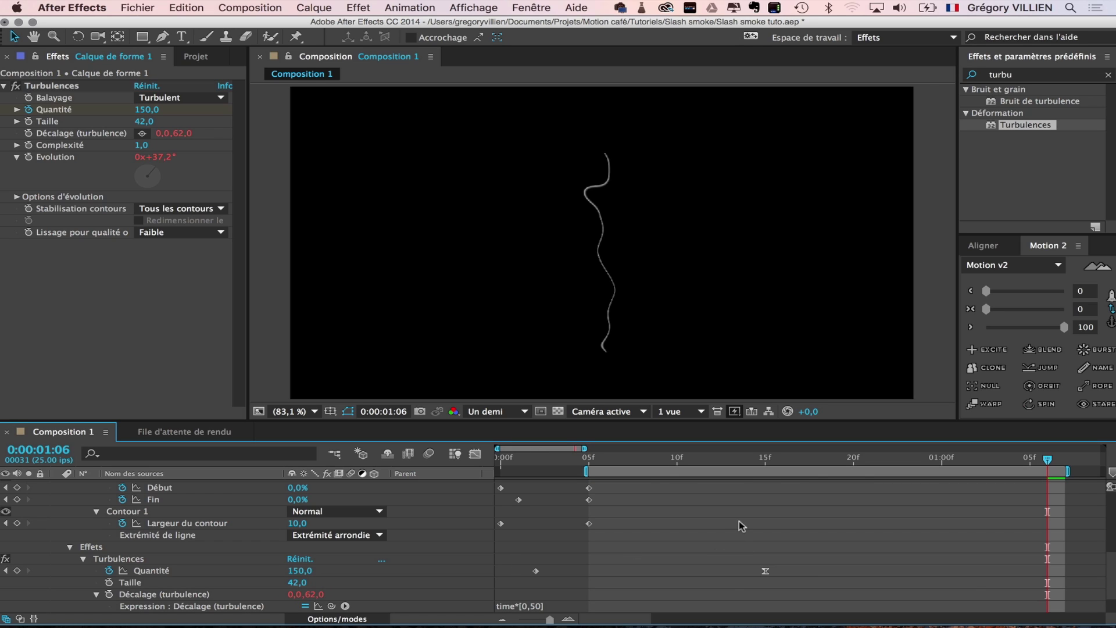
{"action": "key", "text": "space"}
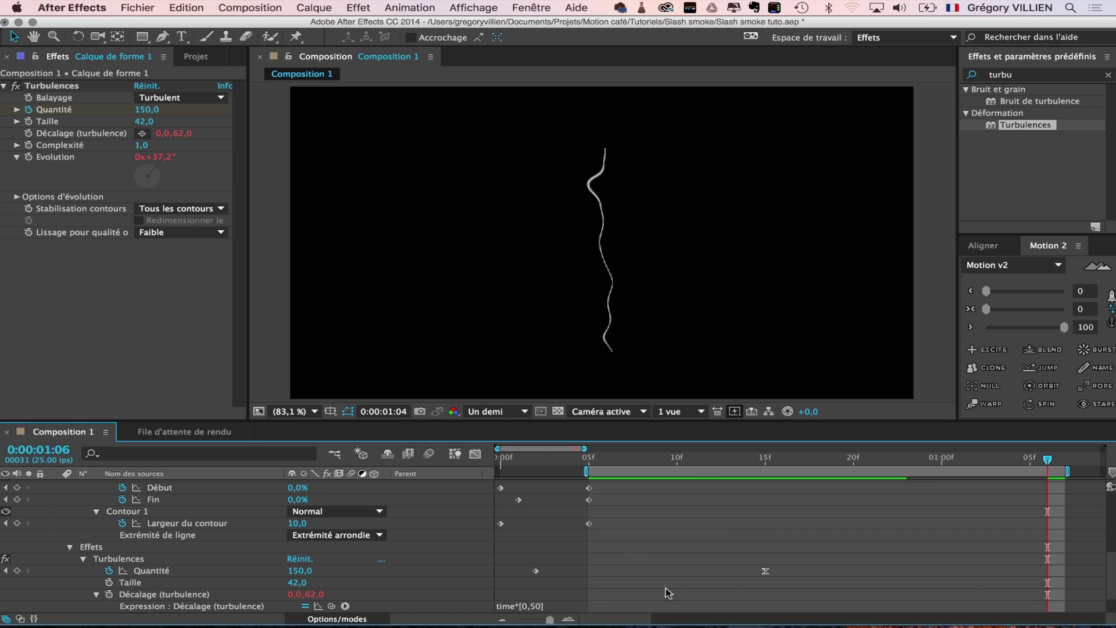
Change the Décalage (turbulence) expression to time*[0,-50], reset the work area to start at frame 0, and preview the animation
{"action": "left_click", "coordinate": [530, 605]}
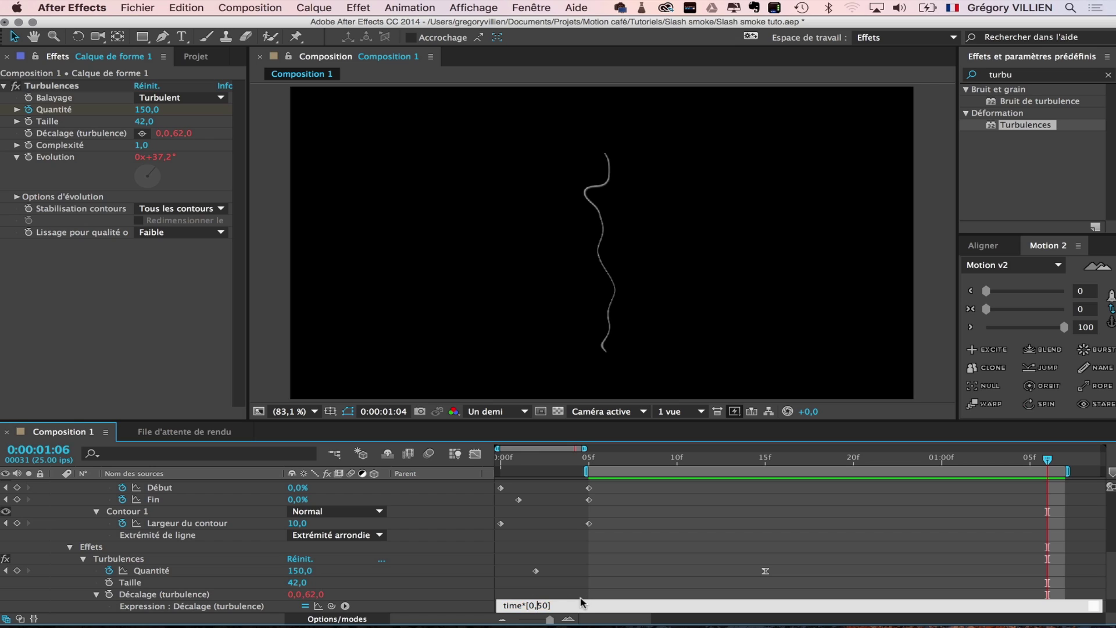
{"action": "type", "text": "-"}
{"action": "left_click", "coordinate": [671, 530]}
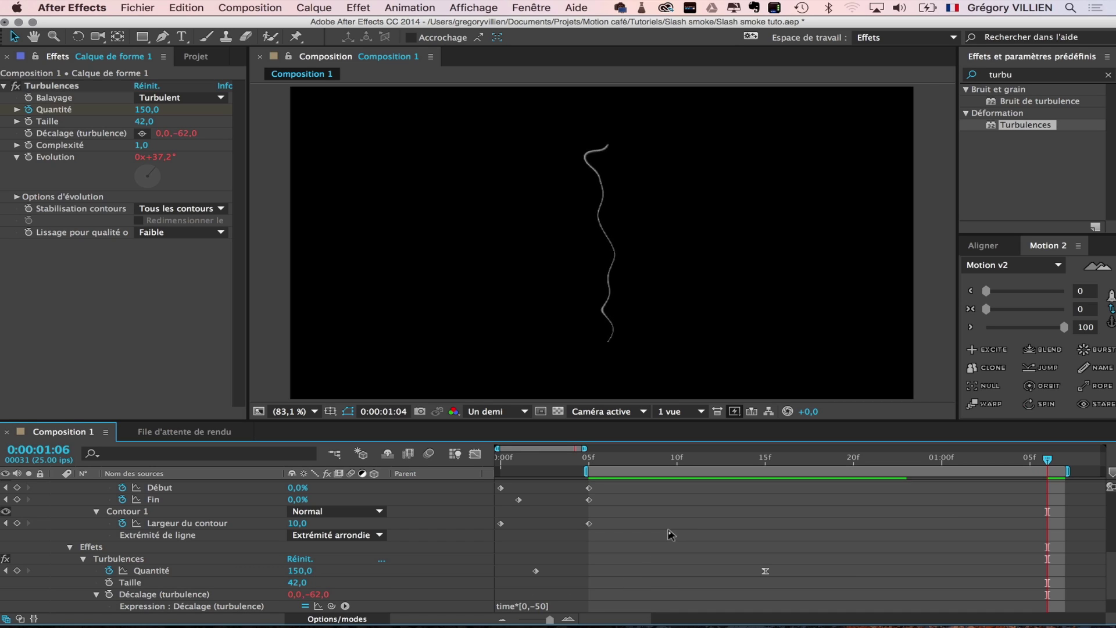
{"action": "double_click", "coordinate": [550, 474]}
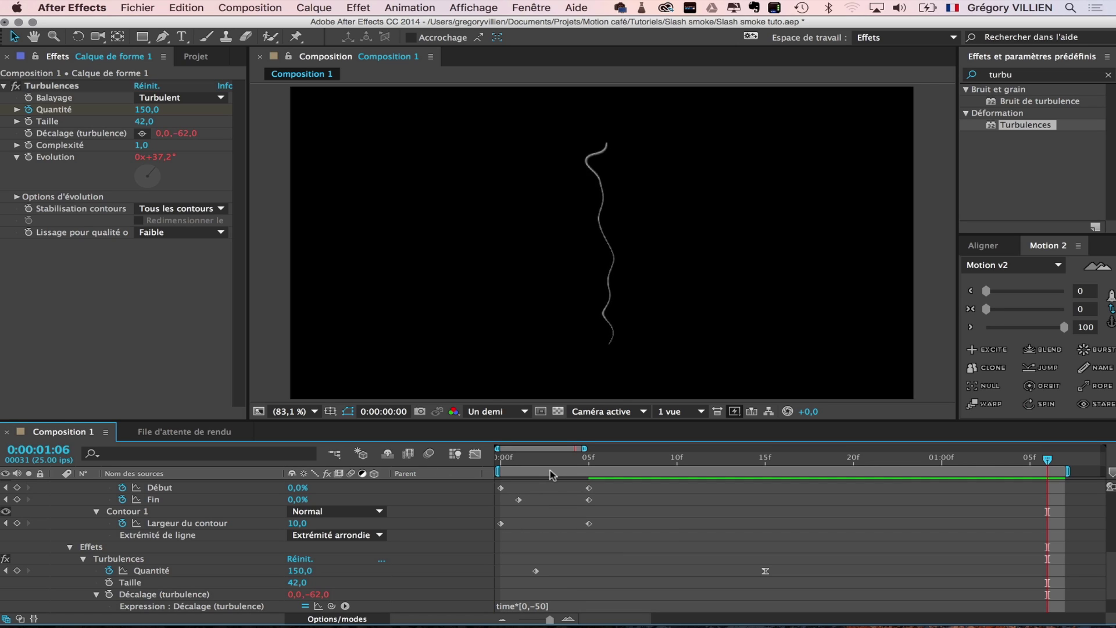
{"action": "key", "text": "space"}
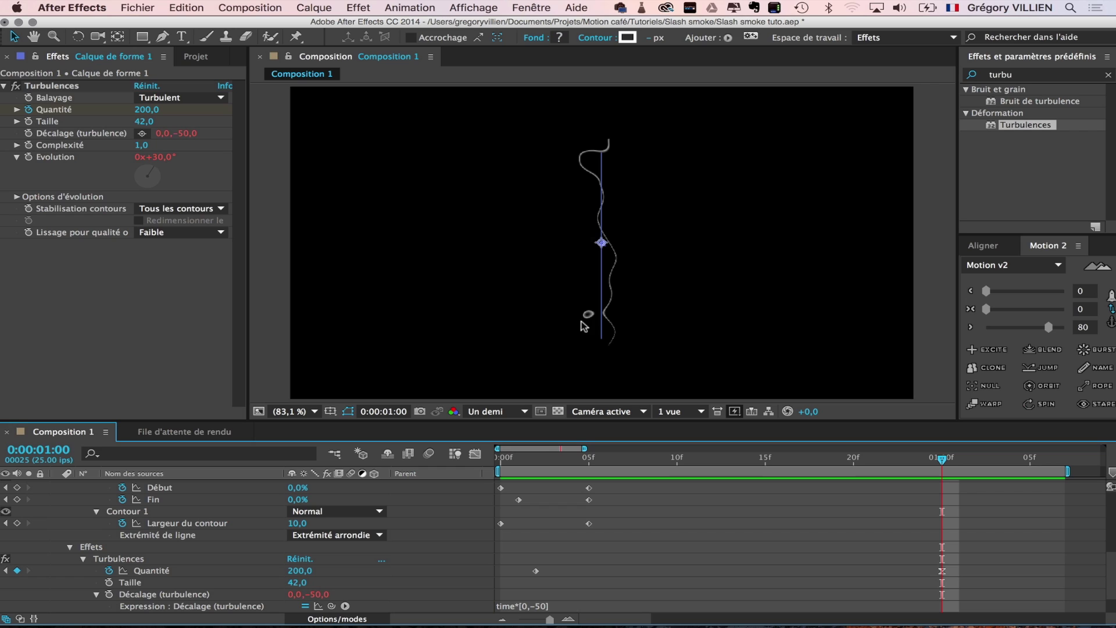
Expand the Turbulences Options d'évolution and set Générateur aléatoire to 70
{"action": "left_click", "coordinate": [17, 197]}
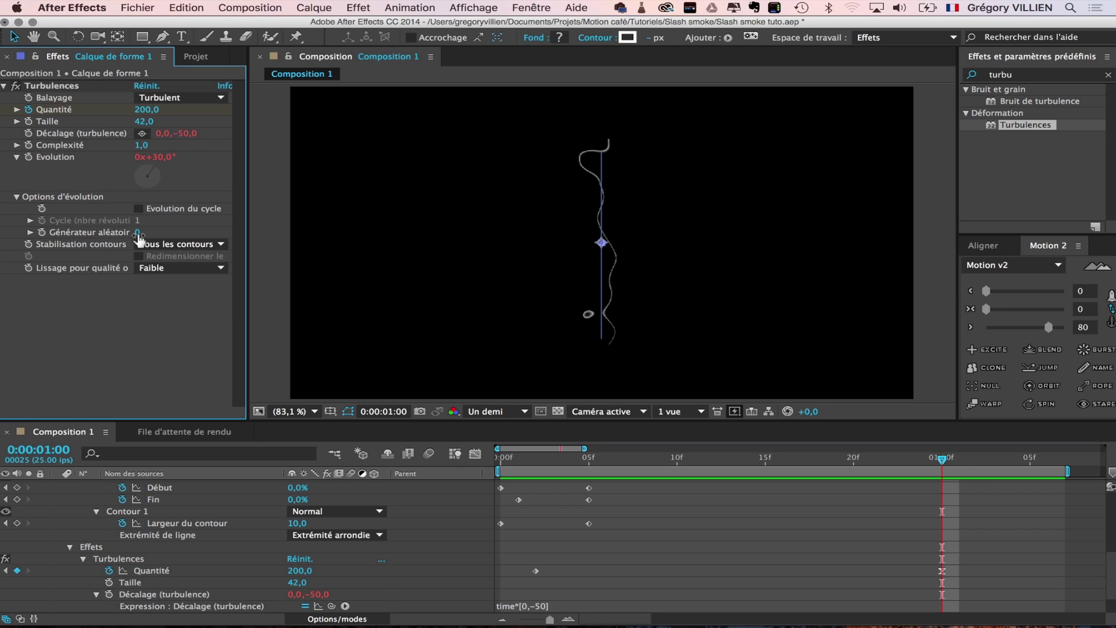
{"action": "left_click_drag", "start_coordinate": [139, 235], "coordinate": [144, 234]}
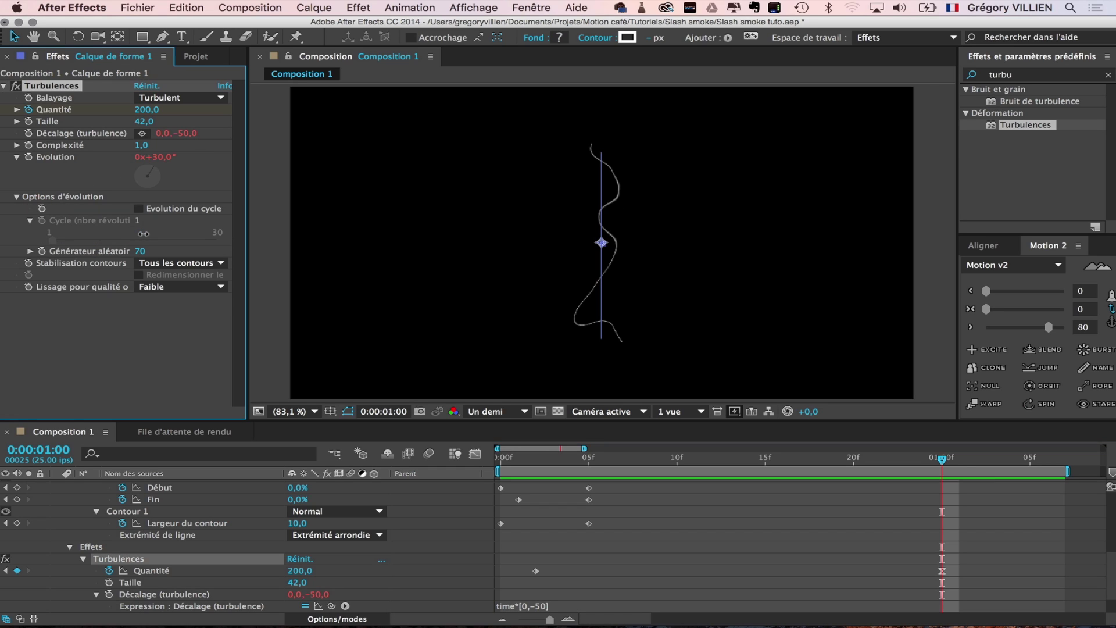
{"action": "left_click", "coordinate": [156, 330]}
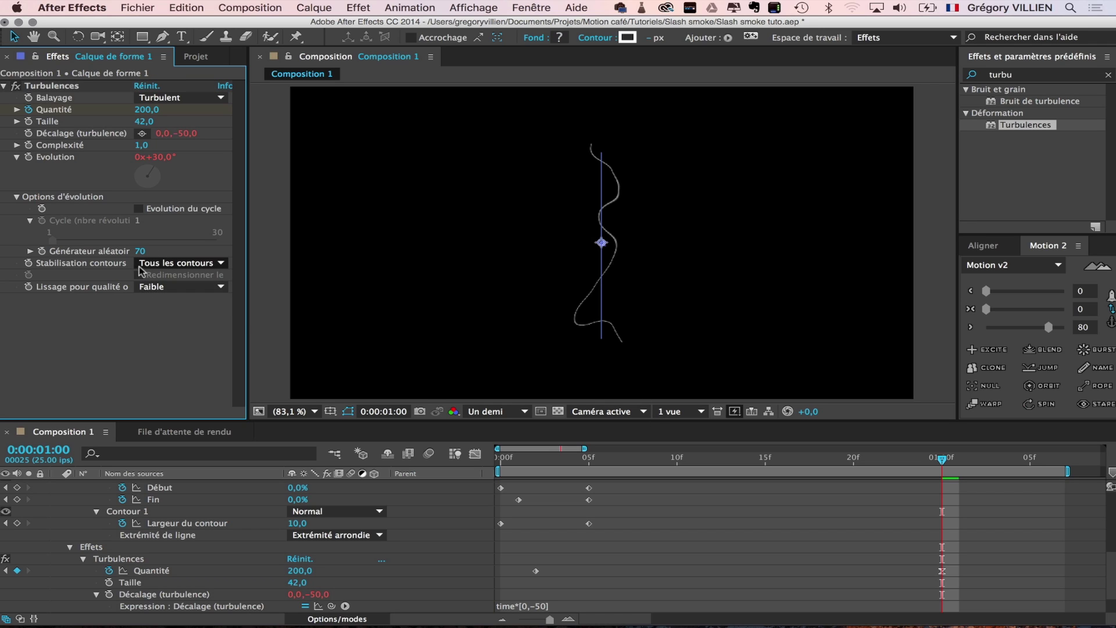
{"action": "left_click", "coordinate": [824, 549]}
{"action": "mouse_move", "coordinate": [721, 459]}
{"action": "left_mouse_down"}
{"action": "mouse_move", "coordinate": [967, 477]}
{"action": "mouse_move", "coordinate": [642, 465]}
{"action": "mouse_move", "coordinate": [656, 476]}
{"action": "left_mouse_up"}
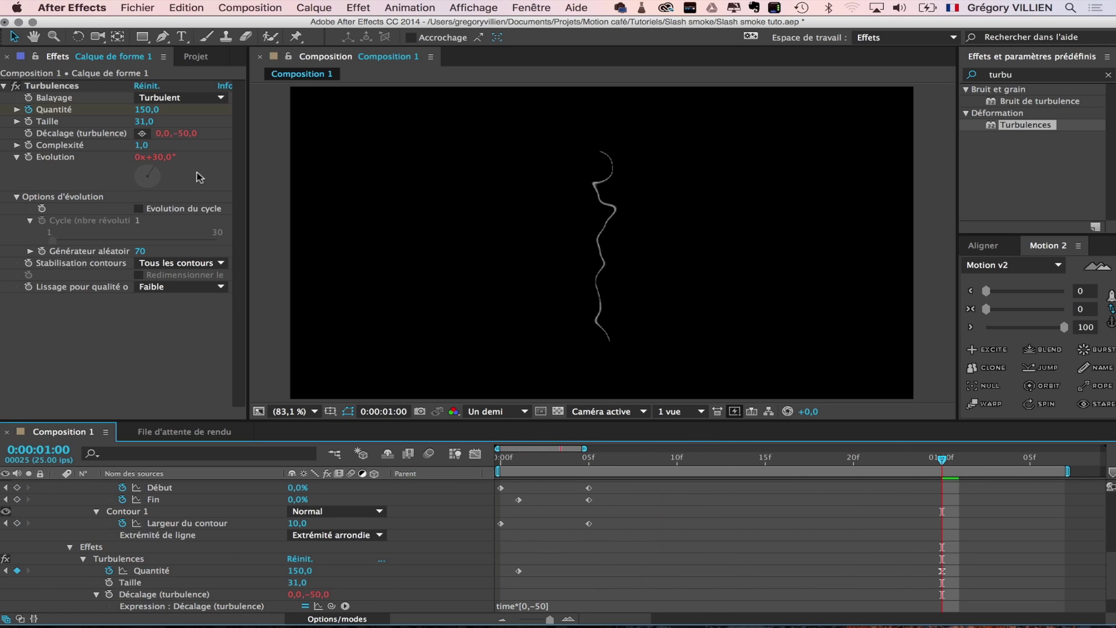
Set the Turbulences Taille to 35 and preview the animation
{"action": "left_click", "coordinate": [146, 121]}
{"action": "type", "text": "35"}
{"action": "key", "text": "Return"}
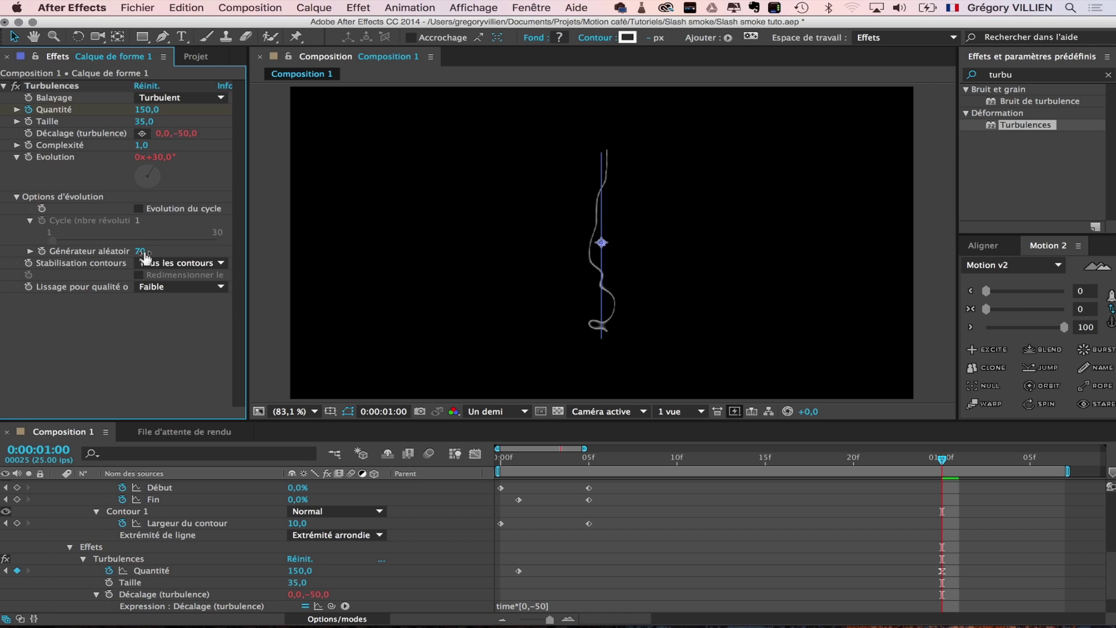
{"action": "left_click", "coordinate": [817, 480]}
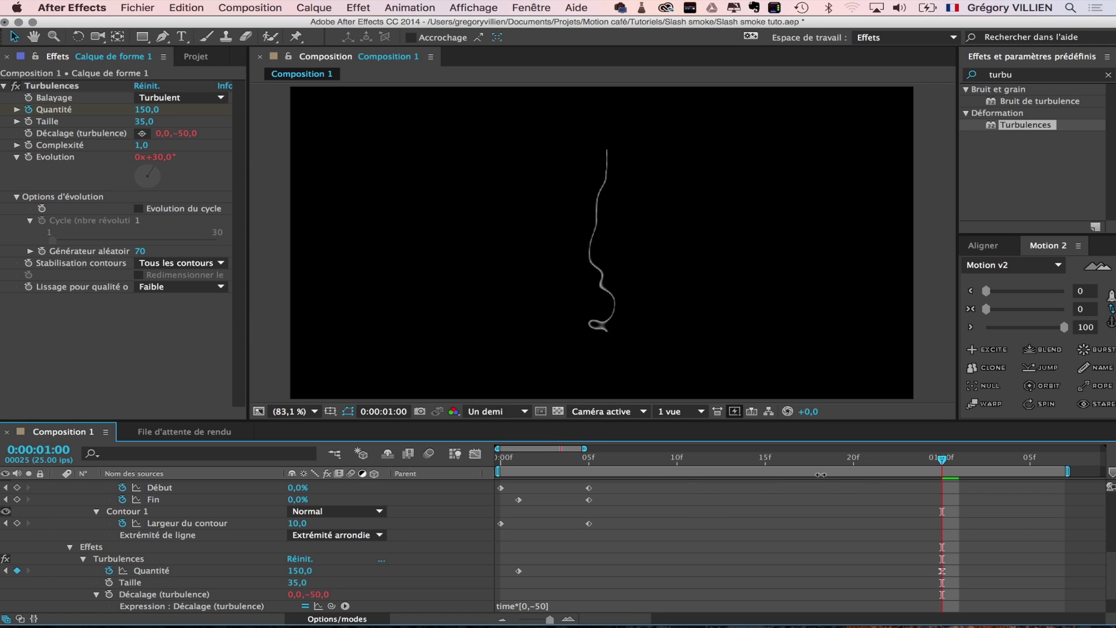
{"action": "key", "text": "space"}
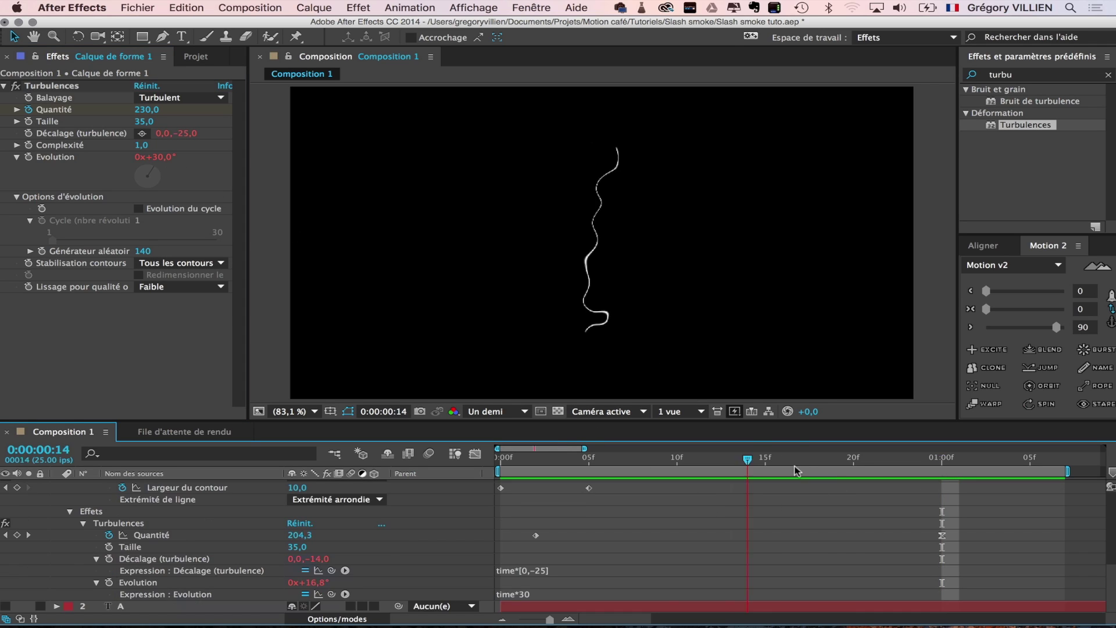
Go to frame 15, search the effects for "carrea" and apply Fondu par carreaux to the shape layer
{"action": "left_click_drag", "start_coordinate": [796, 471], "coordinate": [763, 473]}
{"action": "scroll", "coordinate": [759, 482], "scroll_direction": "up", "scroll_amount": 1}
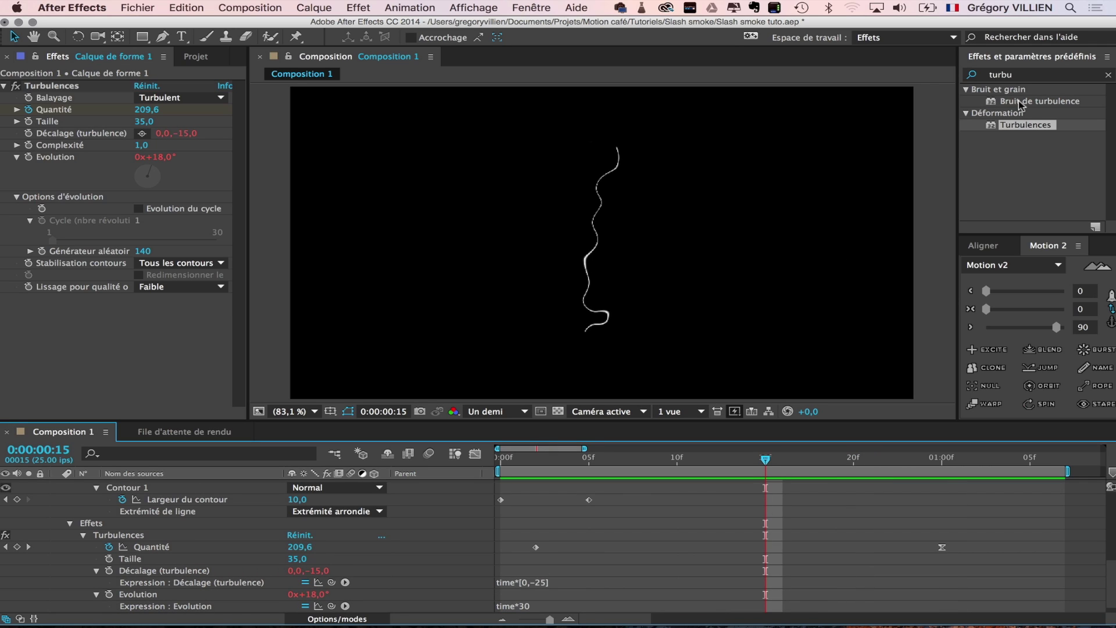
{"action": "left_click", "coordinate": [1024, 74]}
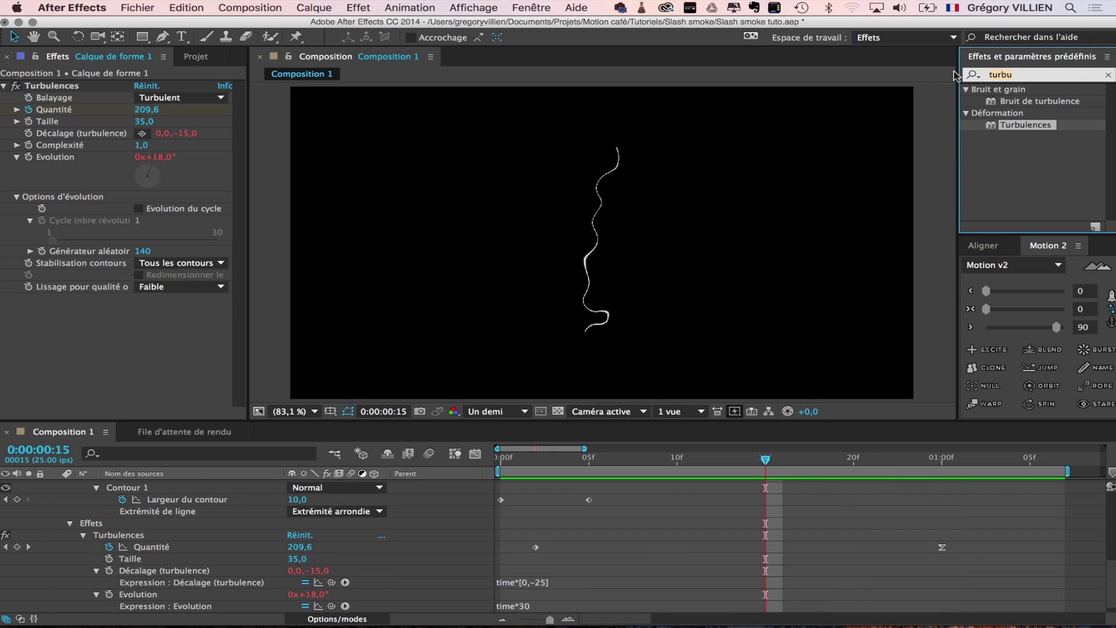
{"action": "type", "text": "carrea"}
{"action": "scroll", "coordinate": [648, 488], "scroll_direction": "up", "scroll_amount": 4}
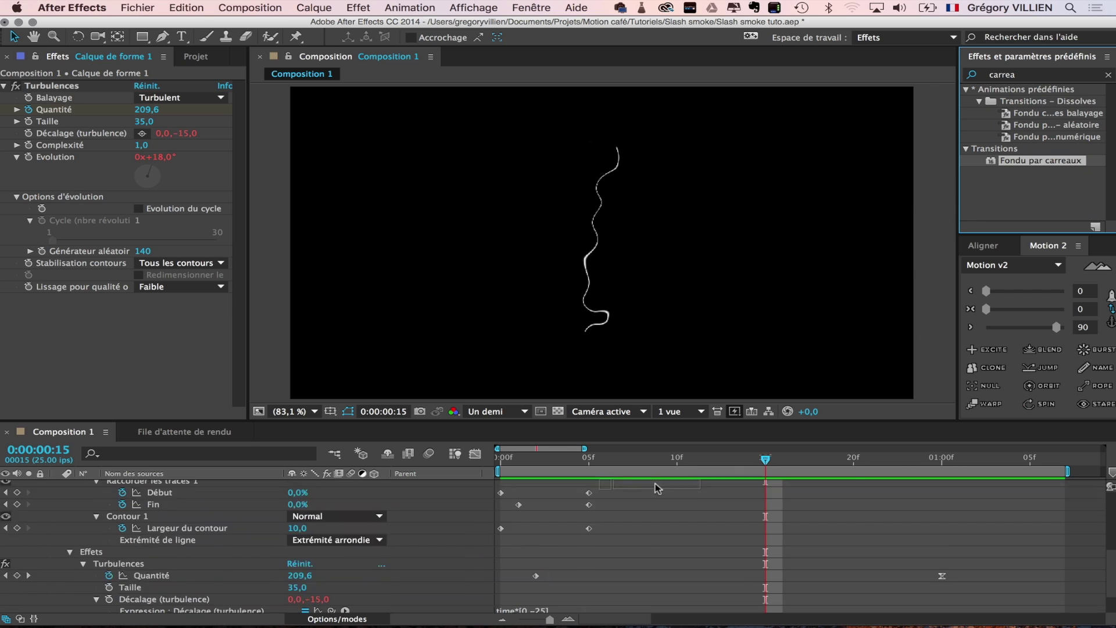
{"action": "left_click_drag", "start_coordinate": [653, 513], "coordinate": [618, 505]}
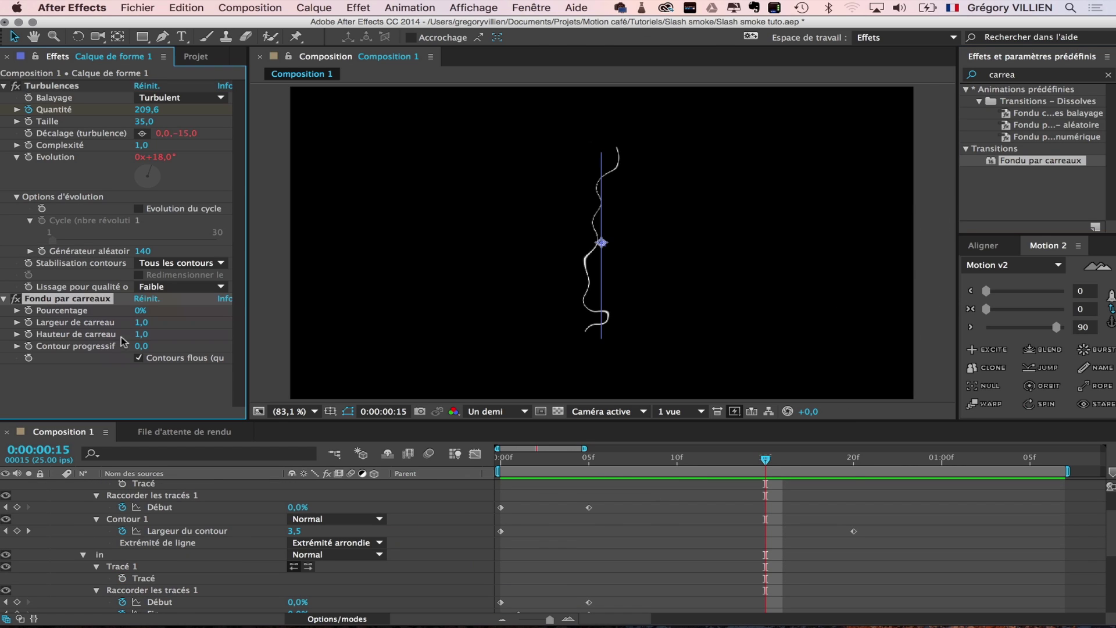
Turn off Contours flous in Fondu par carreaux, view the composition at 200 %, and raise Pourcentage to 84%
{"action": "left_click", "coordinate": [139, 357]}
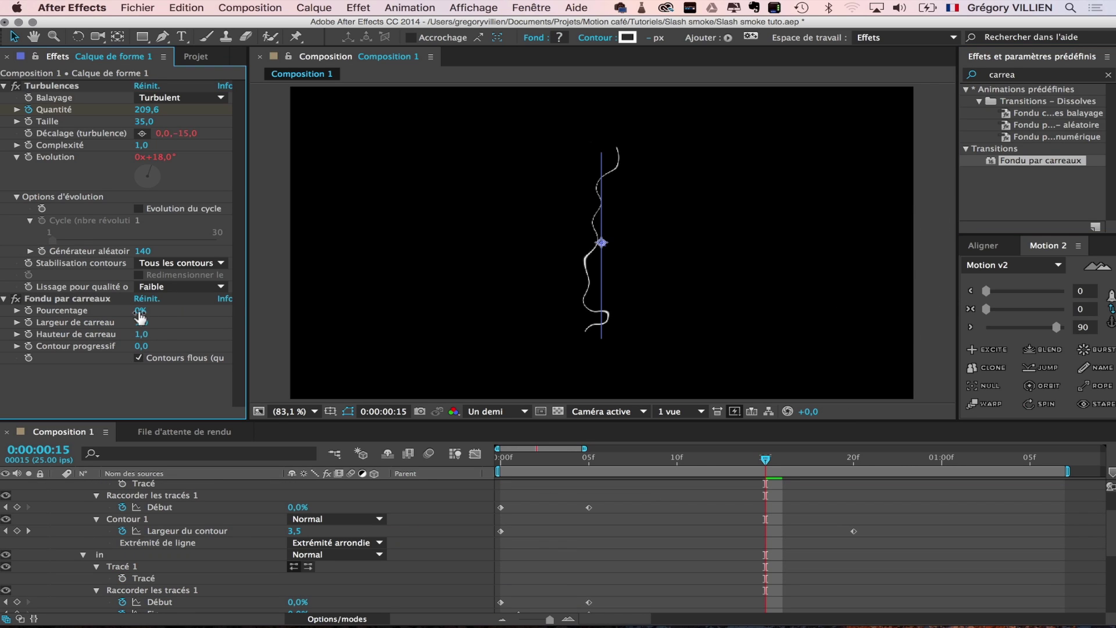
{"action": "mouse_move", "coordinate": [144, 311]}
{"action": "left_mouse_down"}
{"action": "mouse_move", "coordinate": [244, 316]}
{"action": "mouse_move", "coordinate": [195, 318]}
{"action": "mouse_move", "coordinate": [213, 320]}
{"action": "left_mouse_up"}
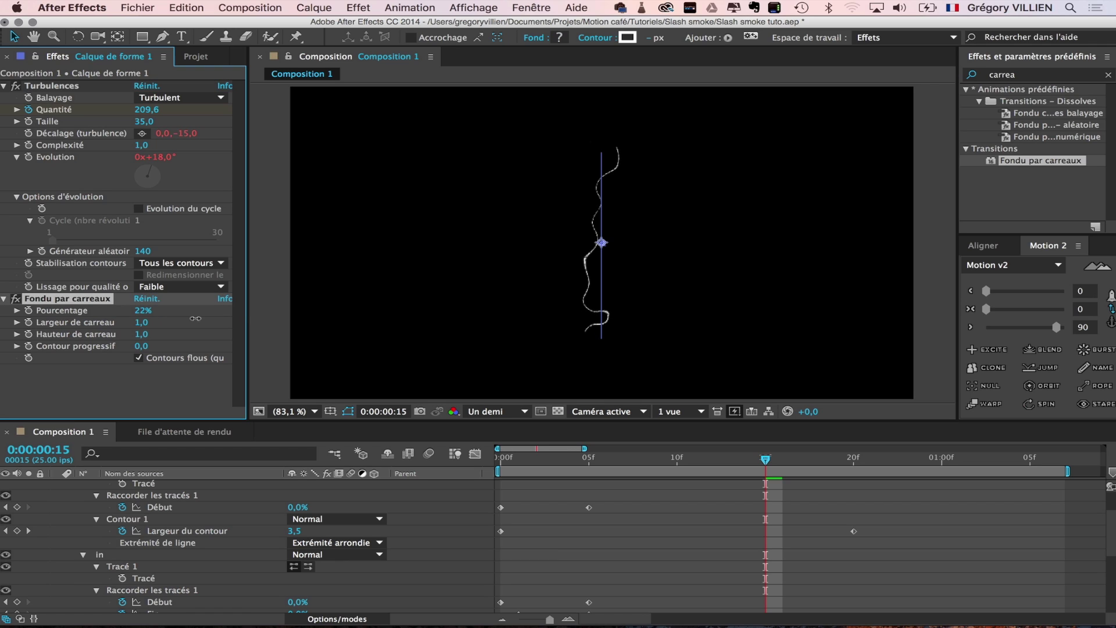
{"action": "left_click", "coordinate": [517, 412]}
{"action": "left_click", "coordinate": [515, 448]}
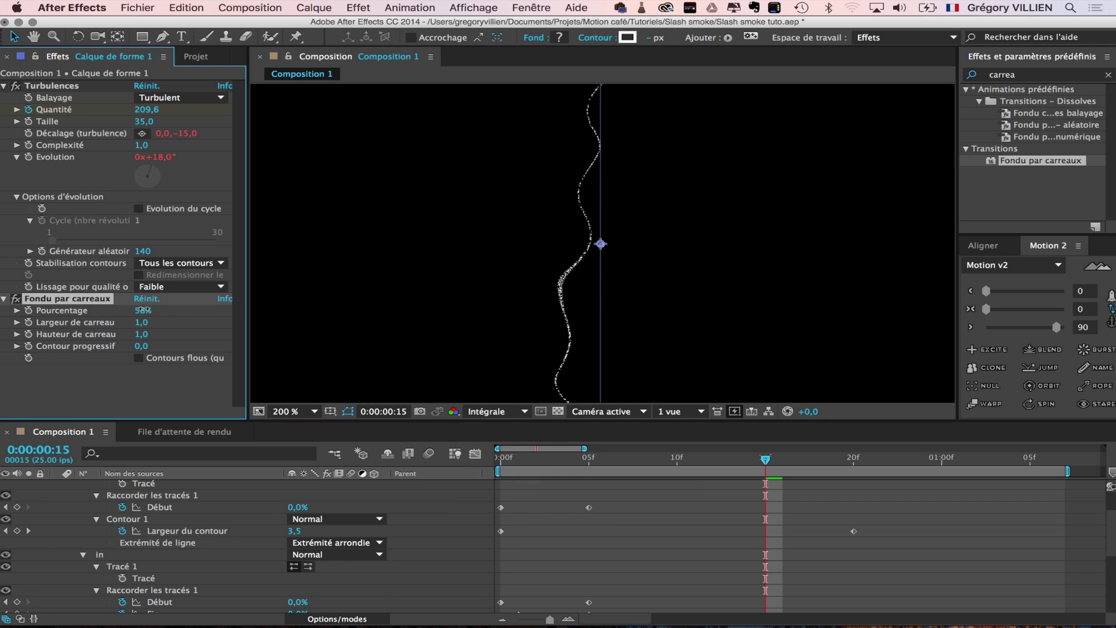
{"action": "left_click_drag", "start_coordinate": [144, 311], "coordinate": [178, 316]}
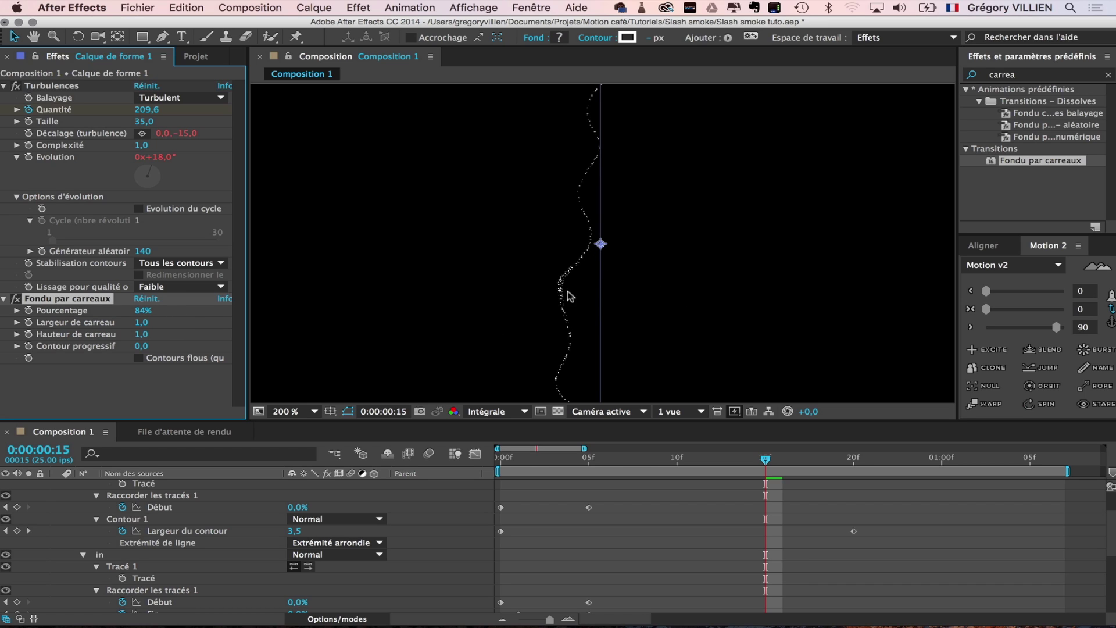
{"action": "left_click", "coordinate": [186, 324]}
Set Largeur de carreau and Hauteur de carreau to 40 and vary Pourcentage to test the dissolve
{"action": "left_click_drag", "start_coordinate": [144, 324], "coordinate": [173, 323]}
{"action": "key", "text": "Tab"}
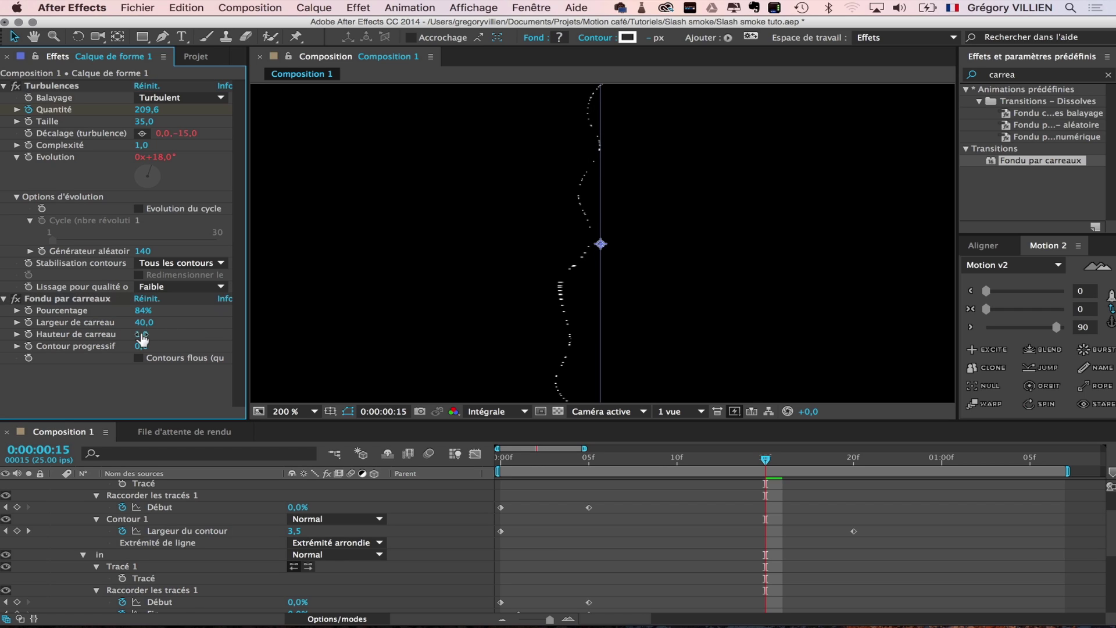
{"action": "type", "text": "40"}
{"action": "key", "text": "Return"}
{"action": "mouse_move", "coordinate": [142, 311]}
{"action": "left_mouse_down"}
{"action": "mouse_move", "coordinate": [103, 323]}
{"action": "mouse_move", "coordinate": [144, 322]}
{"action": "mouse_move", "coordinate": [119, 325]}
{"action": "mouse_move", "coordinate": [142, 333]}
{"action": "mouse_move", "coordinate": [97, 337]}
{"action": "mouse_move", "coordinate": [154, 336]}
{"action": "mouse_move", "coordinate": [122, 343]}
{"action": "mouse_move", "coordinate": [182, 351]}
{"action": "left_mouse_up"}
{"action": "left_click_drag", "start_coordinate": [140, 312], "coordinate": [169, 313]}
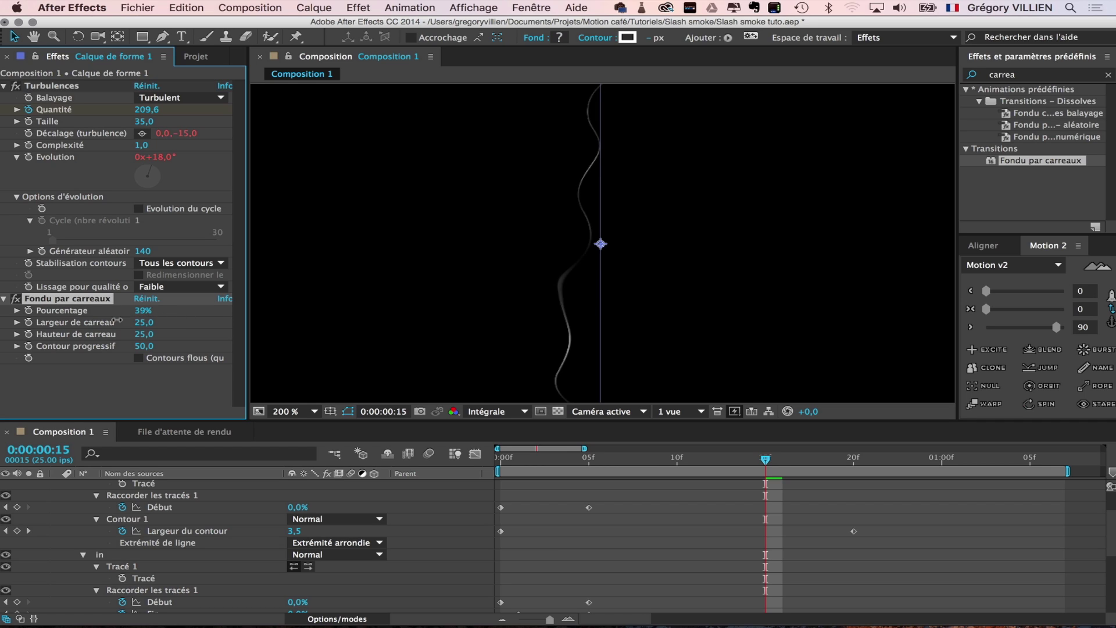
Set the Fondu par carreaux Pourcentage to 0%, keyframe it at frame 15, and show only the layer's keyframed properties
{"action": "left_click_drag", "start_coordinate": [116, 319], "coordinate": [92, 321]}
{"action": "left_click", "coordinate": [28, 310]}
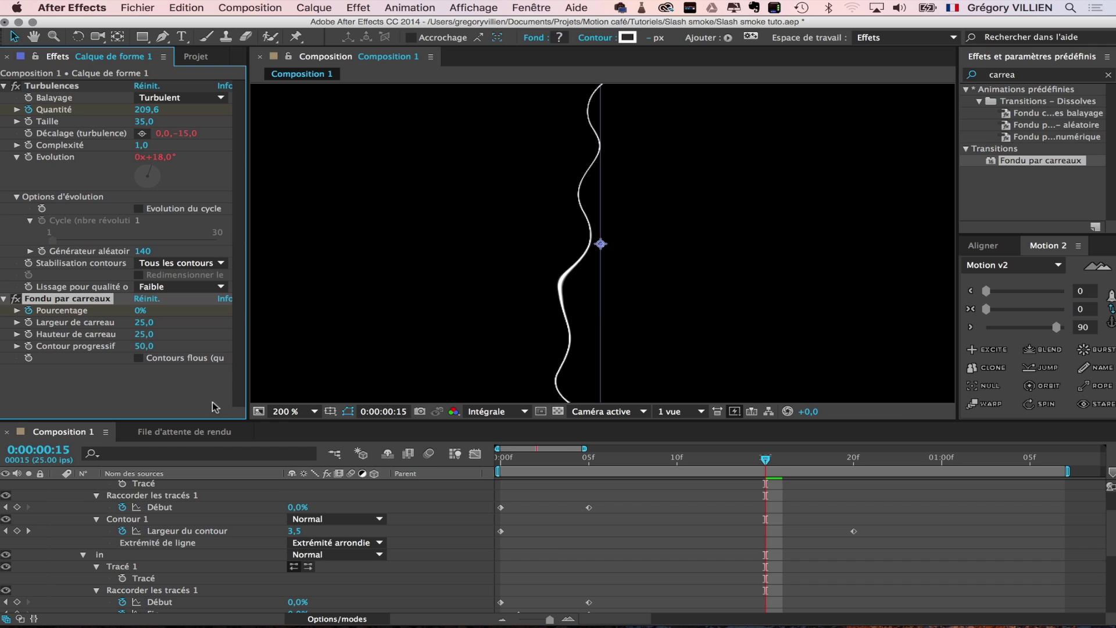
{"action": "key", "text": "u"}
{"action": "key", "text": "u"}
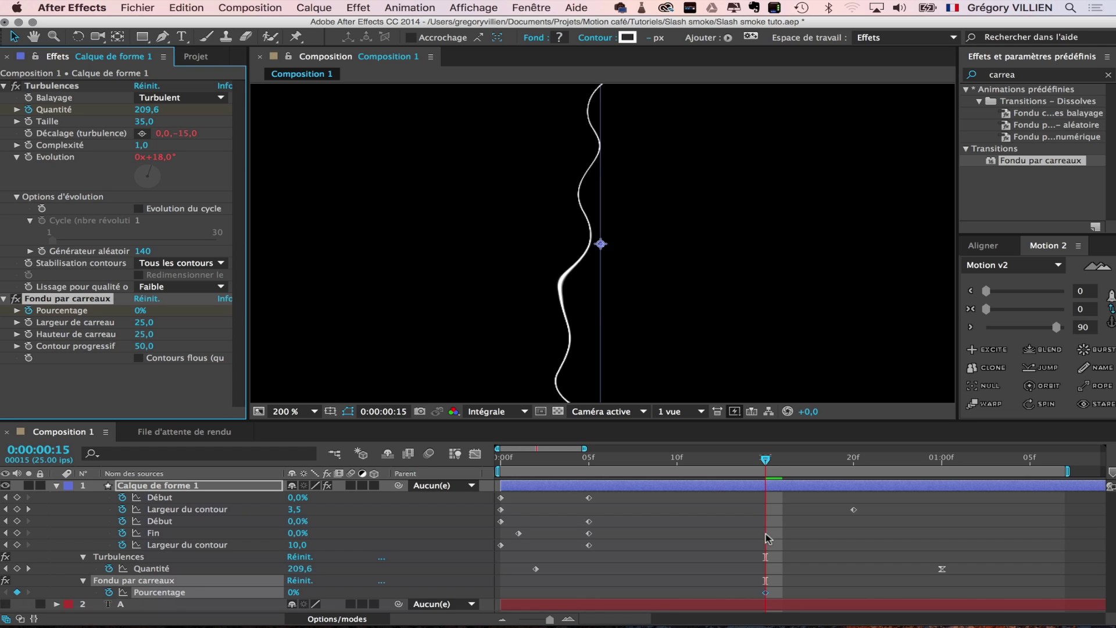
Move the 0% Pourcentage keyframe to frame 7 and set Pourcentage to 100% at frame 15
{"action": "left_click_drag", "start_coordinate": [766, 593], "coordinate": [625, 593]}
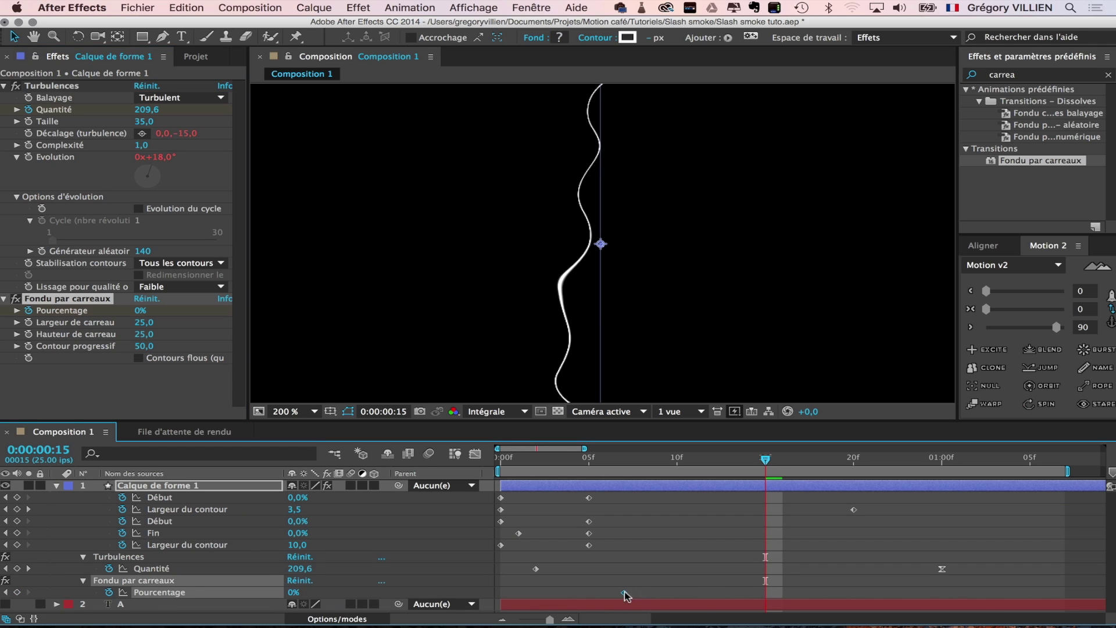
{"action": "left_click", "coordinate": [294, 592]}
{"action": "type", "text": "100"}
{"action": "key", "text": "Return"}
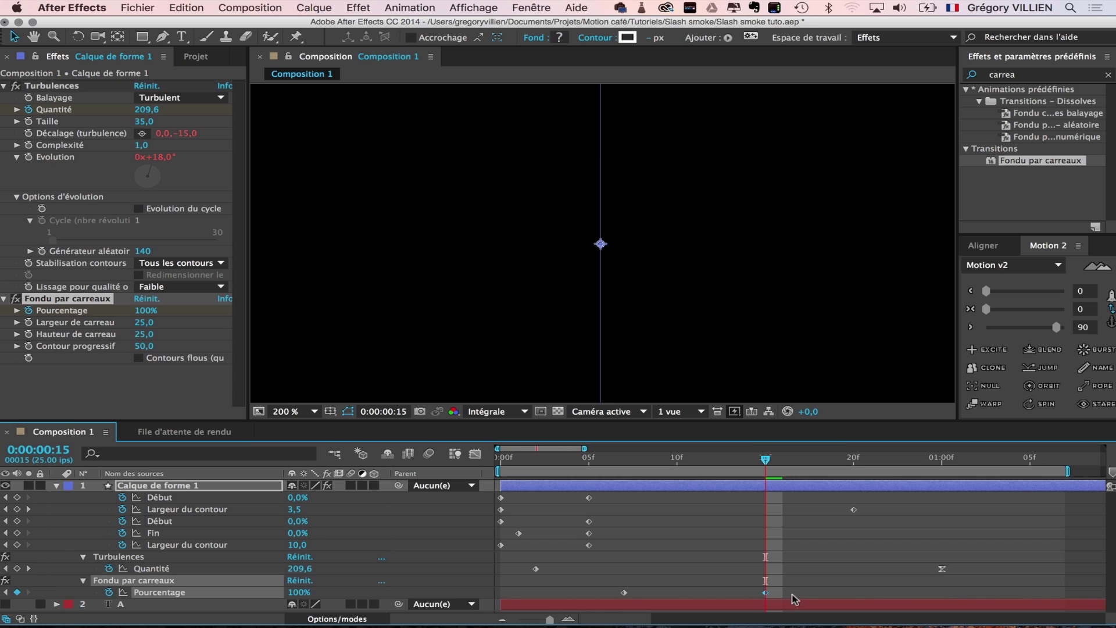
Move the 100% Pourcentage keyframe to 0:00:01:20, collapse the layer's properties, and make the A text layer visible
{"action": "left_click_drag", "start_coordinate": [766, 593], "coordinate": [977, 598]}
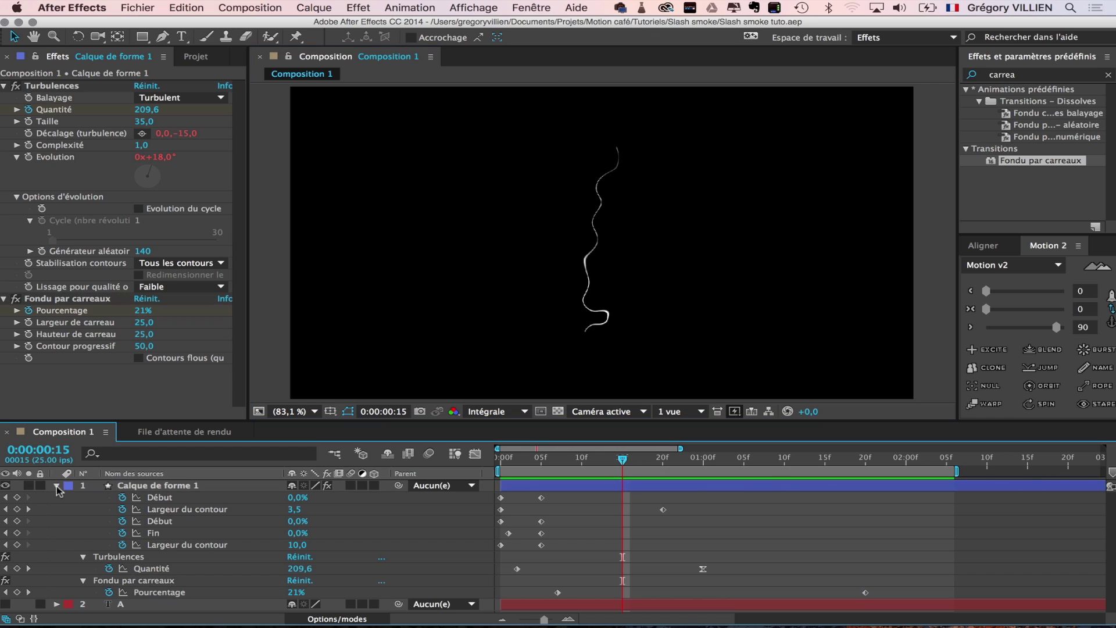
{"action": "left_click", "coordinate": [56, 486]}
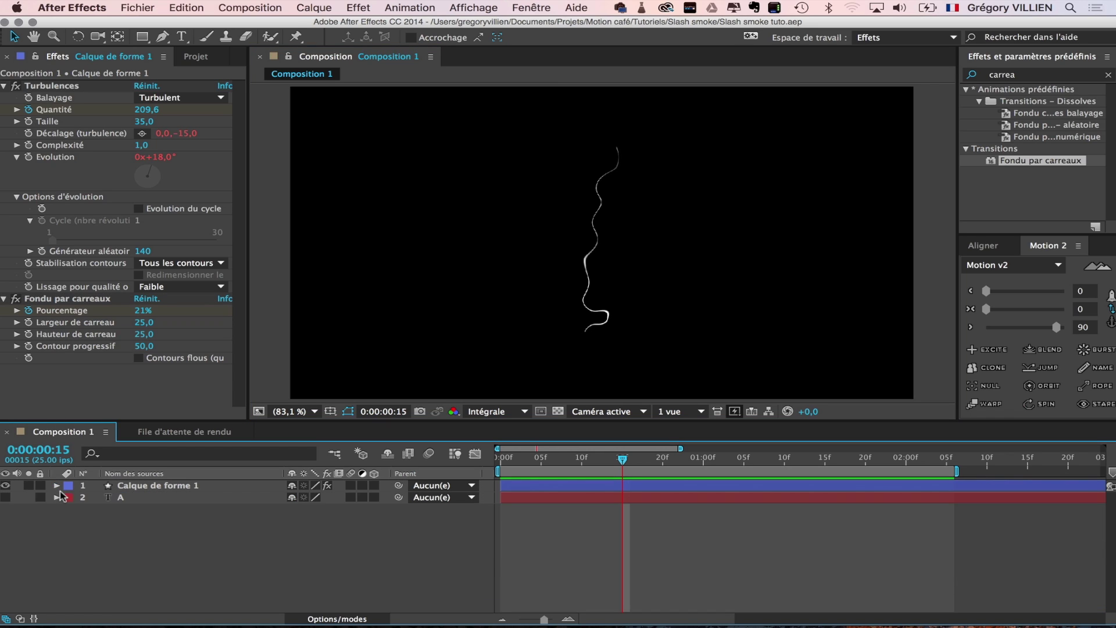
{"action": "left_click", "coordinate": [5, 498]}
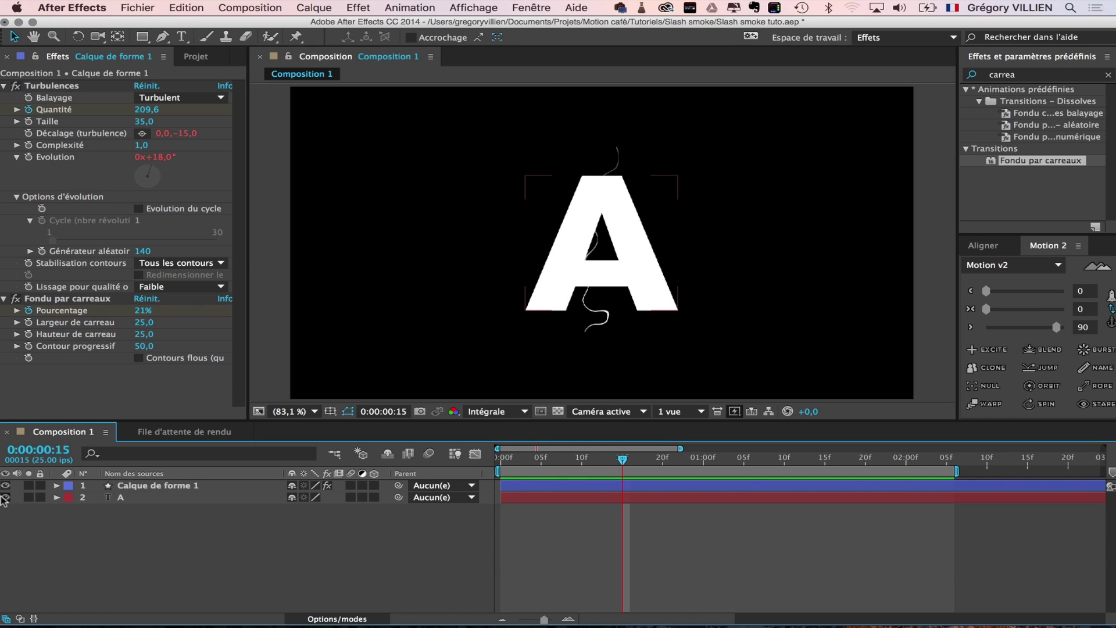
Expand the contents of Calque de forme 1 to reveal the Tracé properties of the out and in groups
{"action": "left_click", "coordinate": [172, 485]}
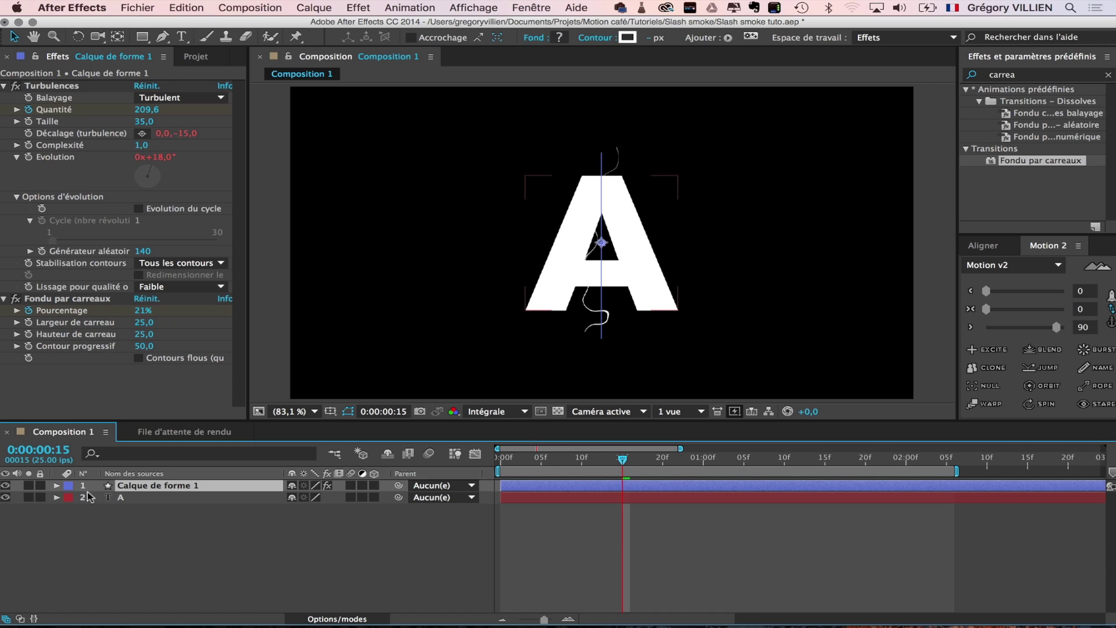
{"action": "left_click", "coordinate": [132, 497]}
{"action": "left_click", "coordinate": [131, 487]}
{"action": "left_click", "coordinate": [55, 488]}
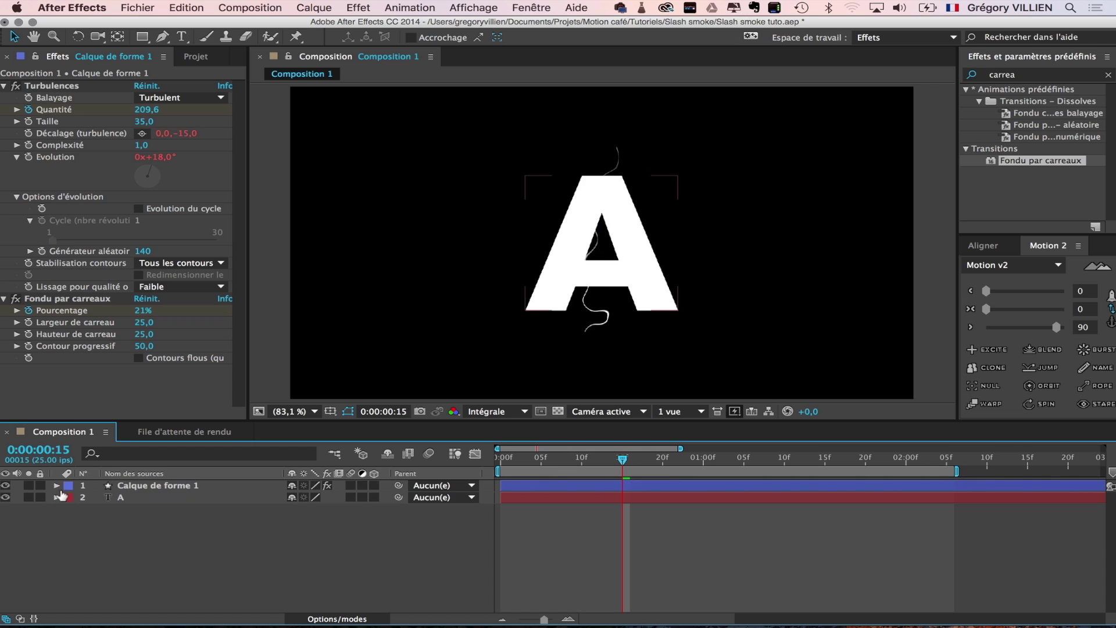
{"action": "left_click", "coordinate": [56, 486]}
{"action": "left_click", "coordinate": [97, 592]}
{"action": "left_click", "coordinate": [97, 533]}
{"action": "left_click", "coordinate": [97, 522]}
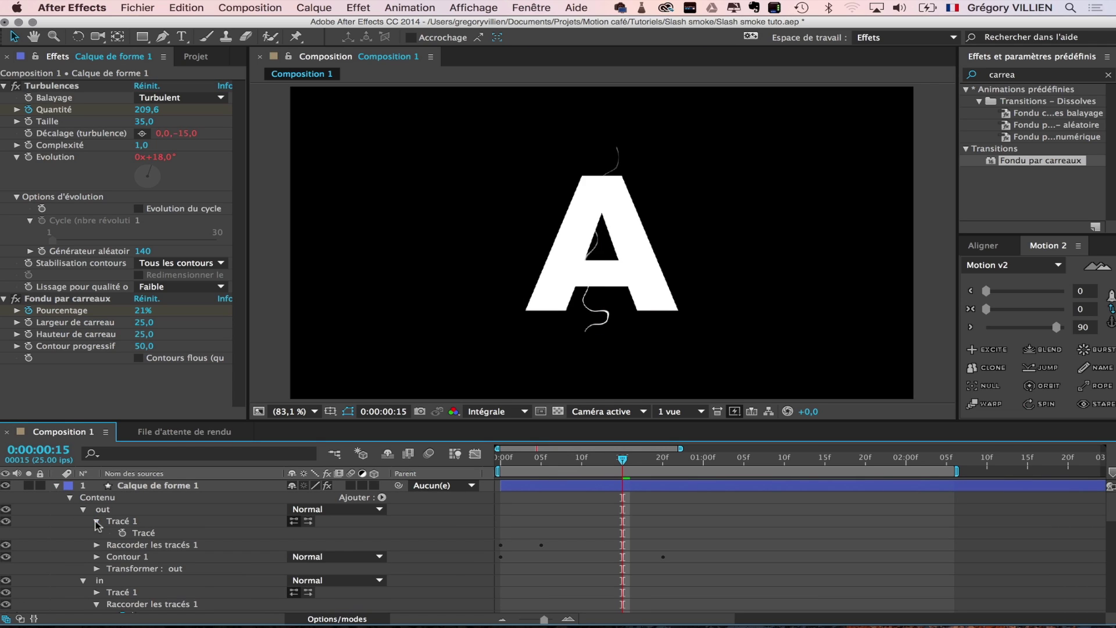
{"action": "scroll", "coordinate": [94, 541], "scroll_direction": "down", "scroll_amount": 3}
{"action": "left_click", "coordinate": [97, 568]}
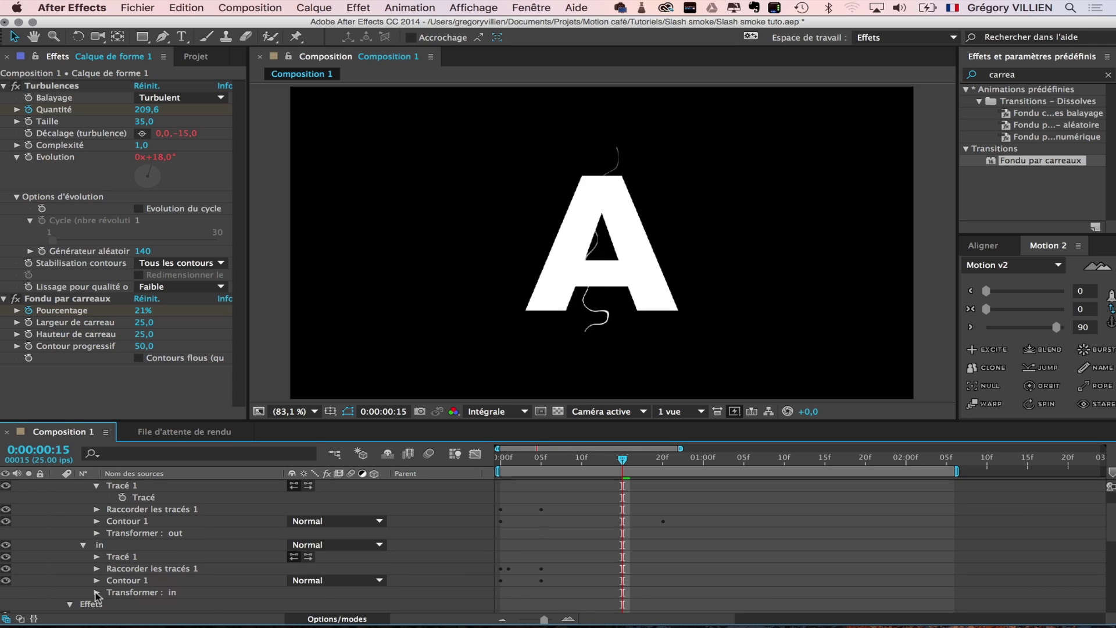
{"action": "left_click", "coordinate": [97, 556]}
{"action": "left_click", "coordinate": [138, 568]}
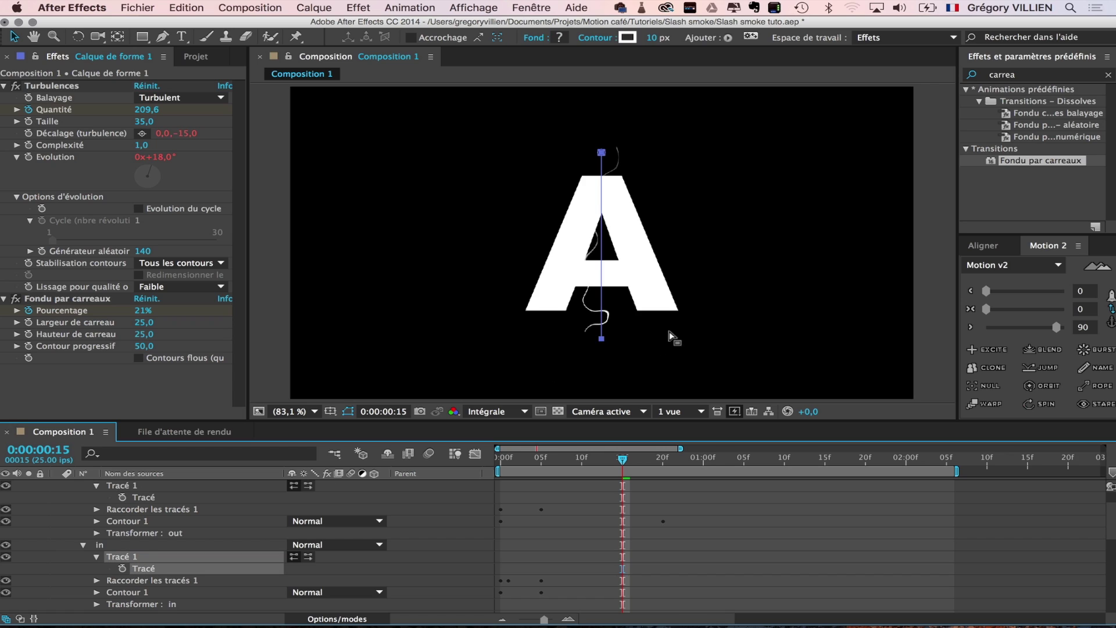
Move both endpoints of the in group's Tracé 1 onto the ends of the A's slanted left edge
{"action": "left_click", "coordinate": [101, 545]}
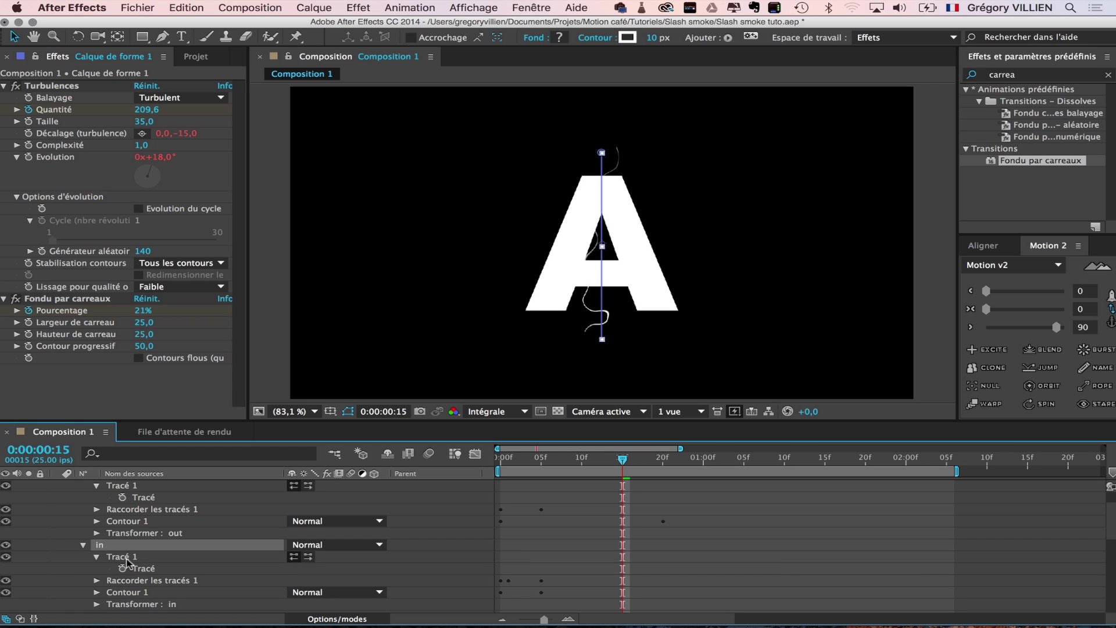
{"action": "left_click", "coordinate": [120, 557]}
{"action": "left_click_drag", "start_coordinate": [602, 339], "coordinate": [526, 312]}
{"action": "left_click_drag", "start_coordinate": [602, 153], "coordinate": [583, 172]}
{"action": "scroll", "coordinate": [583, 172], "scroll_direction": "up", "scroll_amount": 5}
{"action": "scroll", "coordinate": [578, 187], "scroll_direction": "down", "scroll_amount": 3}
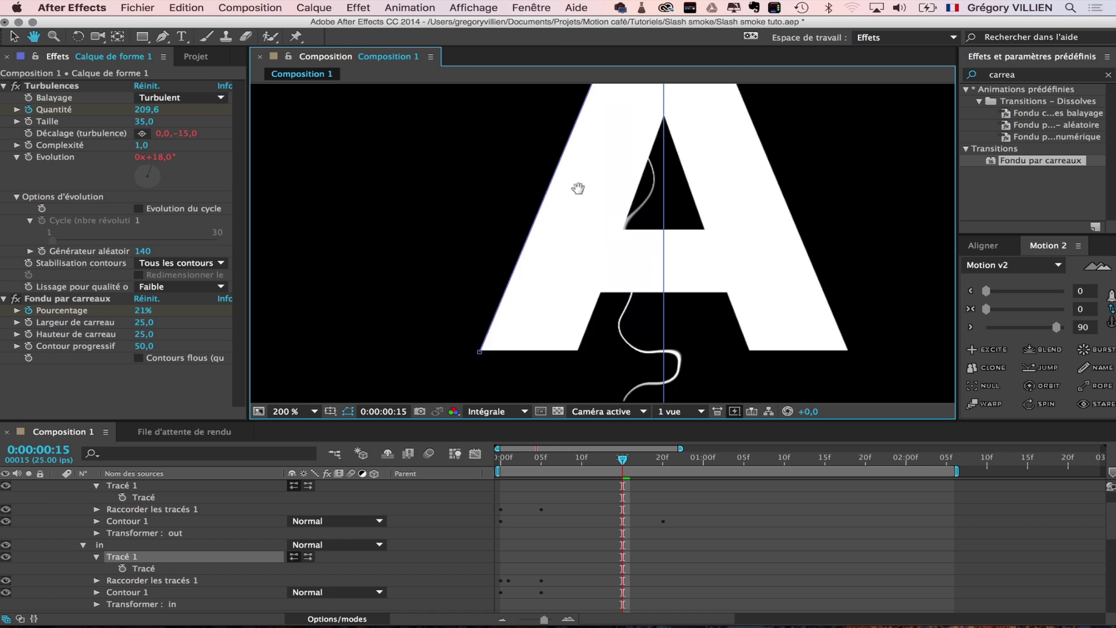
{"action": "scroll", "coordinate": [582, 192], "scroll_direction": "up", "scroll_amount": 2}
{"action": "scroll", "coordinate": [611, 249], "scroll_direction": "down", "scroll_amount": 5}
{"action": "left_click_drag", "start_coordinate": [634, 265], "coordinate": [634, 267]}
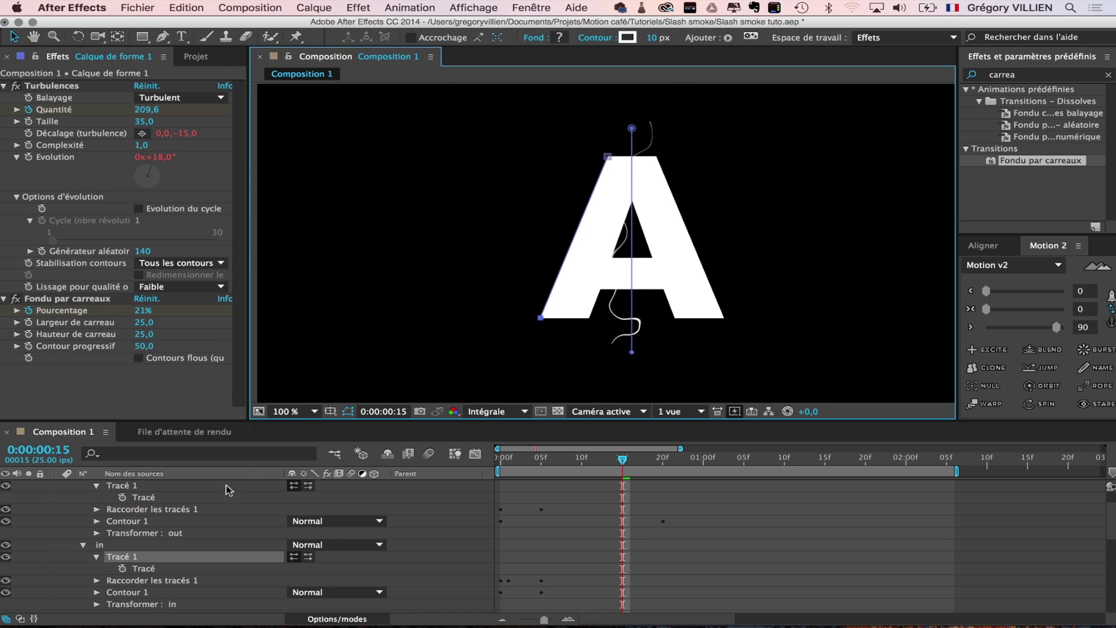
Copy the in group's Tracé onto the out group's Tracé, and collapse Contenu and Effets
{"action": "left_click", "coordinate": [158, 570]}
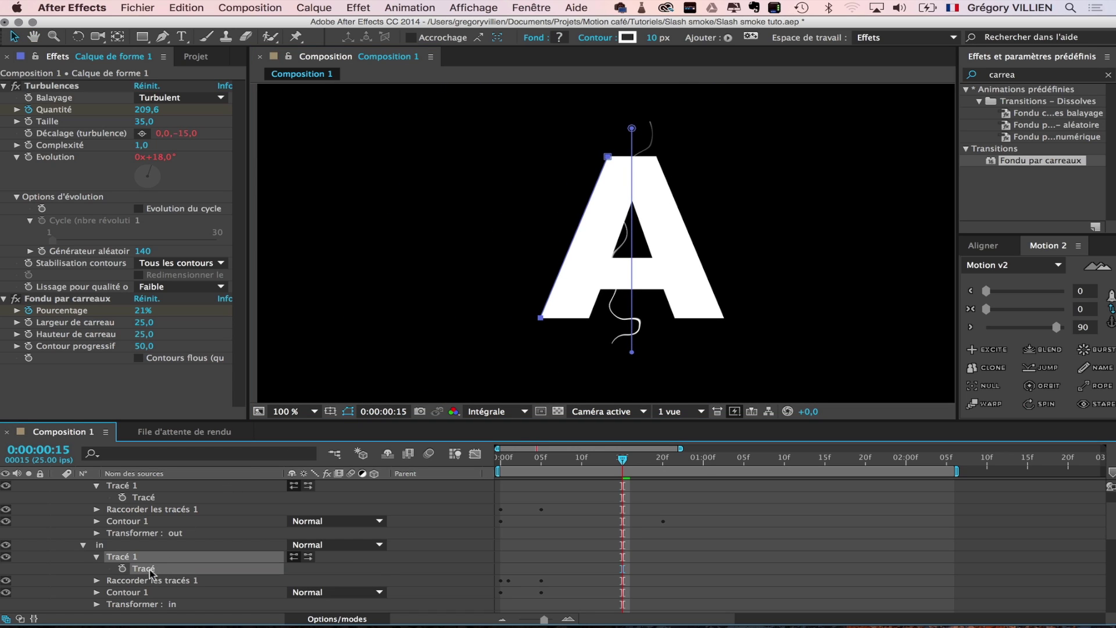
{"action": "scroll", "coordinate": [157, 567], "scroll_direction": "up", "scroll_amount": 2}
{"action": "left_click", "coordinate": [146, 525]}
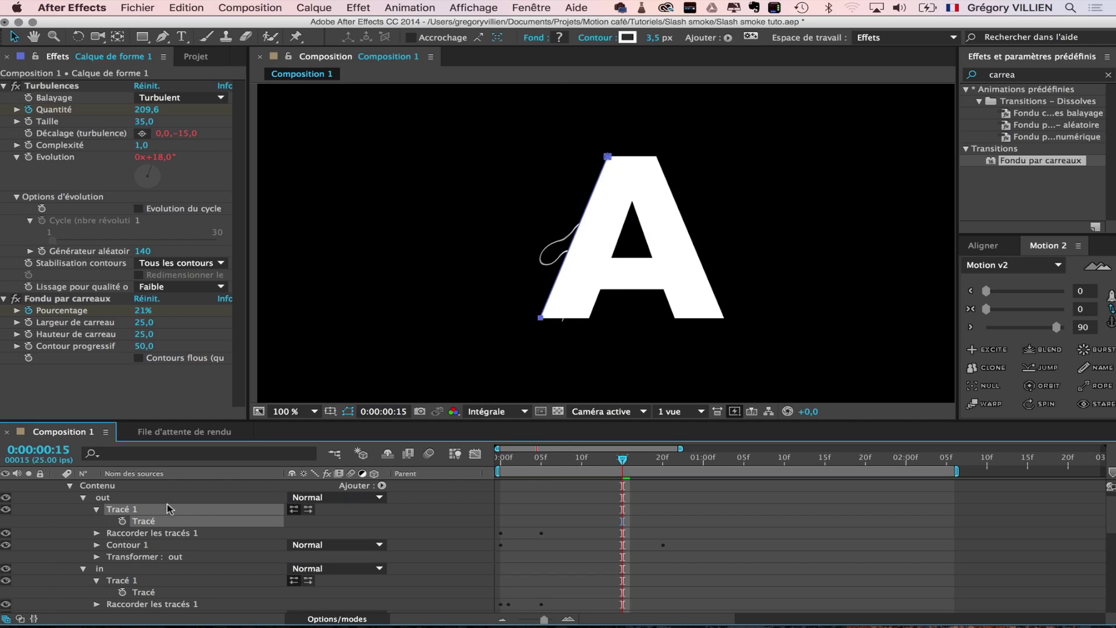
{"action": "left_click", "coordinate": [83, 498]}
{"action": "left_click", "coordinate": [69, 489]}
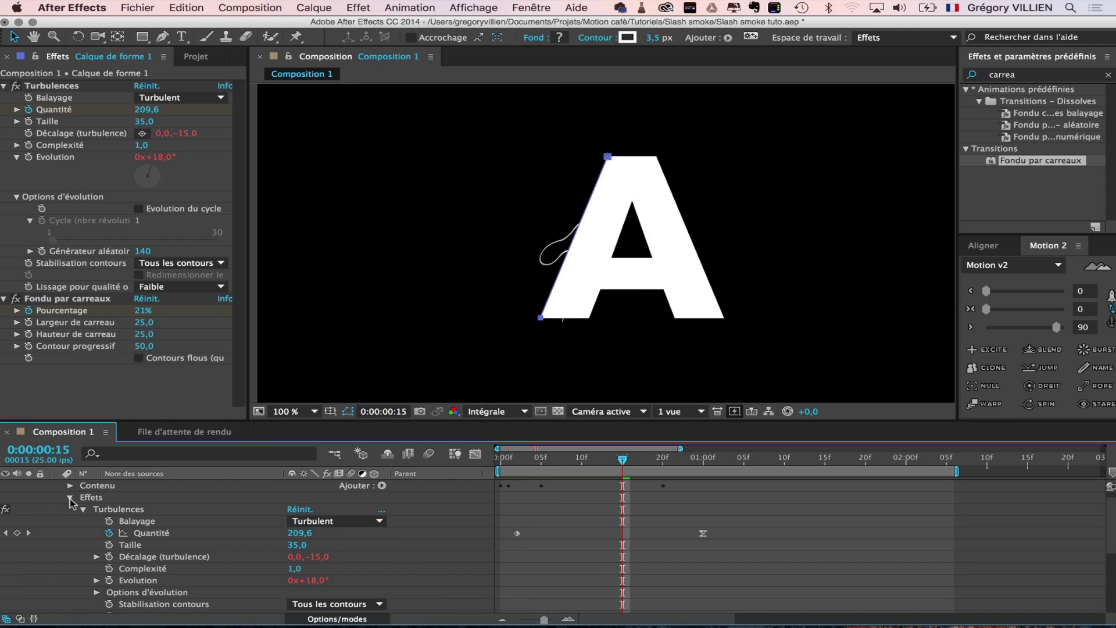
{"action": "left_click", "coordinate": [70, 498]}
{"action": "left_click", "coordinate": [210, 508]}
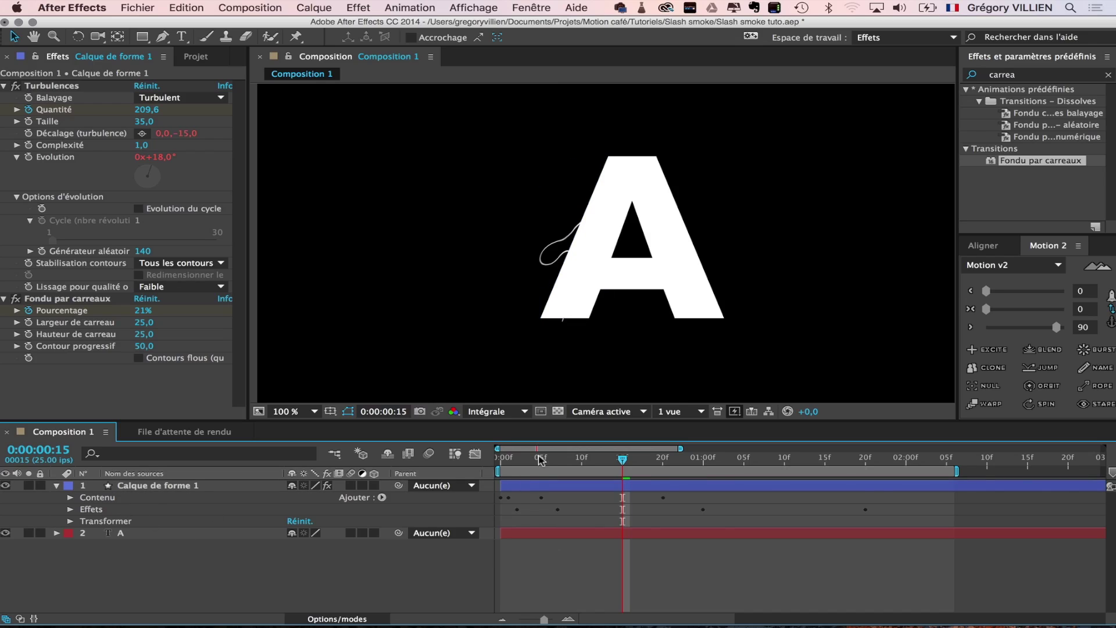
Lower the A text layer's Opacité to 21%
{"action": "left_click", "coordinate": [190, 534]}
{"action": "key", "text": "t"}
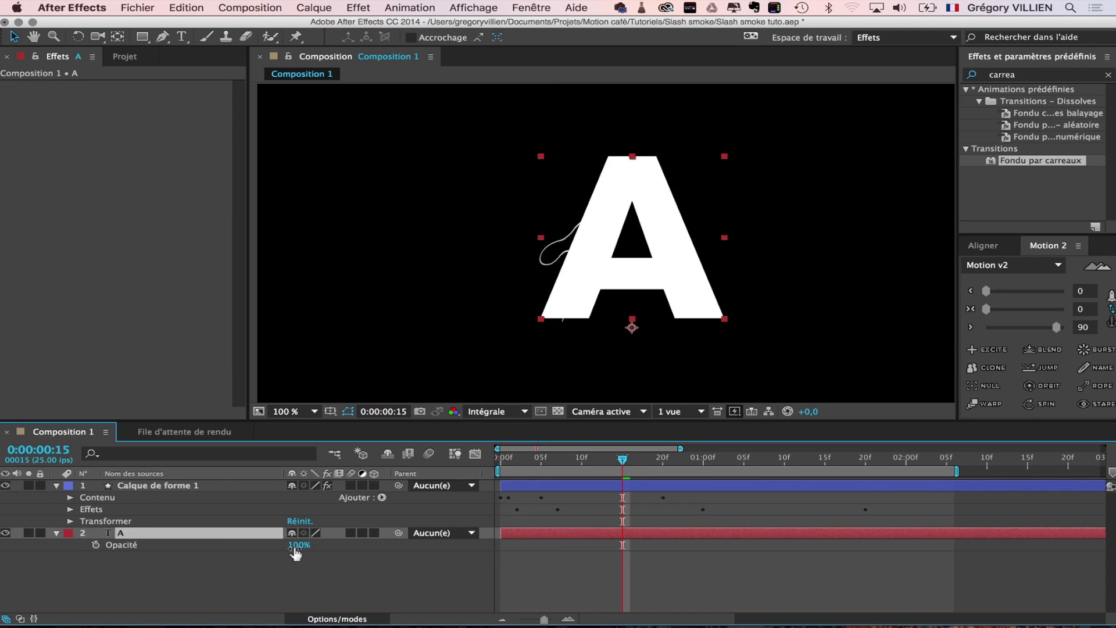
{"action": "left_click_drag", "start_coordinate": [295, 547], "coordinate": [239, 553]}
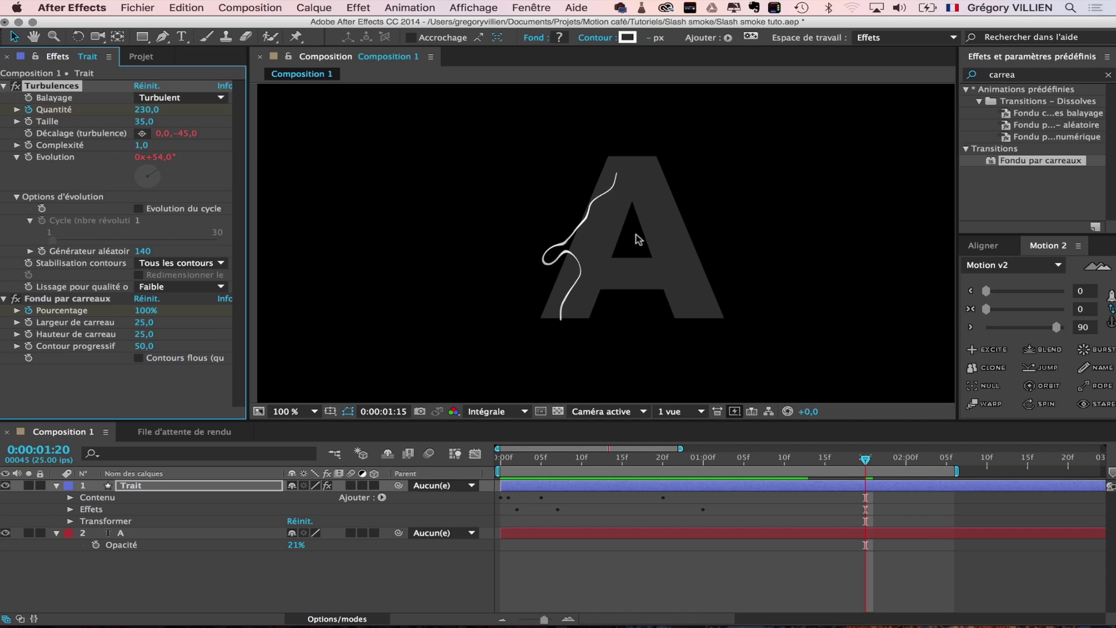
Set the Turbulences random seed on the Trait layer to 180 and preview the slash along the A's edge
{"action": "key", "text": "space"}
{"action": "mouse_move", "coordinate": [641, 458]}
{"action": "left_mouse_down"}
{"action": "mouse_move", "coordinate": [719, 463]}
{"action": "mouse_move", "coordinate": [632, 472]}
{"action": "left_mouse_up"}
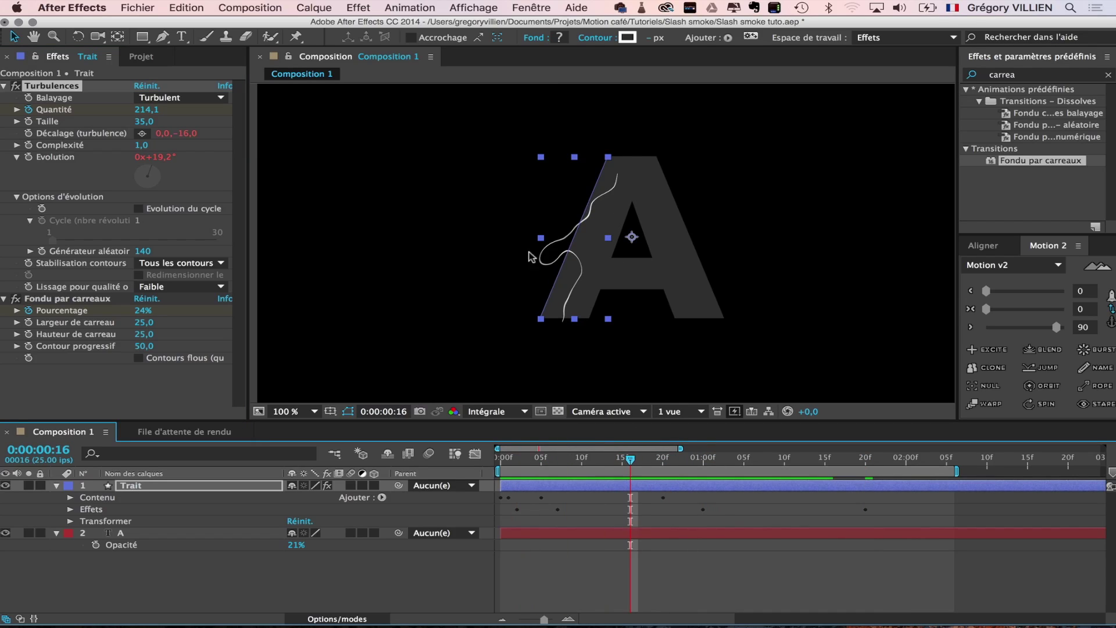
{"action": "left_click", "coordinate": [144, 252]}
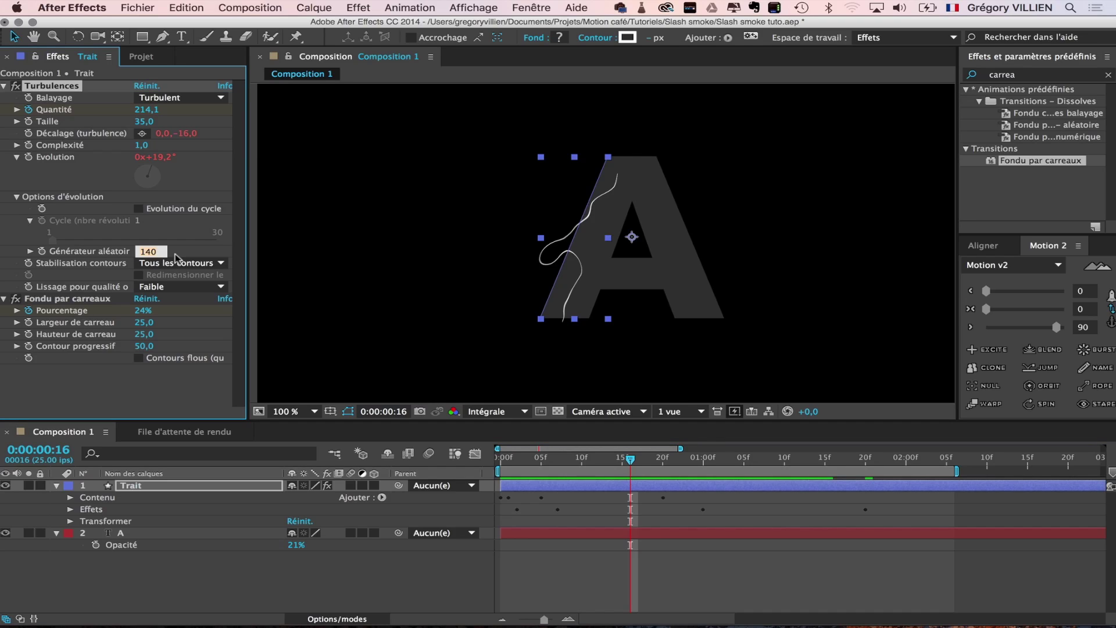
{"action": "type", "text": "180"}
{"action": "key", "text": "Return"}
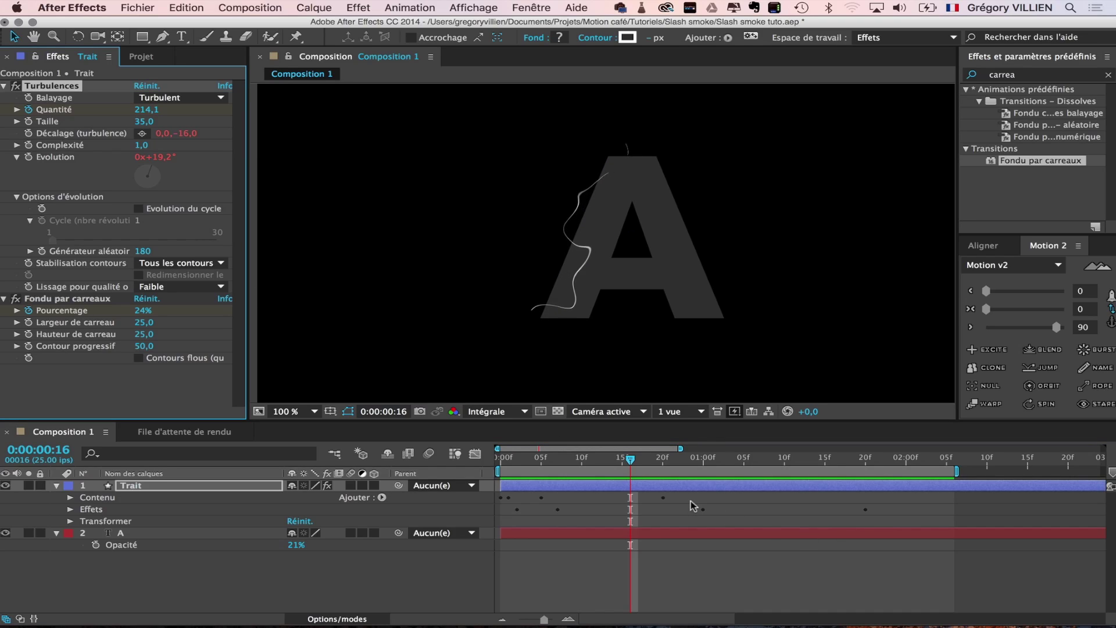
{"action": "key", "text": "space"}
{"action": "mouse_move", "coordinate": [642, 459]}
{"action": "left_mouse_down"}
{"action": "mouse_move", "coordinate": [753, 469]}
{"action": "mouse_move", "coordinate": [508, 460]}
{"action": "mouse_move", "coordinate": [814, 468]}
{"action": "mouse_move", "coordinate": [569, 479]}
{"action": "left_mouse_up"}
{"action": "left_click", "coordinate": [736, 459]}
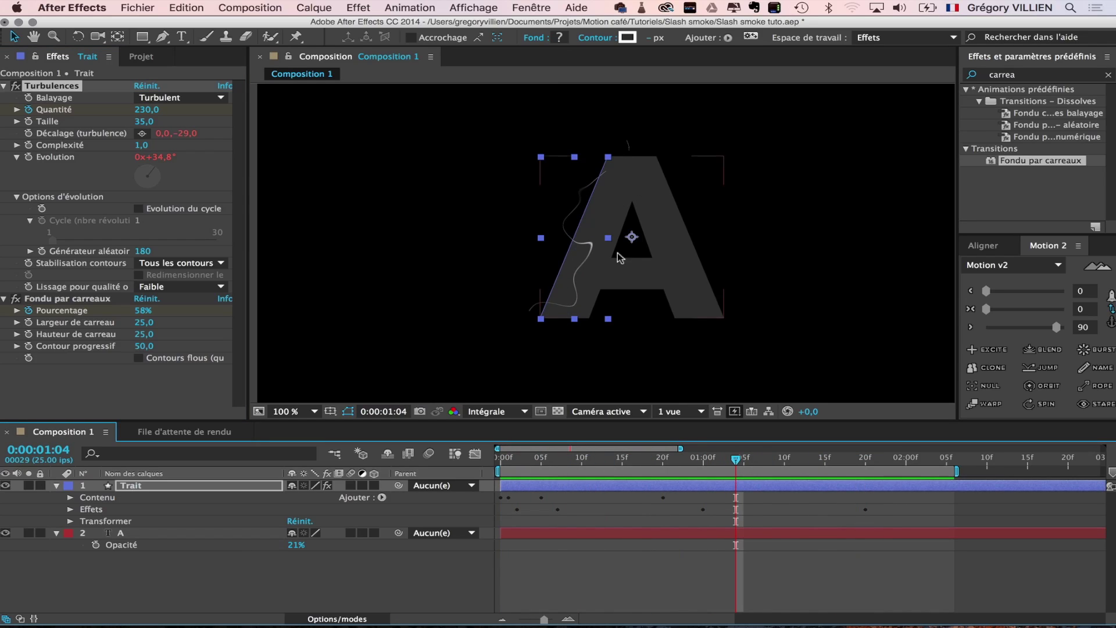
{"action": "left_click", "coordinate": [784, 546]}
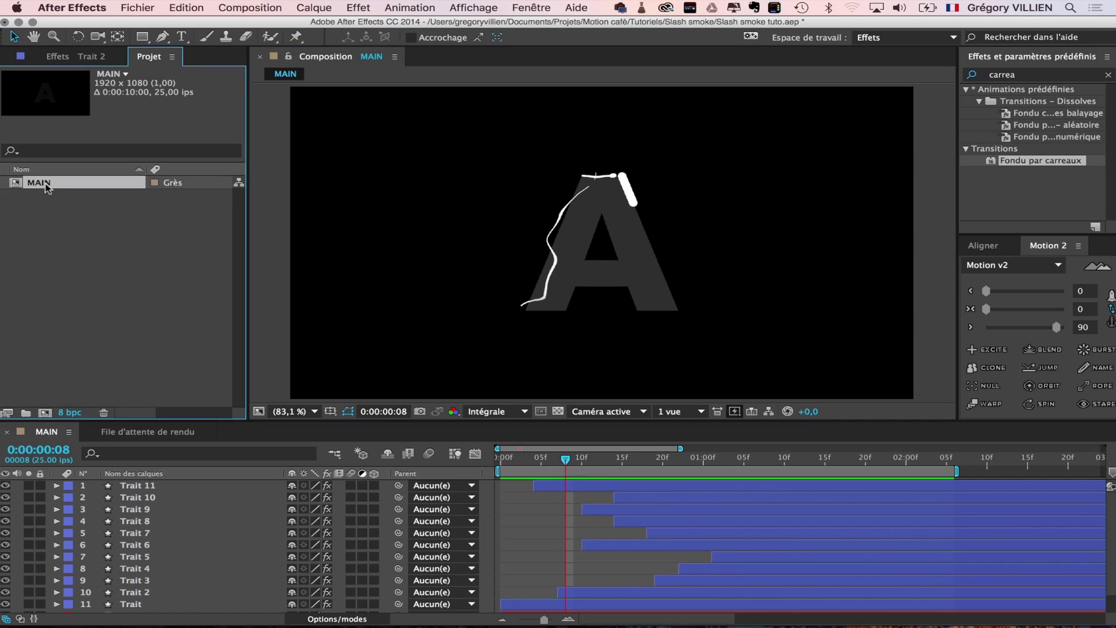
Duplicate the MAIN composition, rename the copy CONTOURS, and open it with a taller timeline area
{"action": "key", "text": "super+d"}
{"action": "key", "text": "Return"}
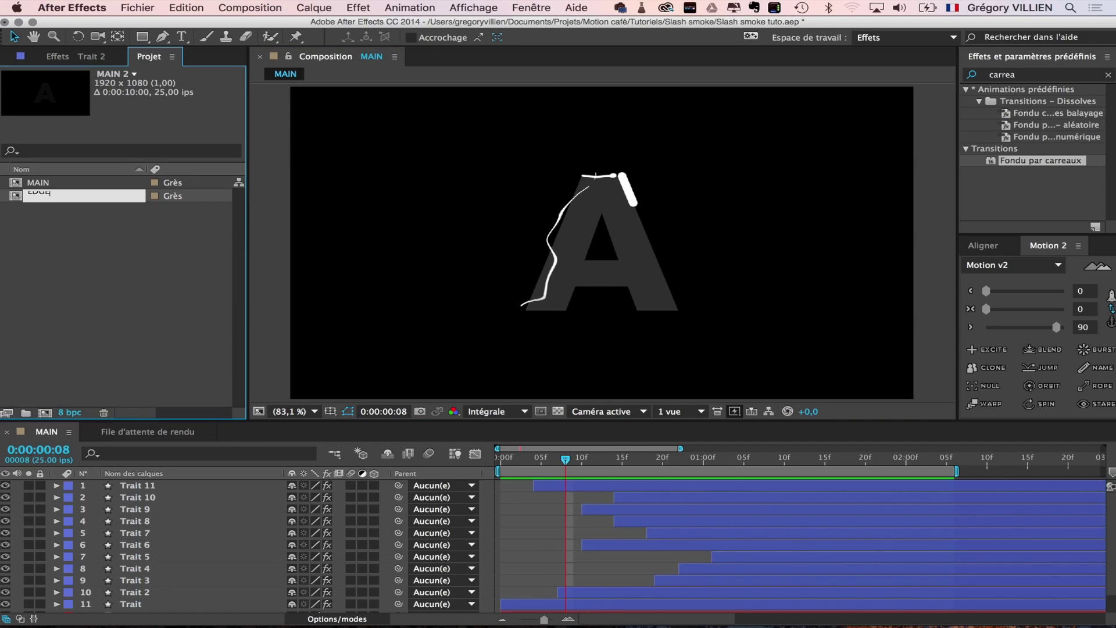
{"action": "type", "text": "EDGE"}
{"action": "key", "text": "Return"}
{"action": "key", "text": "Return"}
{"action": "type", "text": "CONTOURS"}
{"action": "key", "text": "Return"}
{"action": "left_click_drag", "start_coordinate": [354, 417], "coordinate": [360, 366]}
Solo the Trait layer in CONTOURS and delete its Turbulences and Fondu par carreaux effects
{"action": "left_click", "coordinate": [150, 549]}
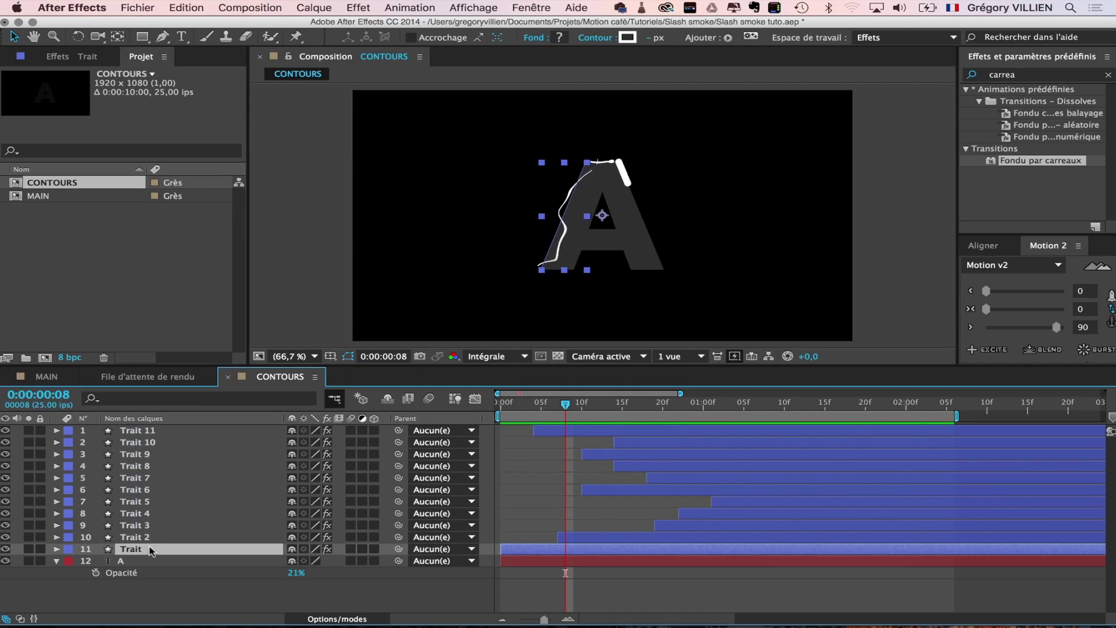
{"action": "left_click", "coordinate": [29, 548]}
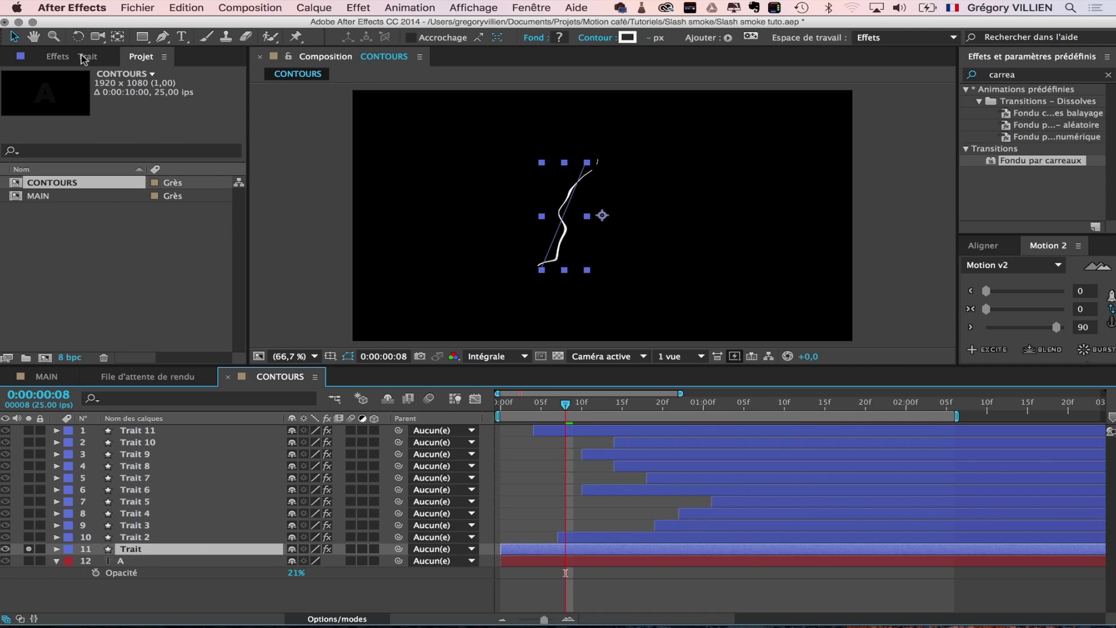
{"action": "left_click", "coordinate": [83, 57]}
{"action": "left_click", "coordinate": [63, 86]}
{"action": "left_click", "coordinate": [74, 244], "text": "shift"}
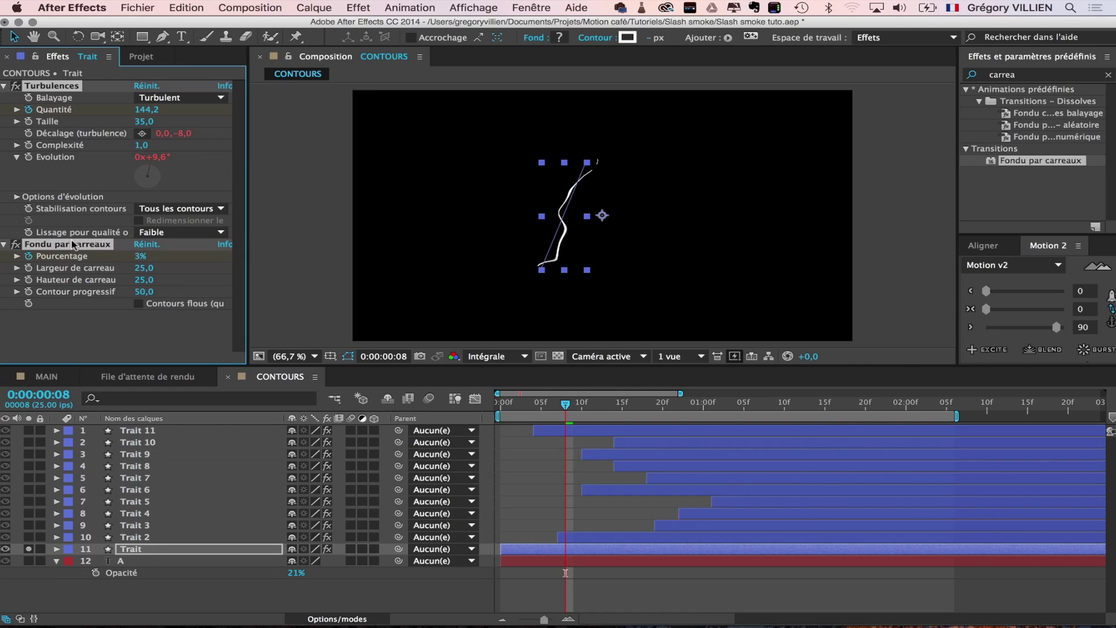
{"action": "key", "text": "Delete"}
Delete the in group from the Trait layer's contents
{"action": "left_click", "coordinate": [56, 549]}
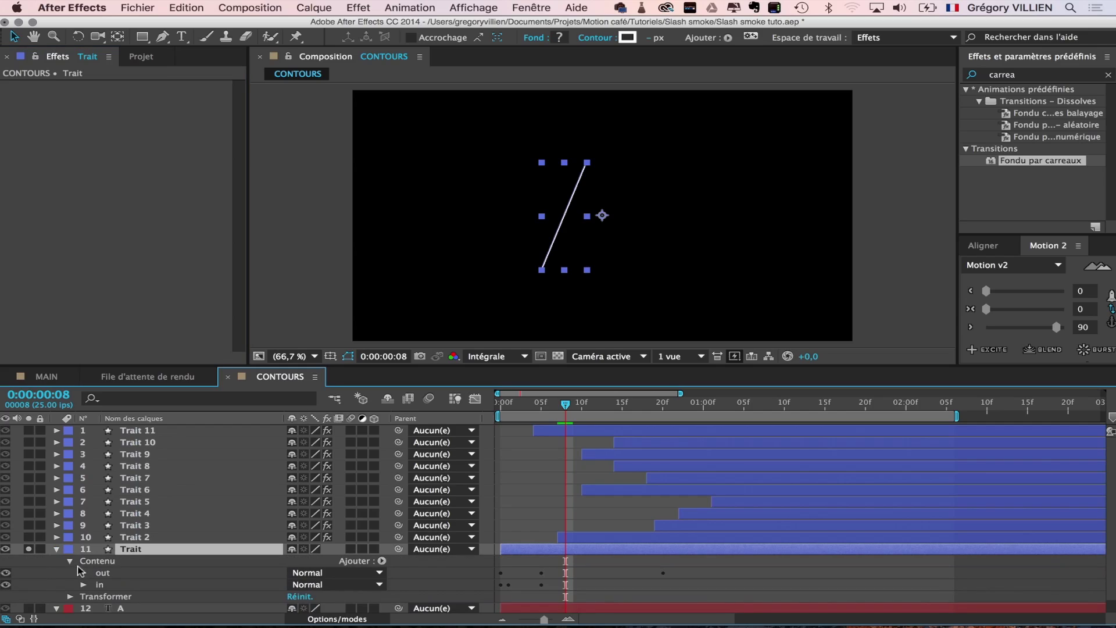
{"action": "left_click", "coordinate": [100, 585]}
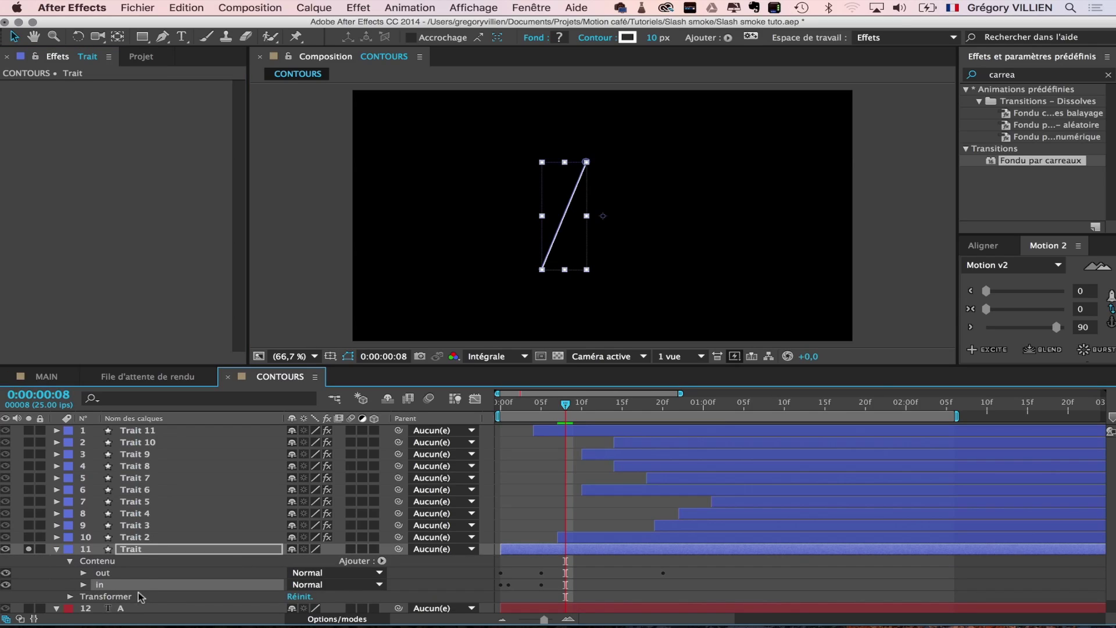
{"action": "key", "text": "Delete"}
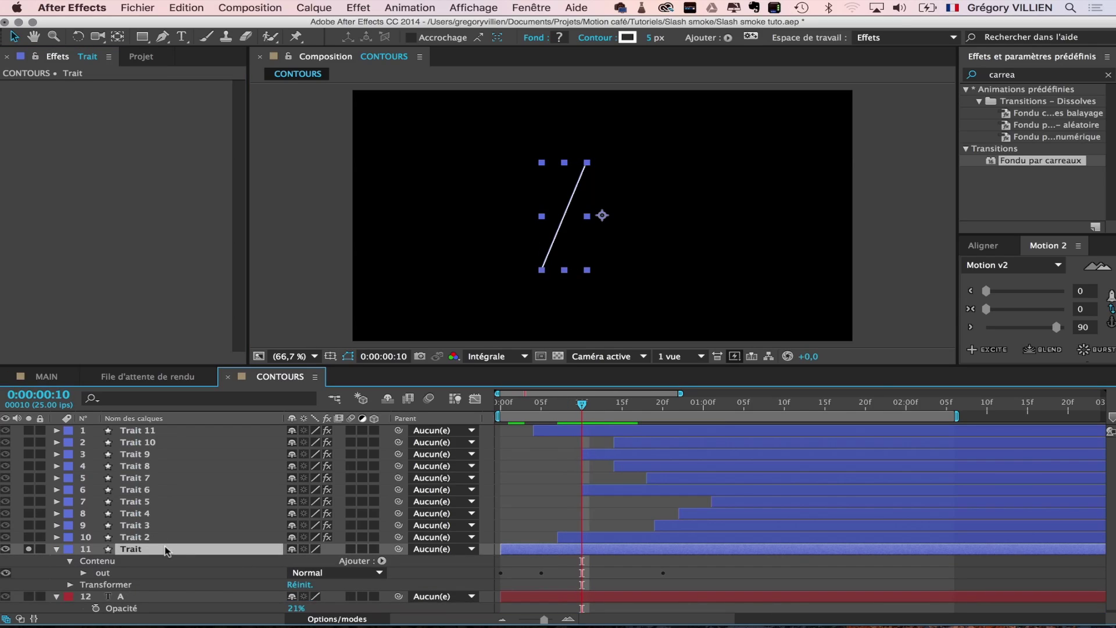
Remove the Trait layer's Largeur du contour keyframes, set the stroke width to 30, and scrub through the animation
{"action": "key", "text": "u"}
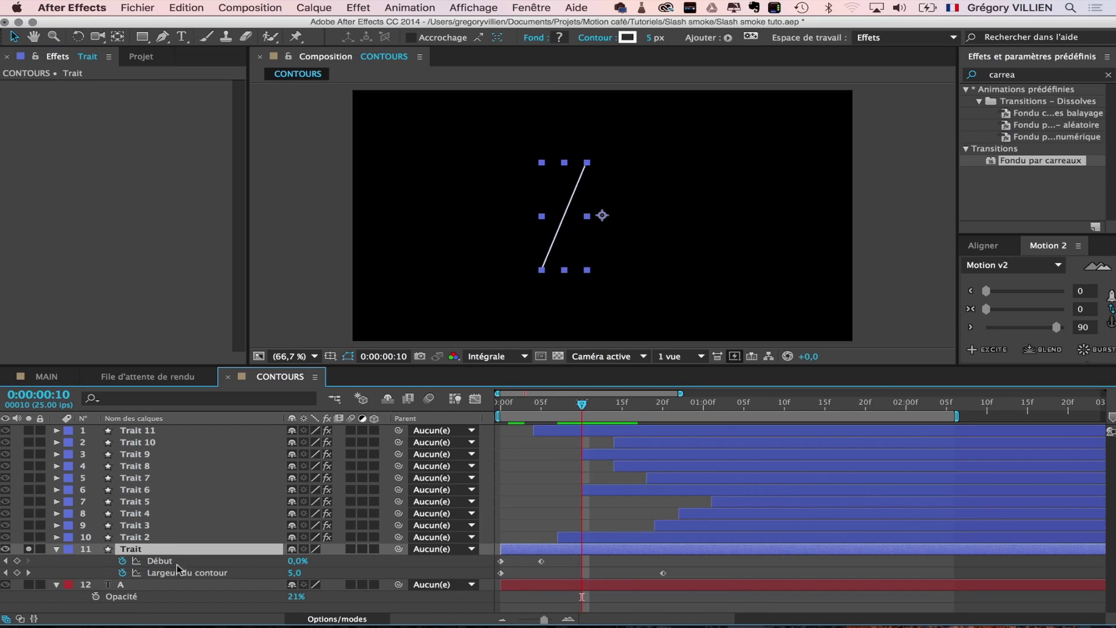
{"action": "left_click", "coordinate": [180, 573]}
{"action": "key", "text": "Delete"}
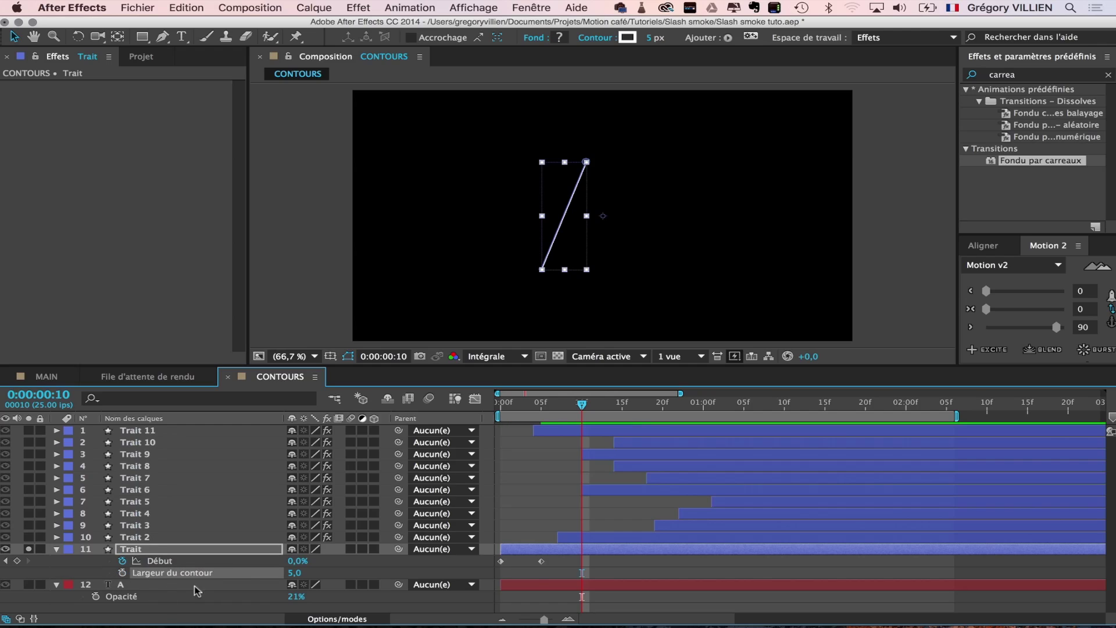
{"action": "left_click", "coordinate": [293, 573]}
{"action": "type", "text": "30"}
{"action": "key", "text": "Return"}
{"action": "left_click", "coordinate": [616, 563]}
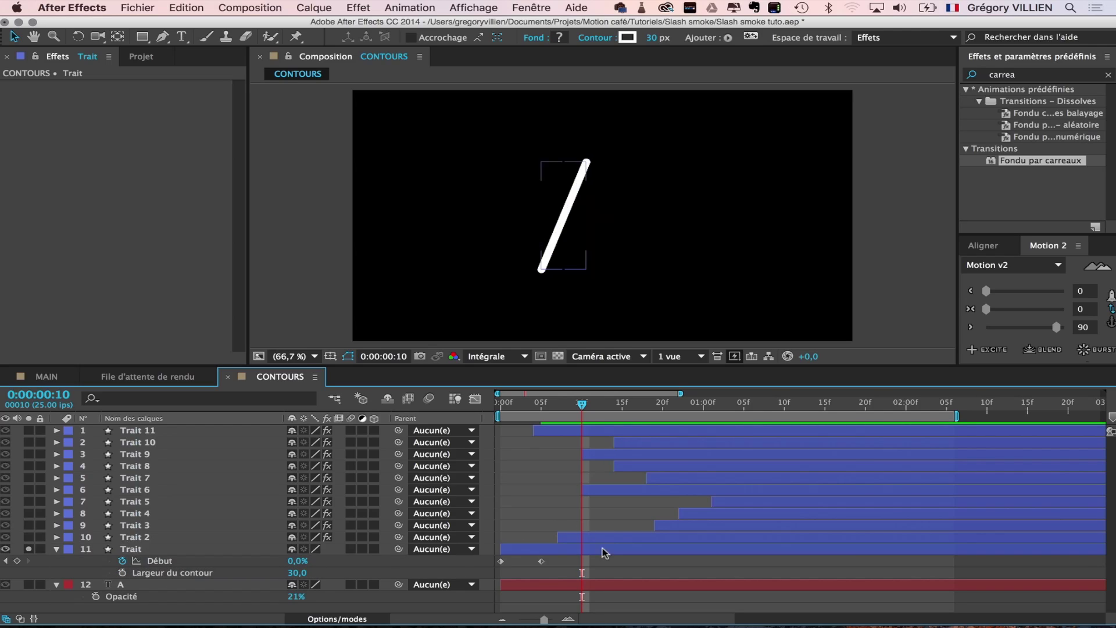
{"action": "mouse_move", "coordinate": [542, 411]}
{"action": "left_mouse_down"}
{"action": "mouse_move", "coordinate": [517, 412]}
{"action": "mouse_move", "coordinate": [721, 414]}
{"action": "mouse_move", "coordinate": [588, 414]}
{"action": "mouse_move", "coordinate": [671, 419]}
{"action": "left_mouse_up"}
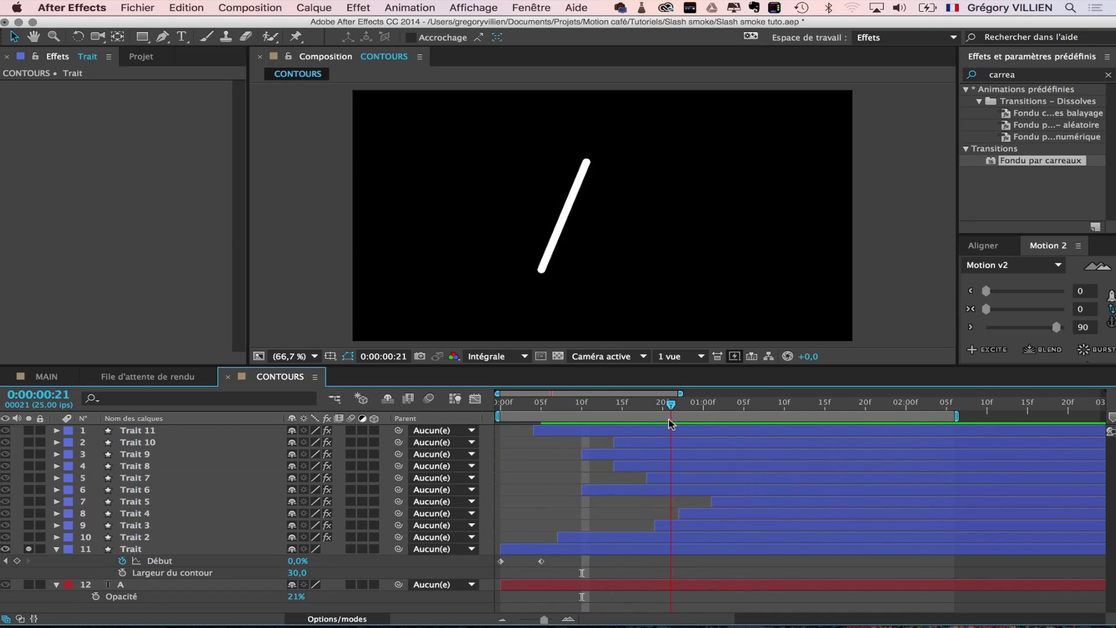
Delete the A text layer from the CONTOURS composition
{"action": "left_click", "coordinate": [169, 552]}
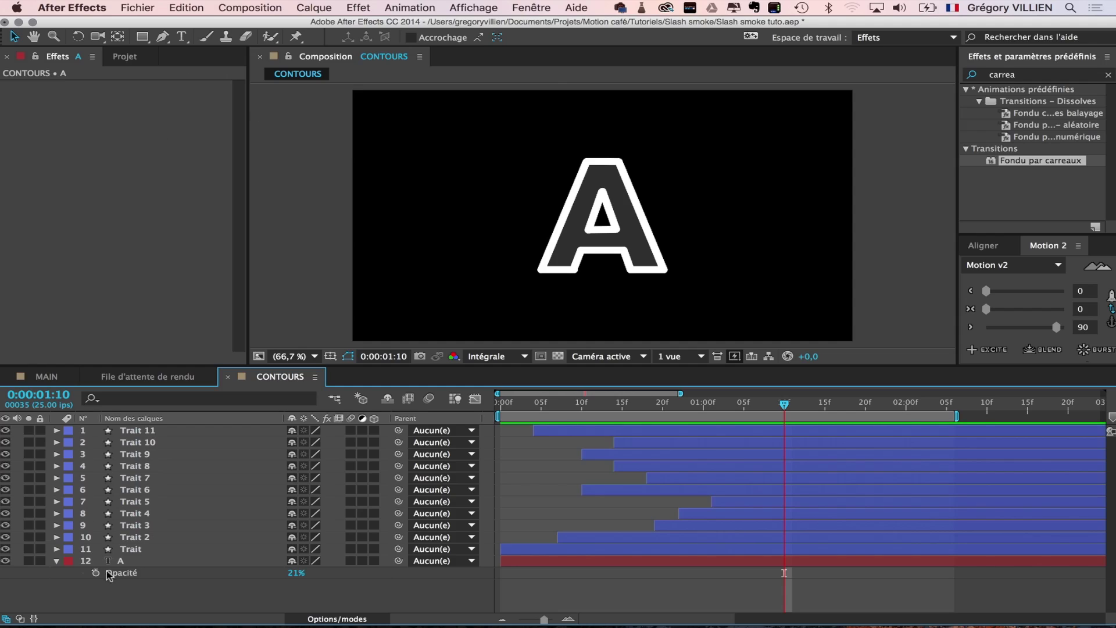
{"action": "left_click", "coordinate": [152, 561]}
{"action": "key", "text": "Delete"}
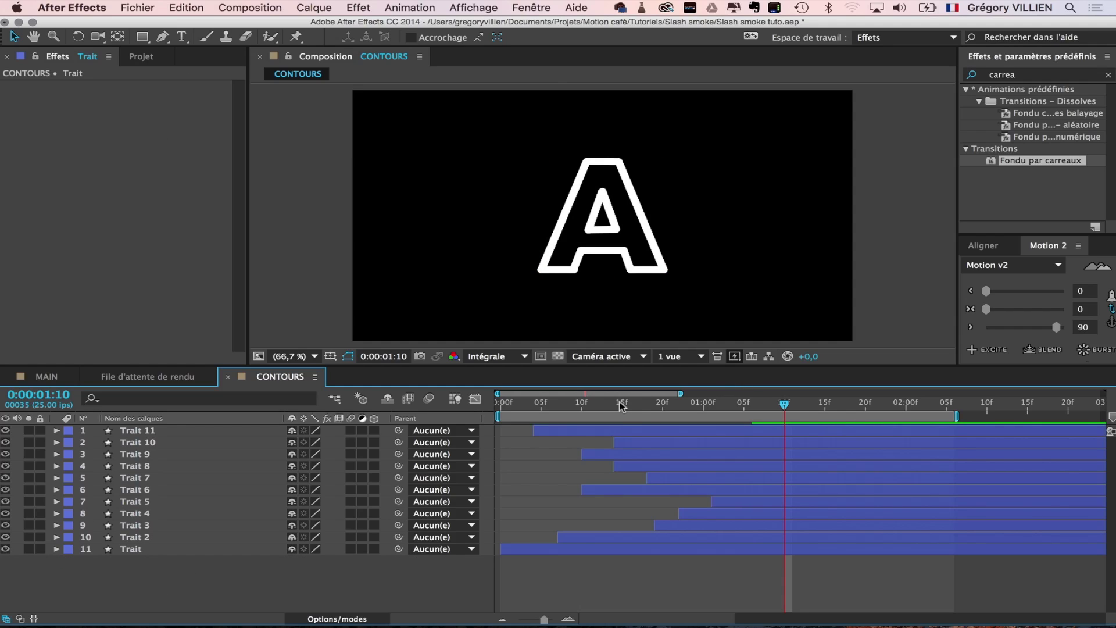
Add the CONTOURS composition as the topmost layer of the MAIN composition
{"action": "left_click", "coordinate": [145, 57]}
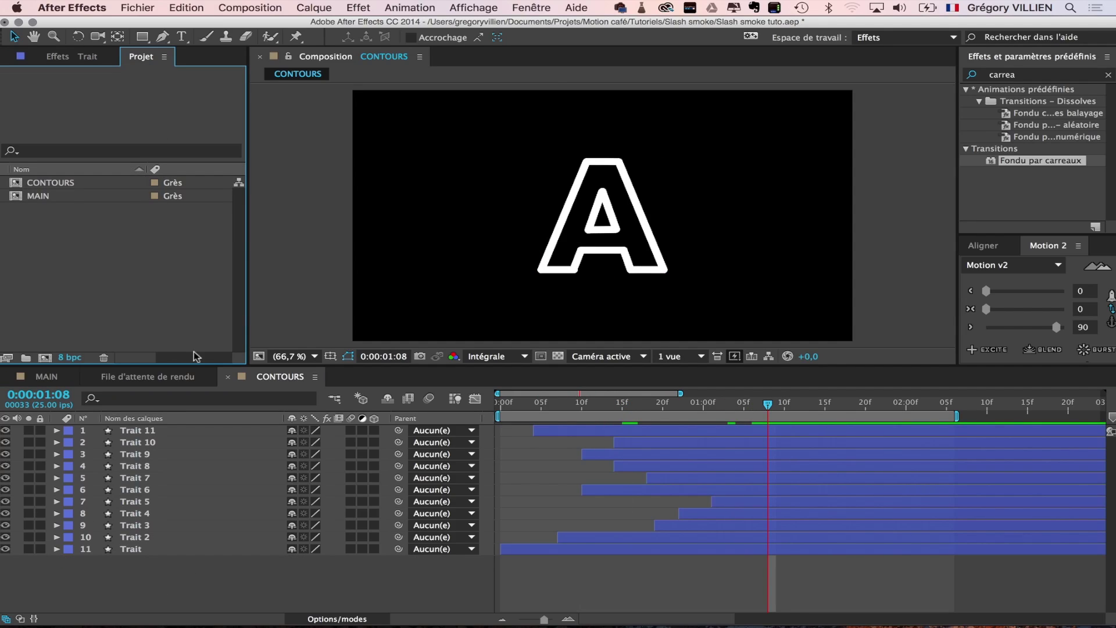
{"action": "left_click", "coordinate": [119, 377]}
{"action": "left_click", "coordinate": [91, 378]}
{"action": "left_click", "coordinate": [61, 378]}
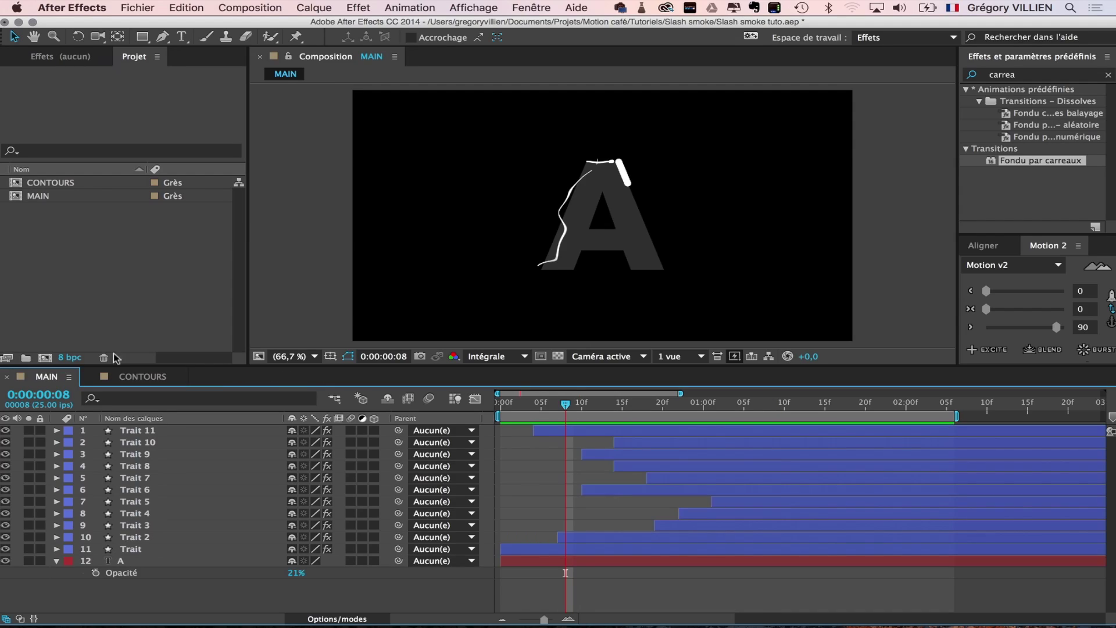
{"action": "left_click_drag", "start_coordinate": [51, 185], "coordinate": [135, 431]}
Move the A text layer directly beneath CONTOURS, solo it, and set its opacity to 100%
{"action": "left_click_drag", "start_coordinate": [122, 573], "coordinate": [103, 445]}
{"action": "left_click", "coordinate": [28, 443]}
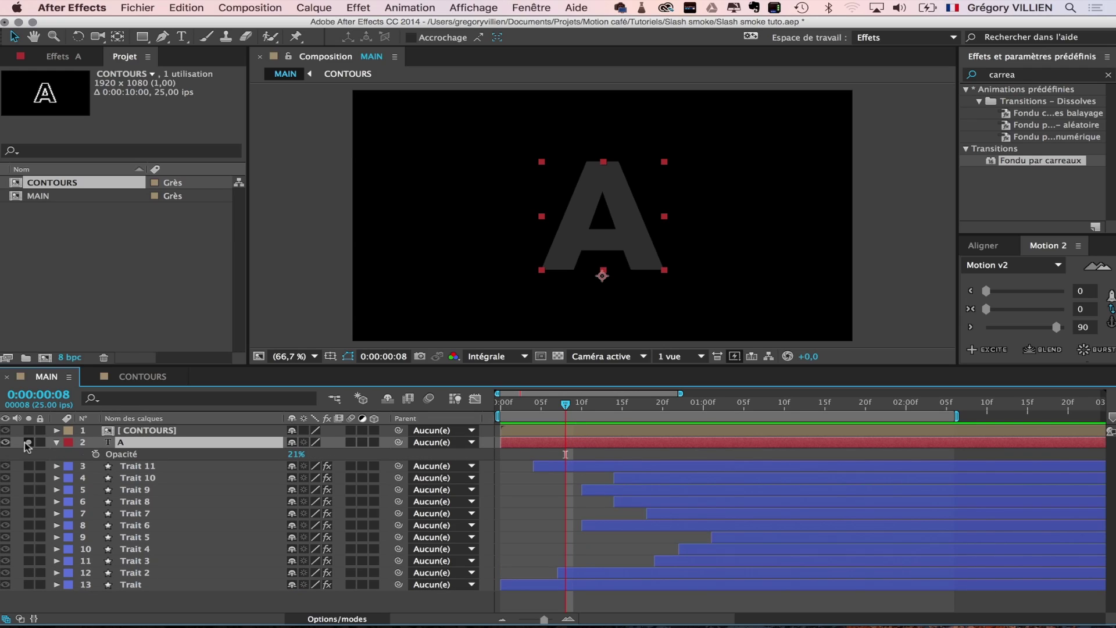
{"action": "left_click_drag", "start_coordinate": [296, 454], "coordinate": [455, 458]}
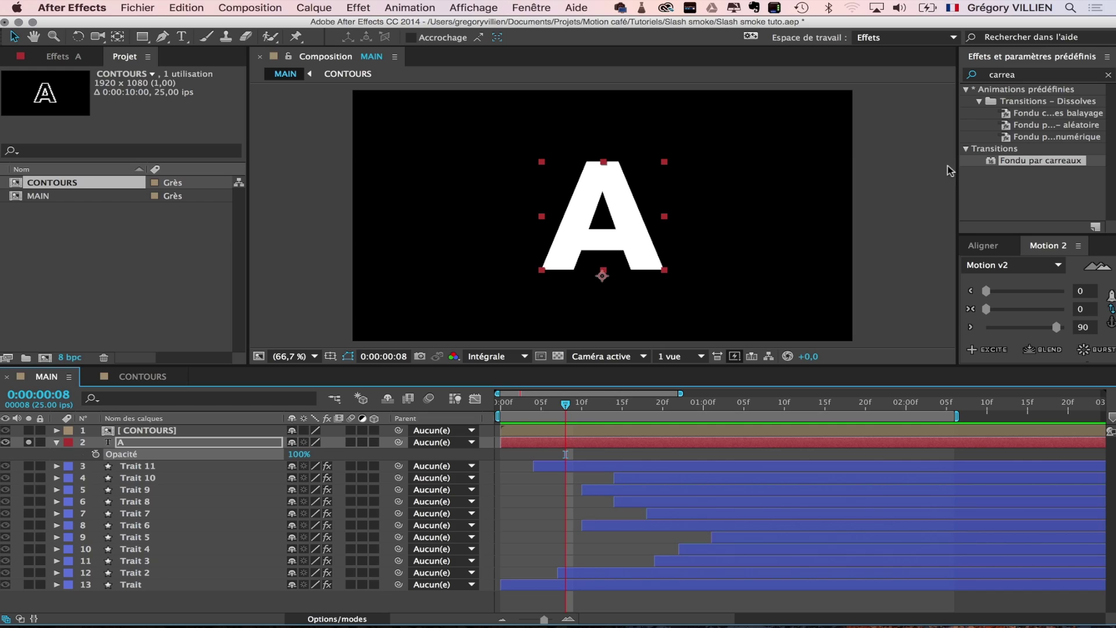
Swap the A text's white fill to the stroke and set the stroke width to 10 px
{"action": "left_click", "coordinate": [531, 8]}
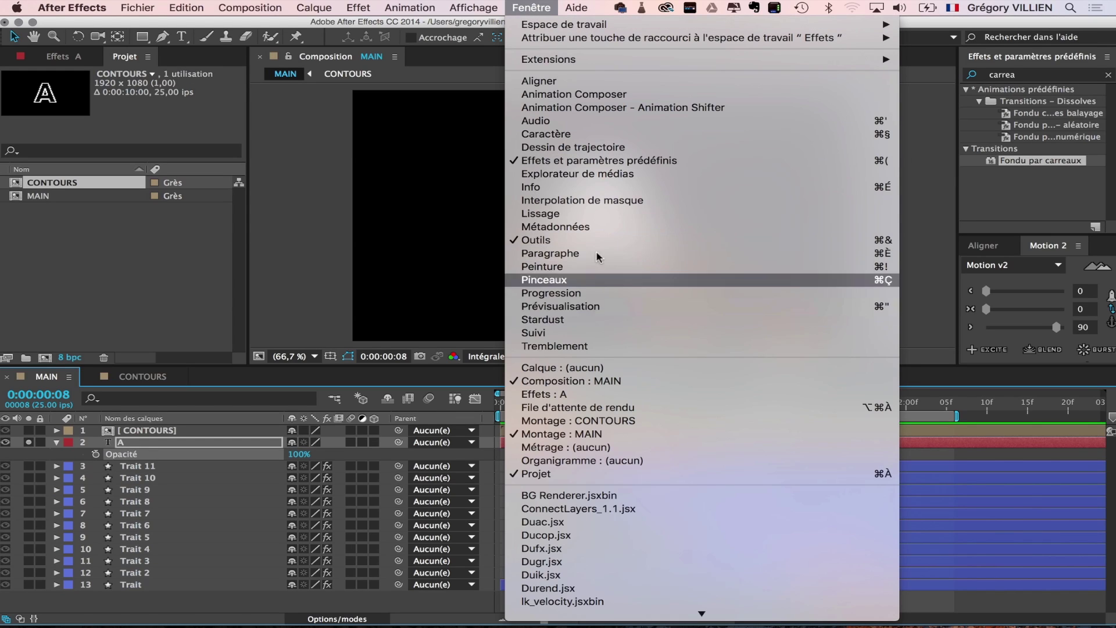
{"action": "left_click", "coordinate": [639, 135]}
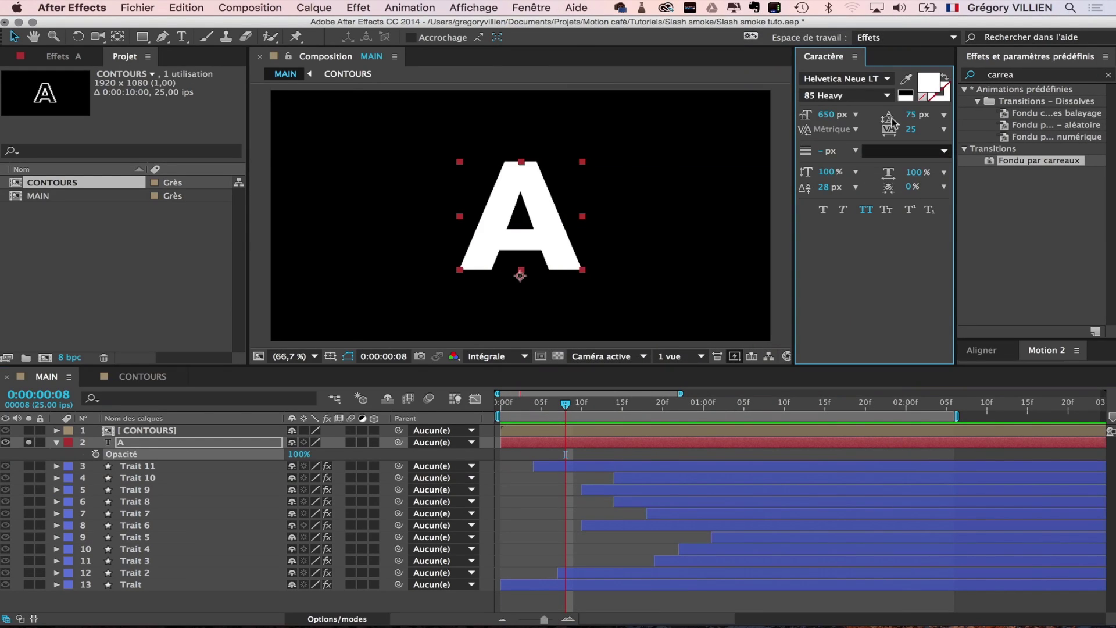
{"action": "left_click", "coordinate": [944, 79]}
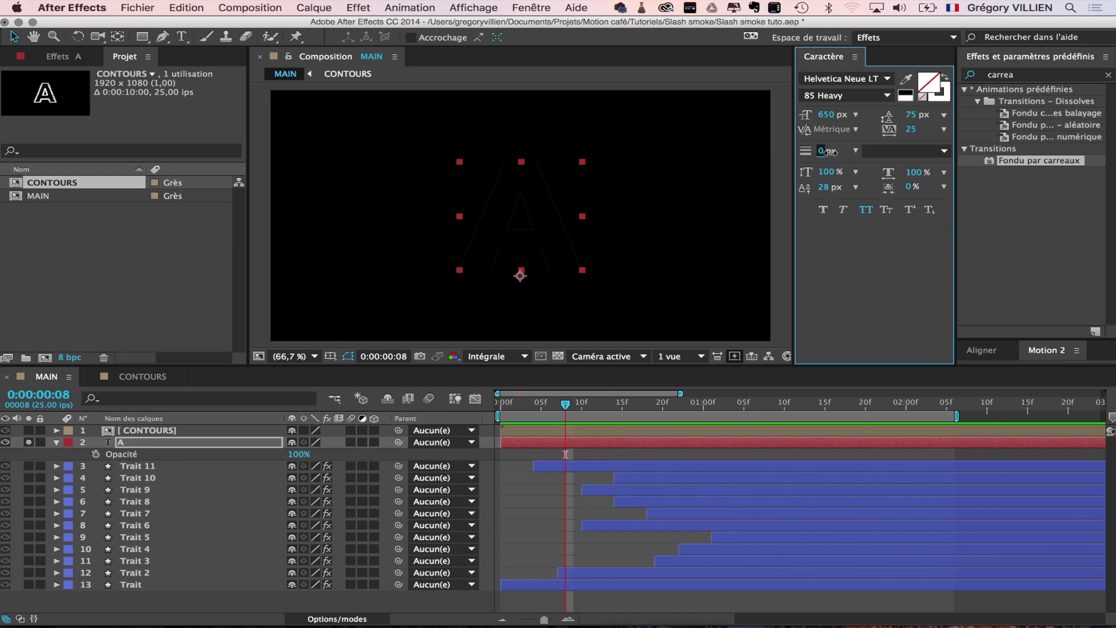
{"action": "left_click_drag", "start_coordinate": [826, 151], "coordinate": [833, 151]}
Set the A text layer's track matte to Alpha [CONTOURS] and preview the outline reveal
{"action": "left_click", "coordinate": [163, 445]}
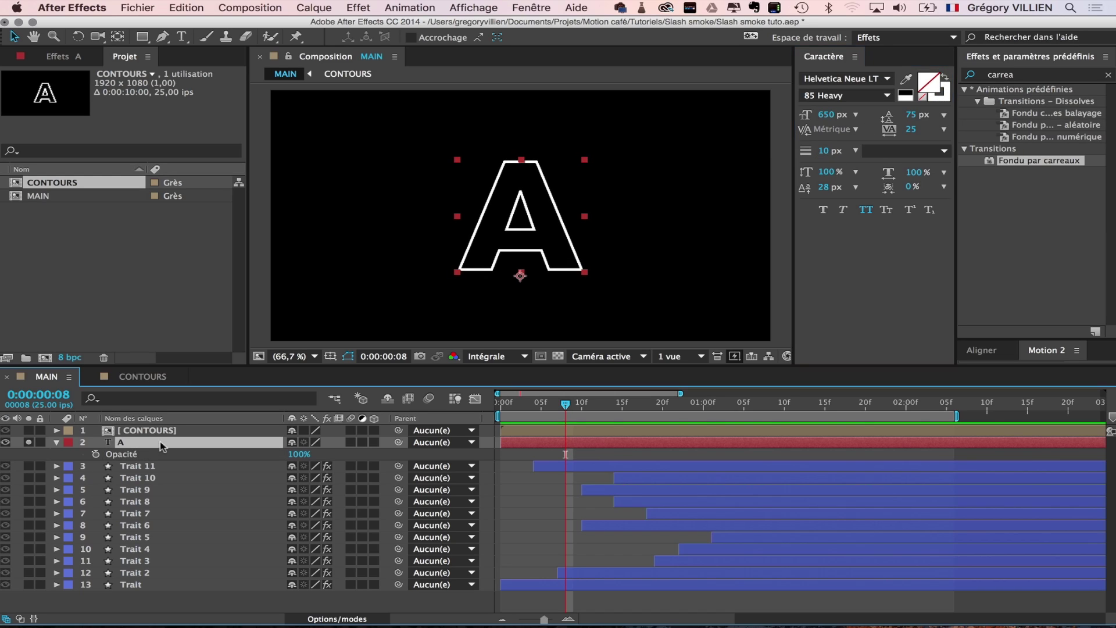
{"action": "left_click", "coordinate": [336, 620]}
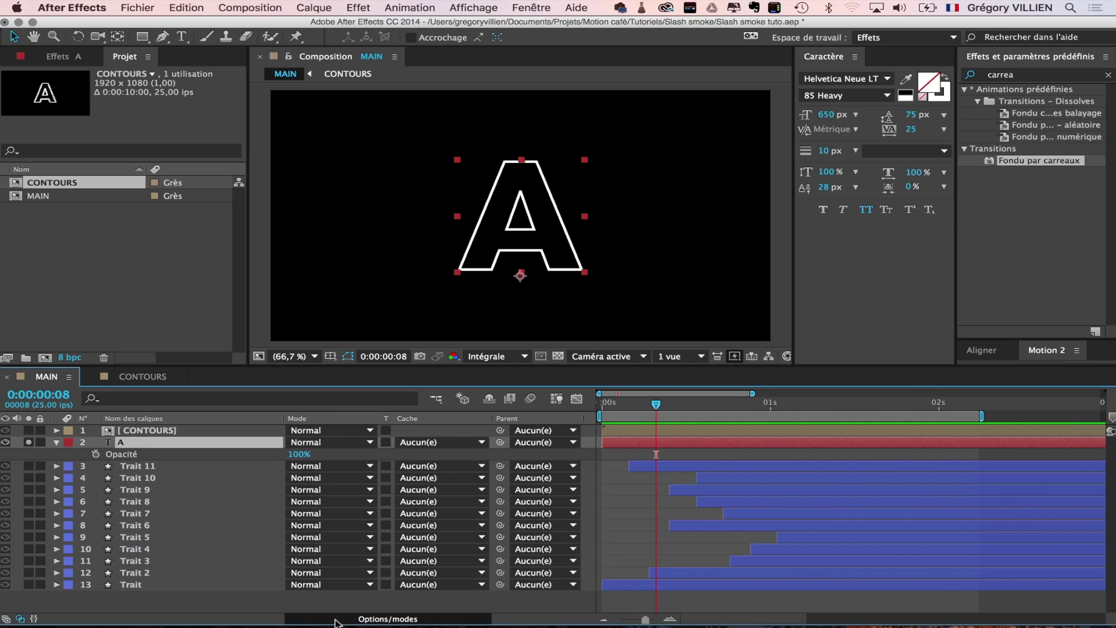
{"action": "left_click", "coordinate": [417, 443]}
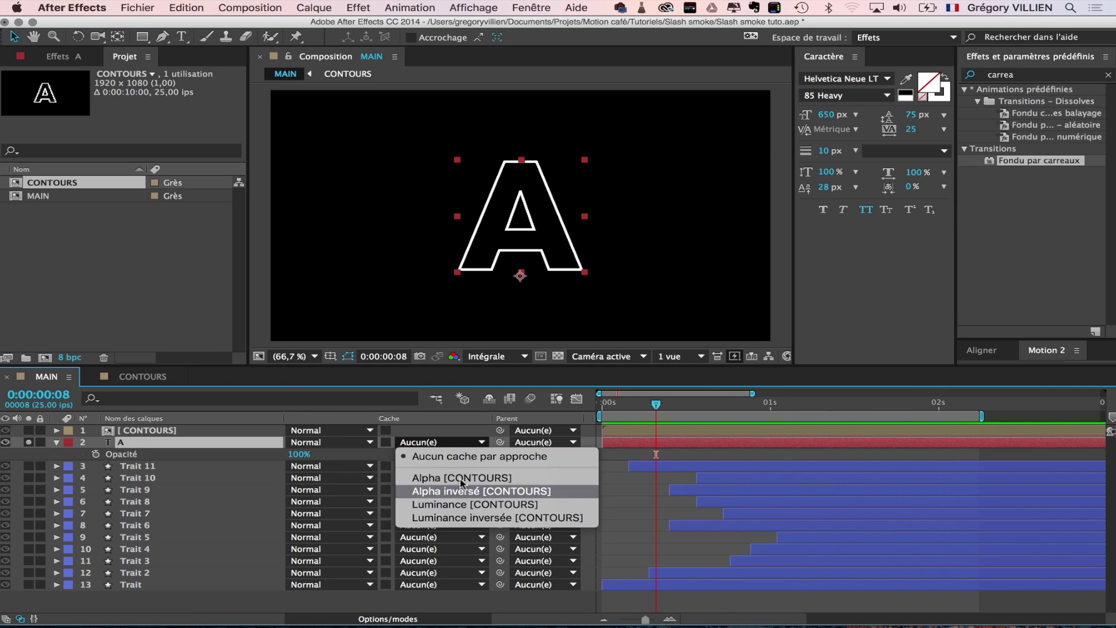
{"action": "left_click", "coordinate": [490, 478]}
{"action": "key", "text": "space"}
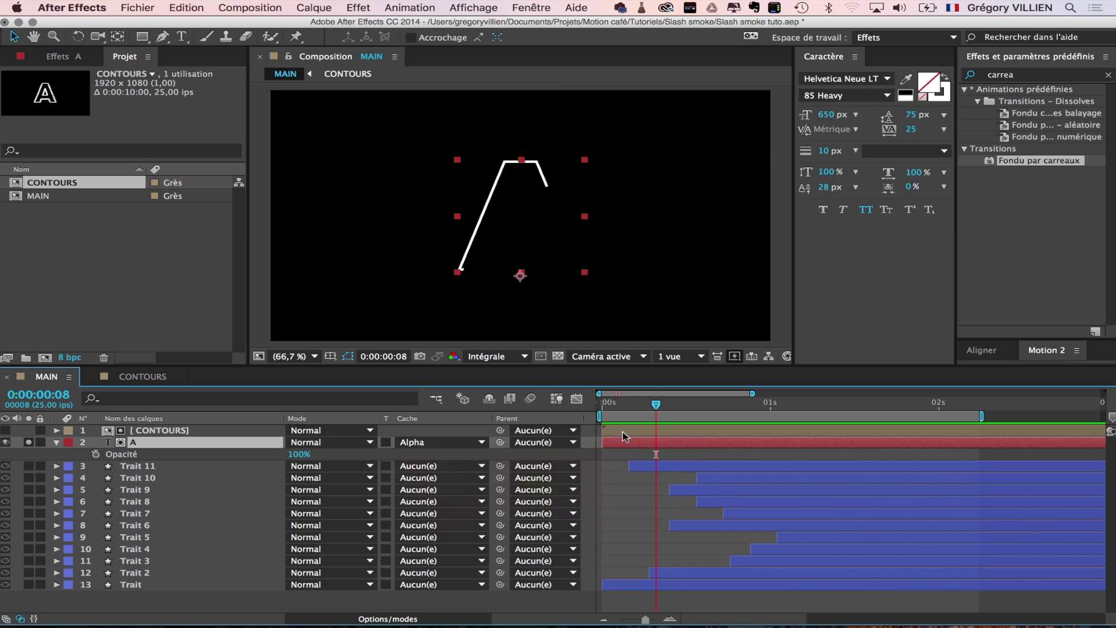
Move the CONTOURS and A layers together beneath the Trait layers and scrub through the animation
{"action": "left_click", "coordinate": [161, 431], "text": "shift"}
{"action": "left_click_drag", "start_coordinate": [155, 459], "coordinate": [170, 588]}
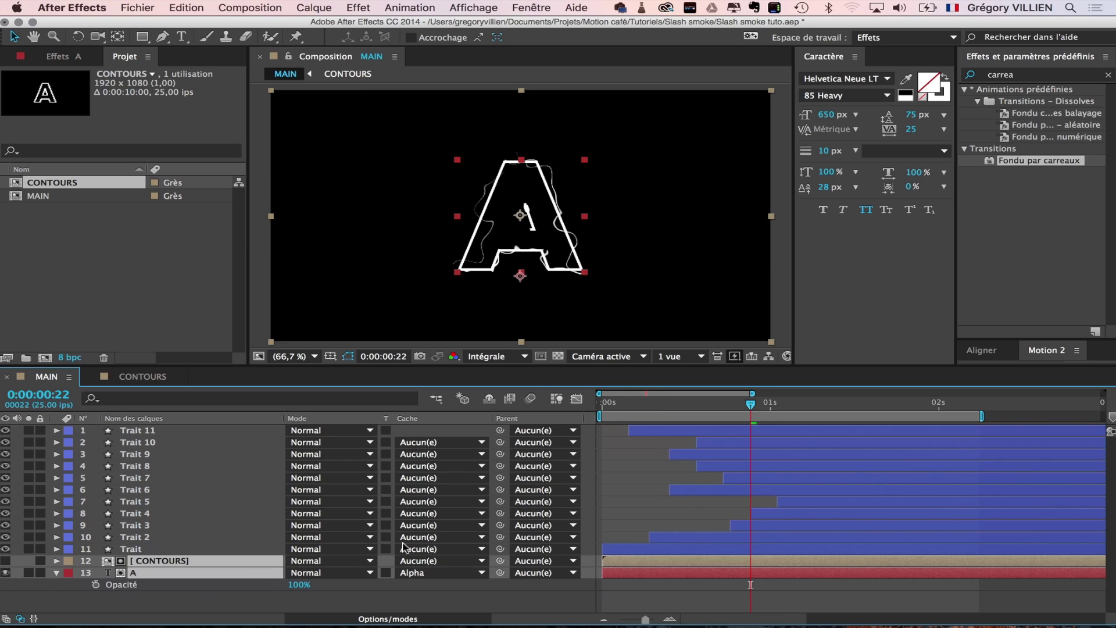
{"action": "left_click_drag", "start_coordinate": [627, 405], "coordinate": [645, 407]}
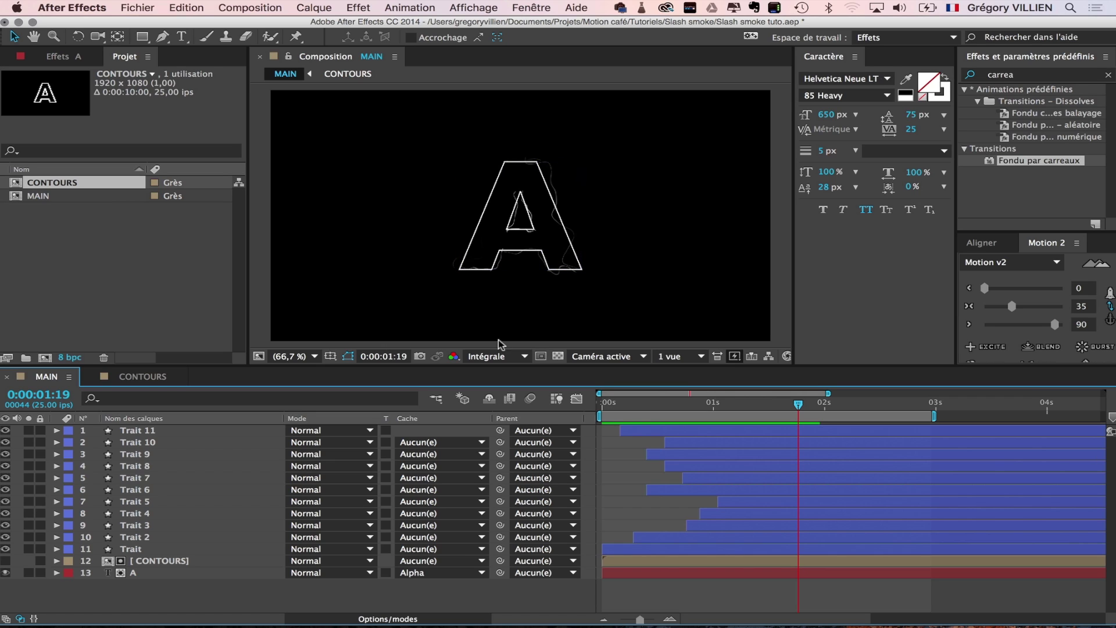
Duplicate the A text layer, remove the copy's track matte, and rename it A reflet as a white-filled top layer
{"action": "left_click", "coordinate": [184, 569]}
{"action": "key", "text": "super+d"}
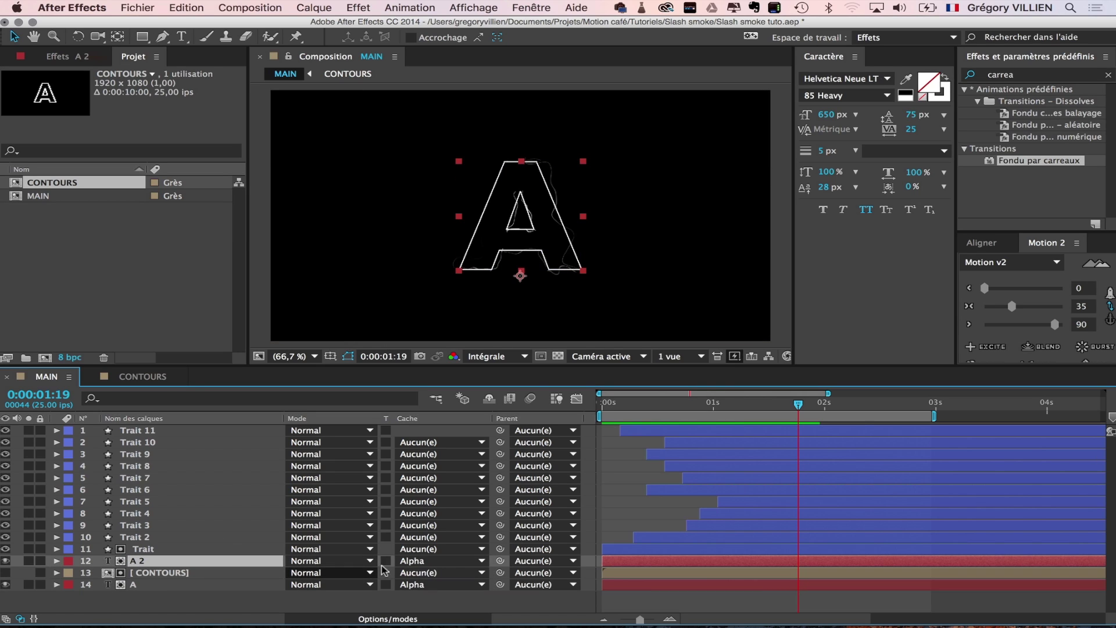
{"action": "left_click", "coordinate": [403, 562]}
{"action": "left_click", "coordinate": [431, 550]}
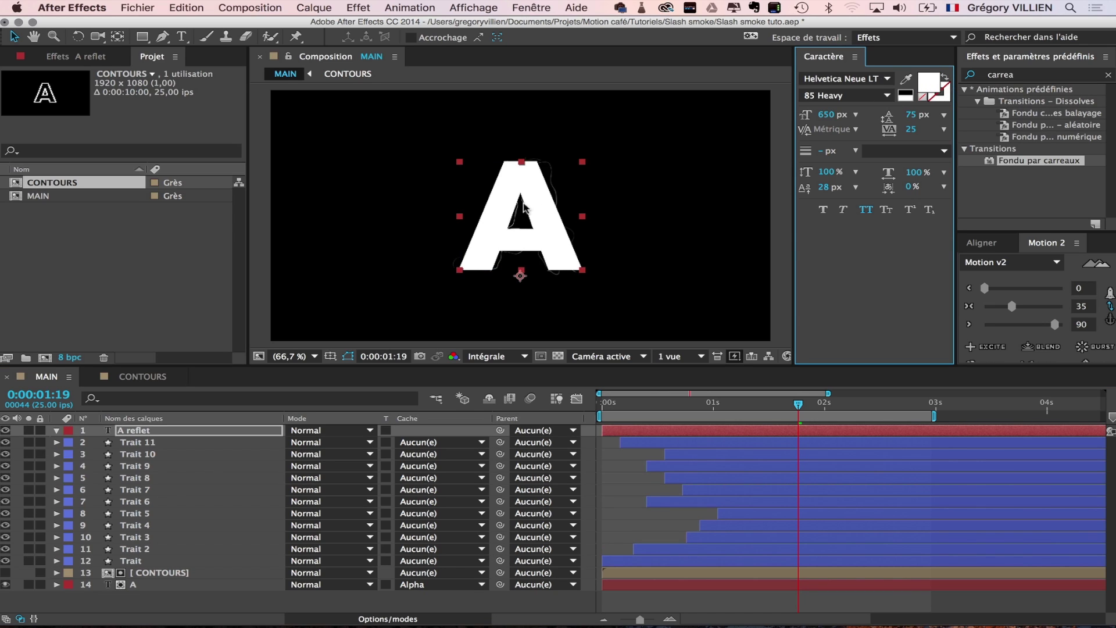
{"action": "key", "text": "Return"}
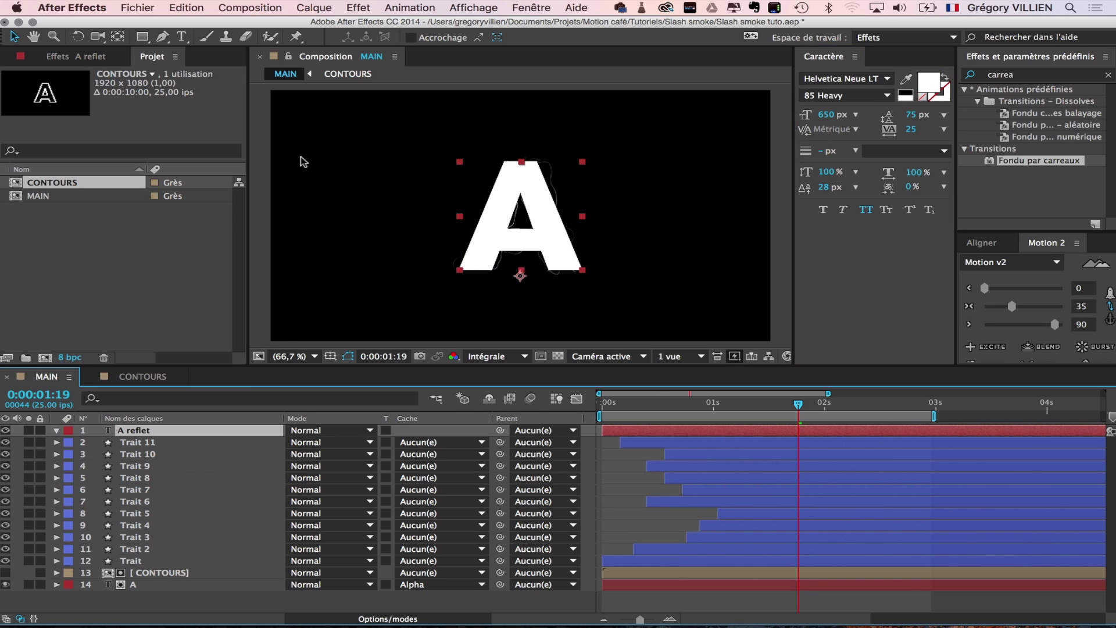
Draw a narrow rectangular mask on A reflet, then rotate it diagonally and place it below and left of the letter
{"action": "left_click", "coordinate": [142, 36]}
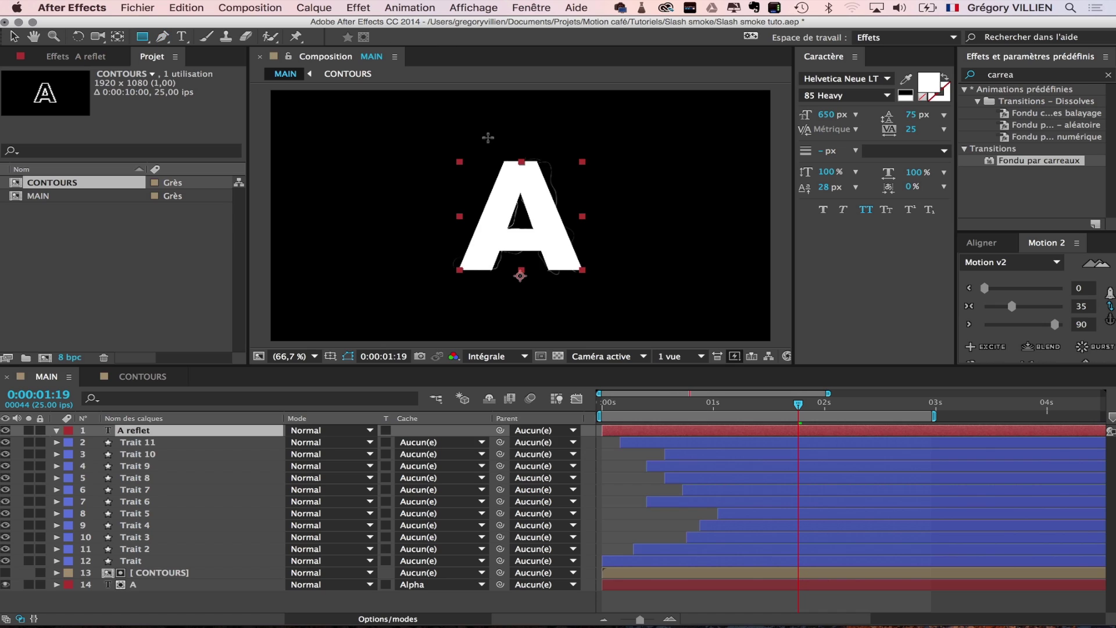
{"action": "left_click_drag", "start_coordinate": [488, 137], "coordinate": [553, 283]}
{"action": "left_click_drag", "start_coordinate": [553, 282], "coordinate": [505, 336]}
{"action": "left_click_drag", "start_coordinate": [505, 336], "coordinate": [504, 339]}
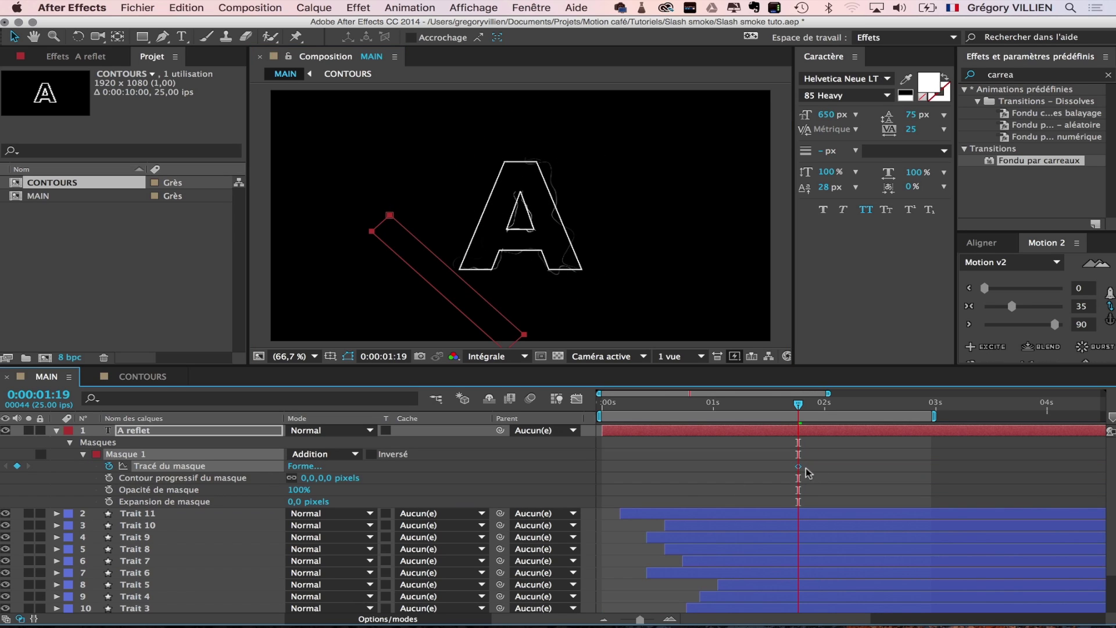
Animate the mask path on A reflet so the diagonal band sweeps across the letter toward its upper right
{"action": "left_click", "coordinate": [870, 403]}
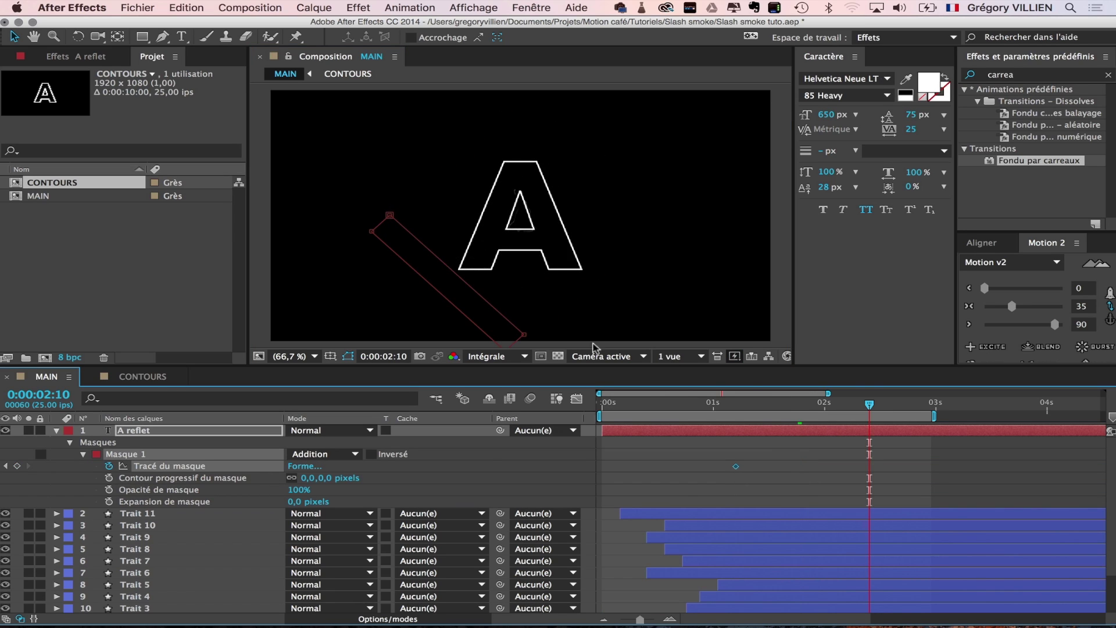
{"action": "double_click", "coordinate": [516, 337]}
{"action": "left_click_drag", "start_coordinate": [516, 336], "coordinate": [641, 217]}
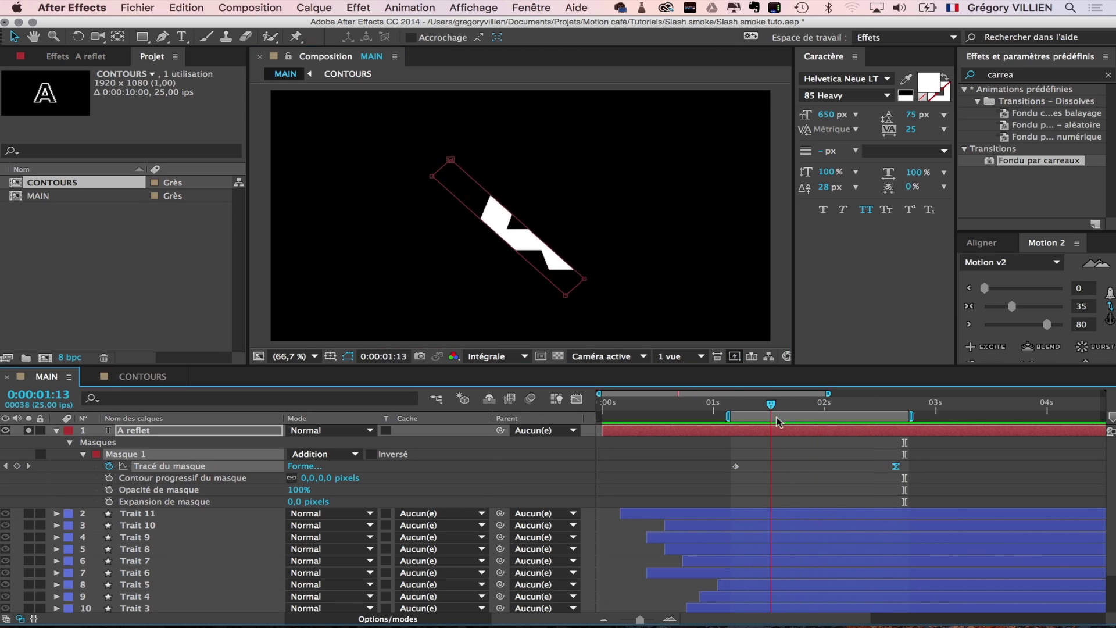
{"action": "left_click", "coordinate": [785, 463]}
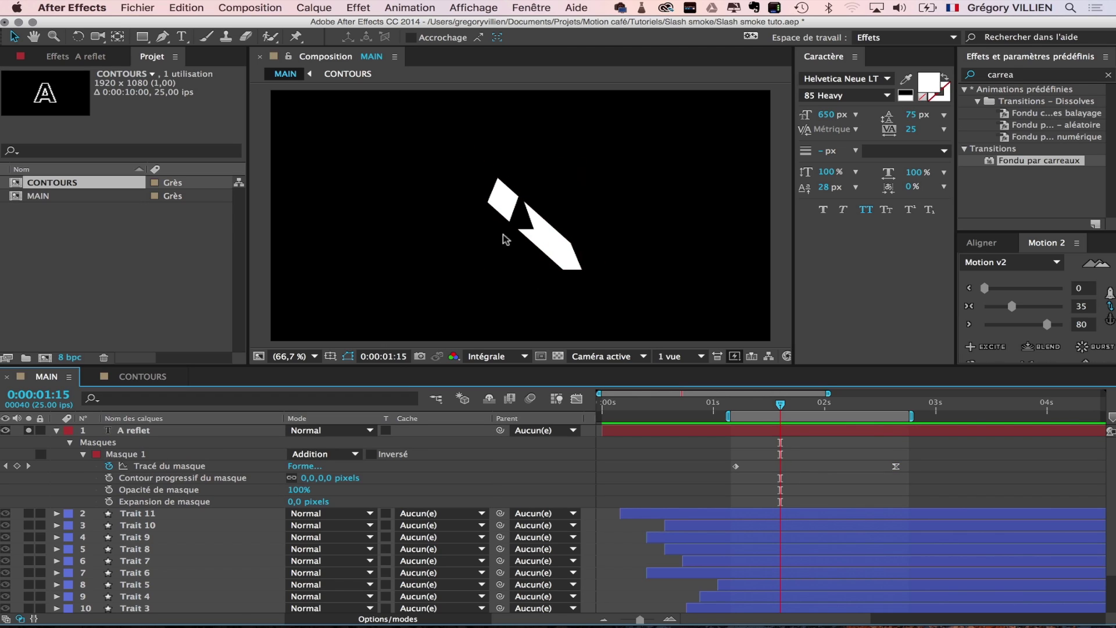
Search the effects for "brut" and apply Contours bruts to the A reflet layer
{"action": "left_click", "coordinate": [1031, 75]}
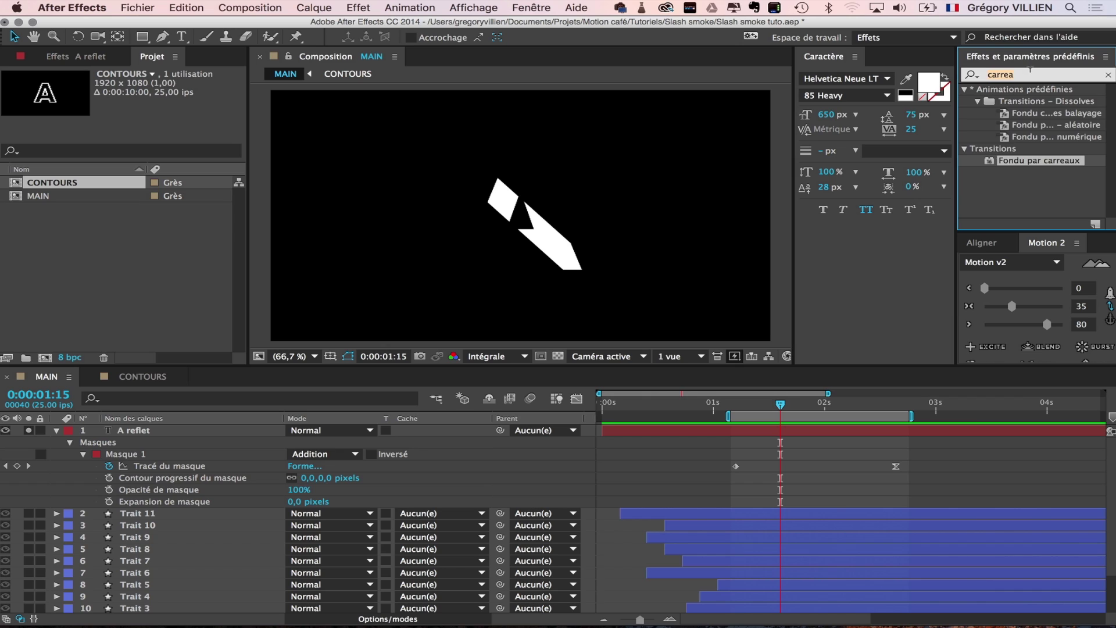
{"action": "double_click", "coordinate": [1030, 72]}
{"action": "type", "text": "brut"}
{"action": "left_click_drag", "start_coordinate": [1041, 108], "coordinate": [138, 437]}
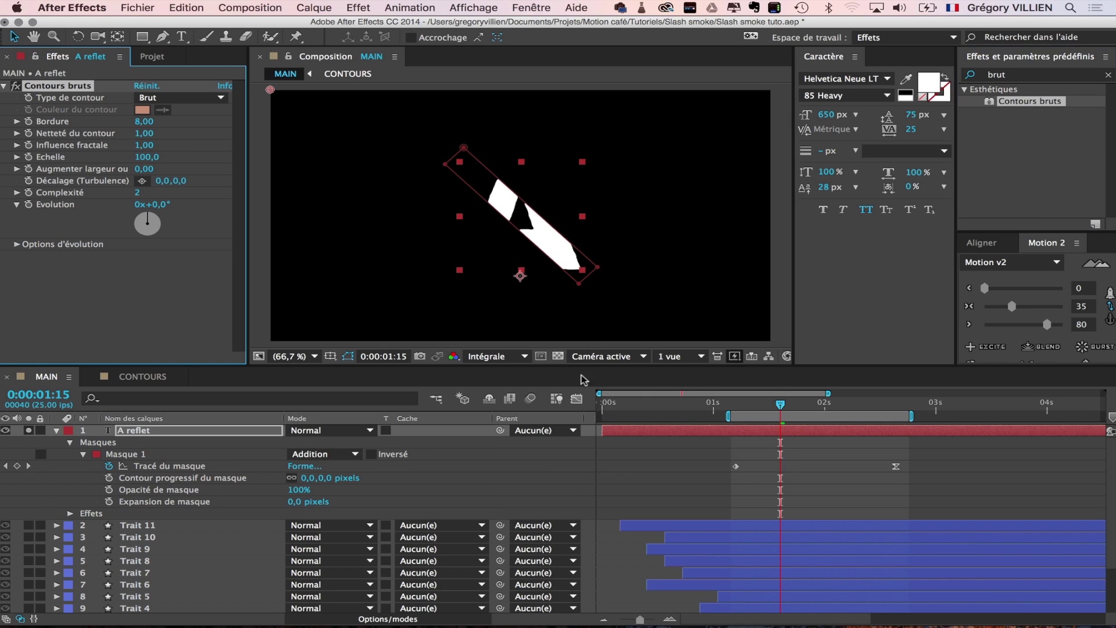
Feather the A reflet mask by 143 pixels and set Contours bruts to Netteté du contour 4,52 and Echelle 666,0
{"action": "scroll", "coordinate": [579, 279], "scroll_direction": "up", "scroll_amount": 2}
{"action": "scroll", "coordinate": [599, 283], "scroll_direction": "down", "scroll_amount": 1}
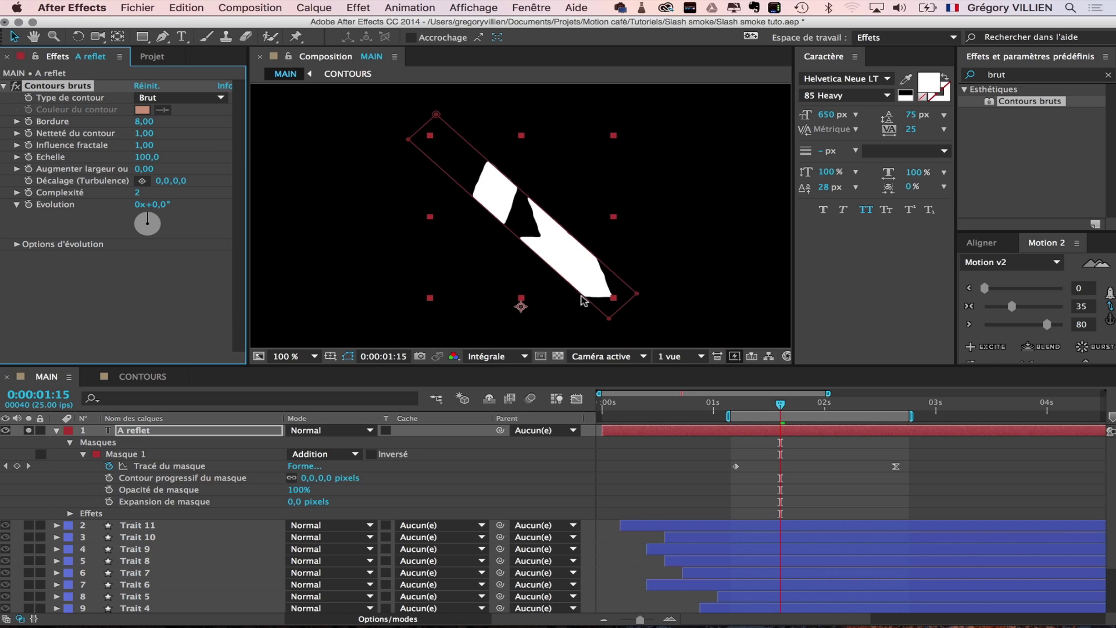
{"action": "left_click", "coordinate": [409, 490]}
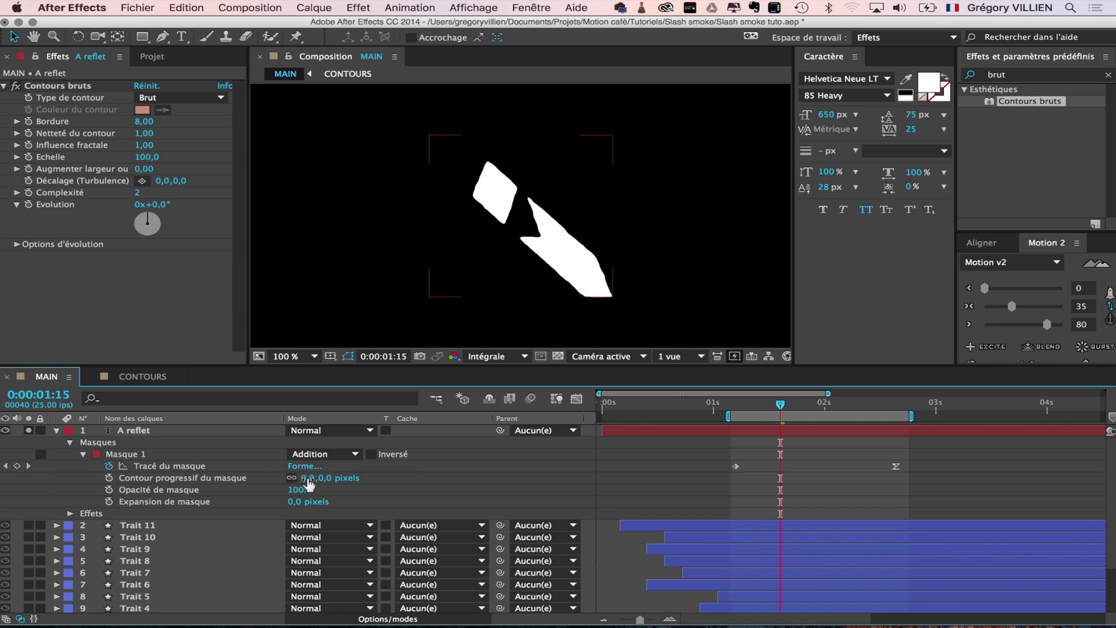
{"action": "left_click_drag", "start_coordinate": [308, 480], "coordinate": [354, 458]}
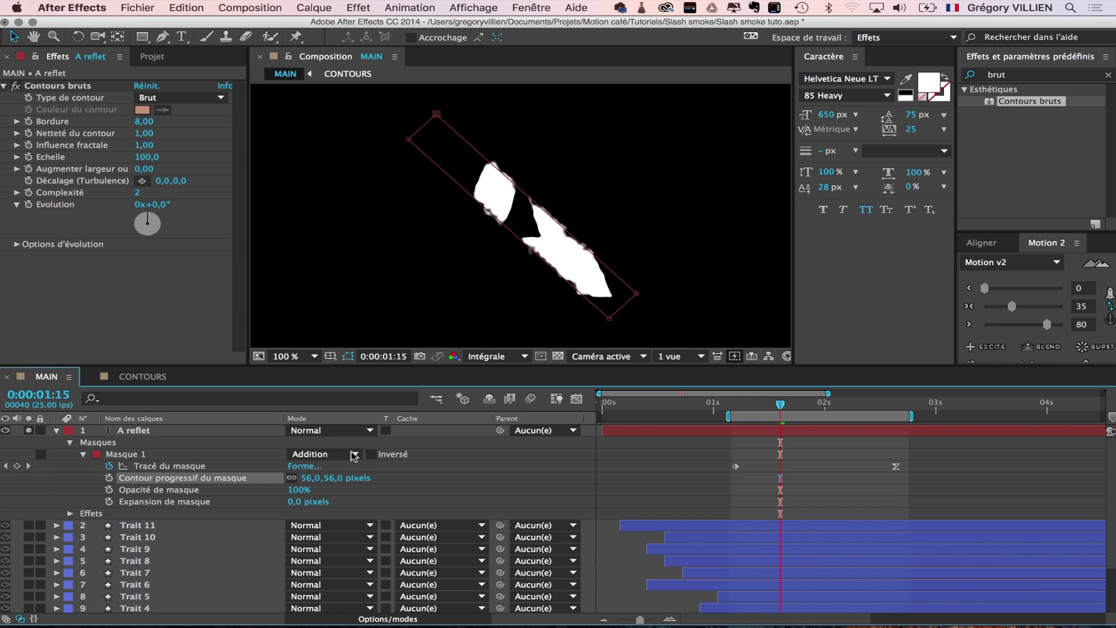
{"action": "left_click", "coordinate": [589, 446]}
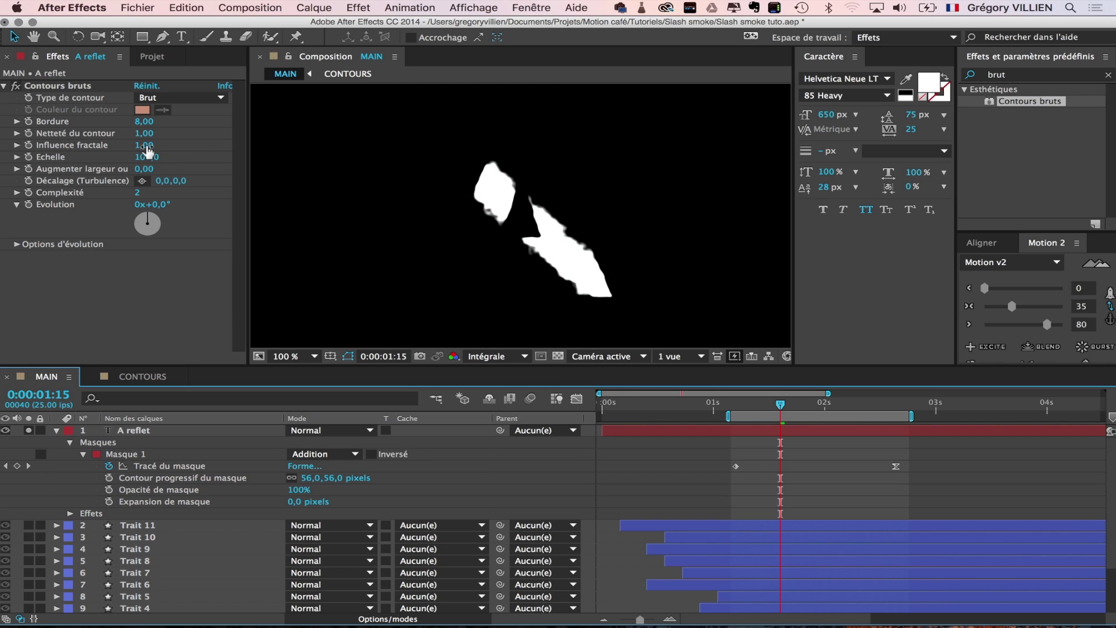
{"action": "left_click_drag", "start_coordinate": [145, 133], "coordinate": [318, 135]}
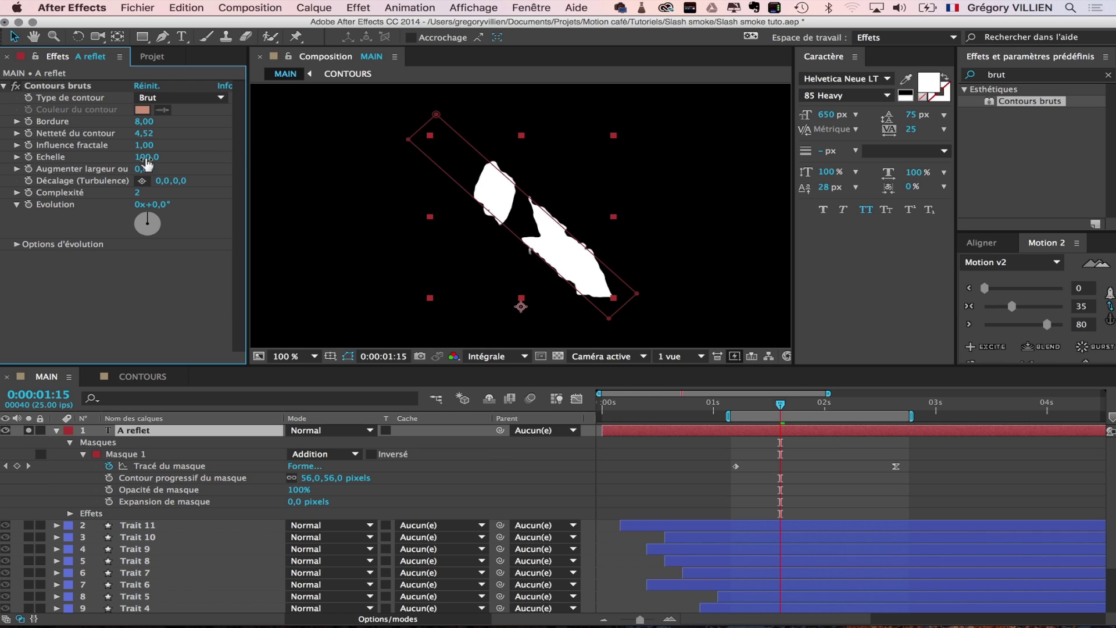
{"action": "left_click_drag", "start_coordinate": [146, 157], "coordinate": [469, 180]}
{"action": "left_click_drag", "start_coordinate": [146, 157], "coordinate": [323, 186]}
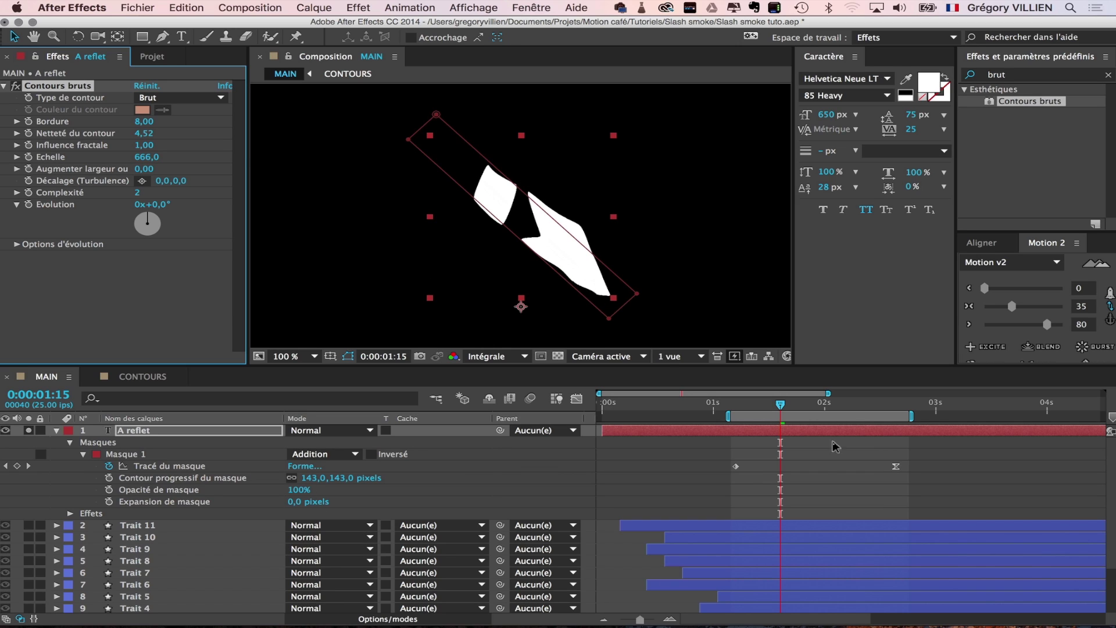
{"action": "left_click", "coordinate": [747, 407]}
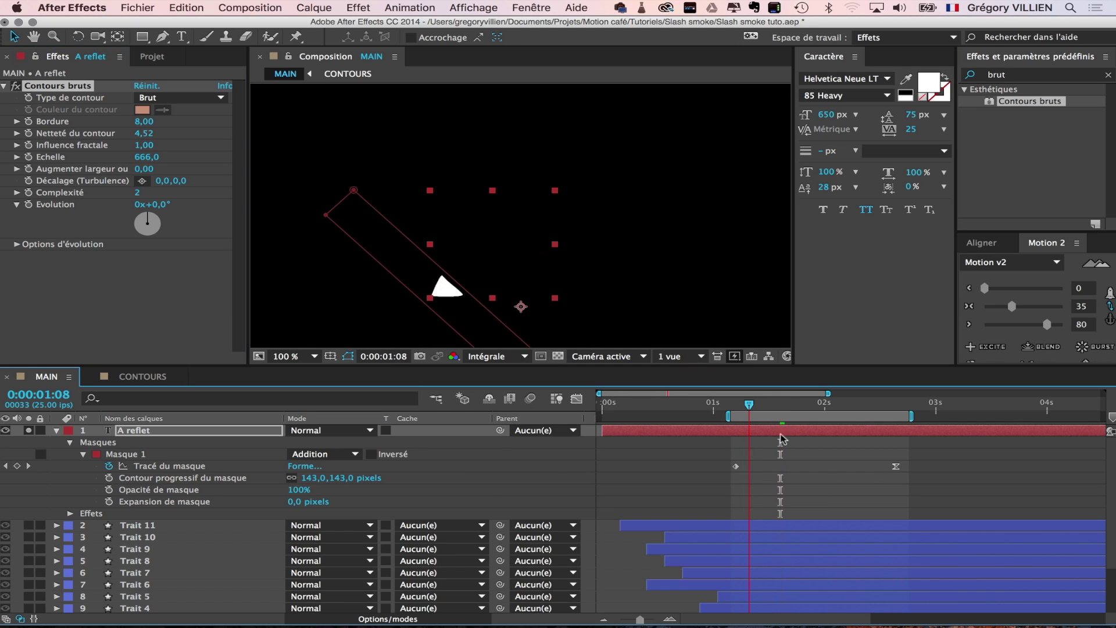
{"action": "left_click", "coordinate": [794, 489]}
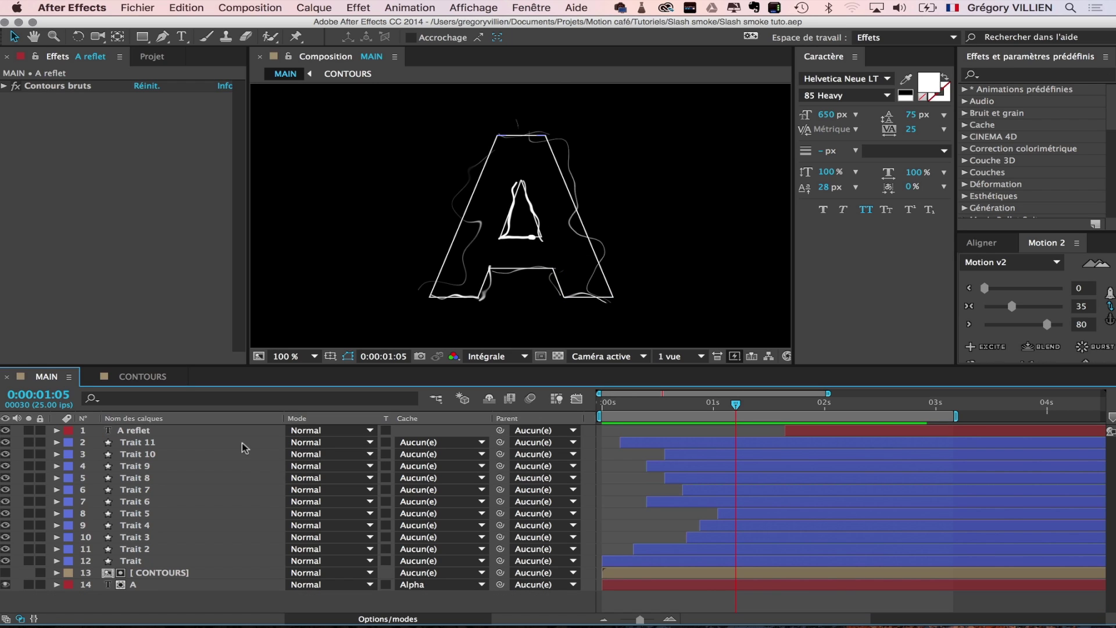
Create a new adjustment layer (Calque d'effets) in the MAIN composition
{"action": "left_click", "coordinate": [309, 8]}
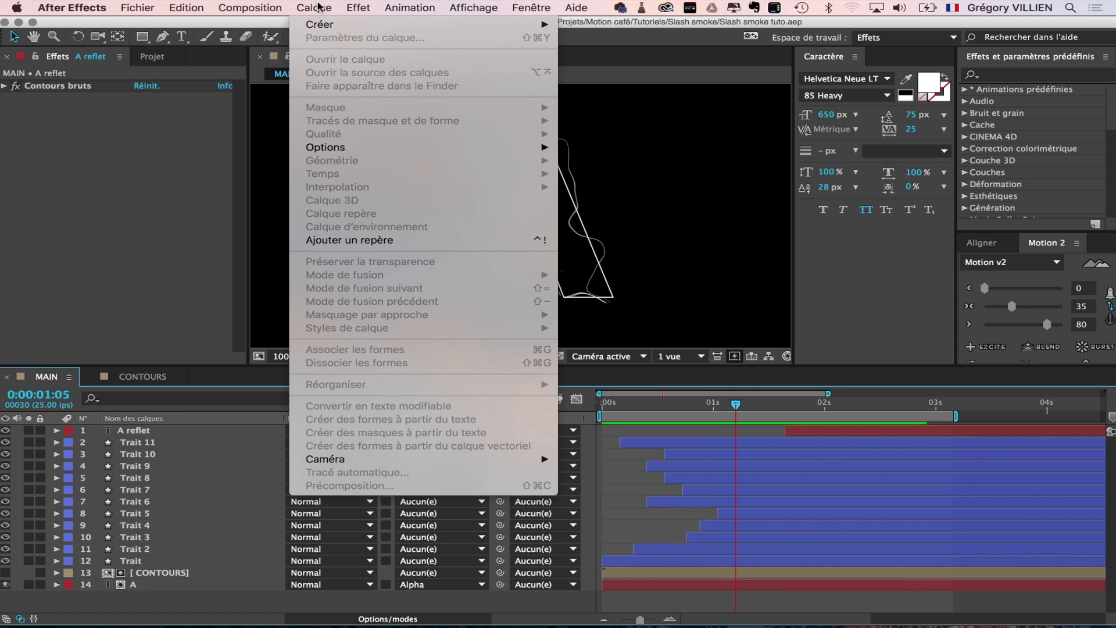
{"action": "mouse_move", "coordinate": [326, 24]}
{"action": "left_click", "coordinate": [657, 108]}
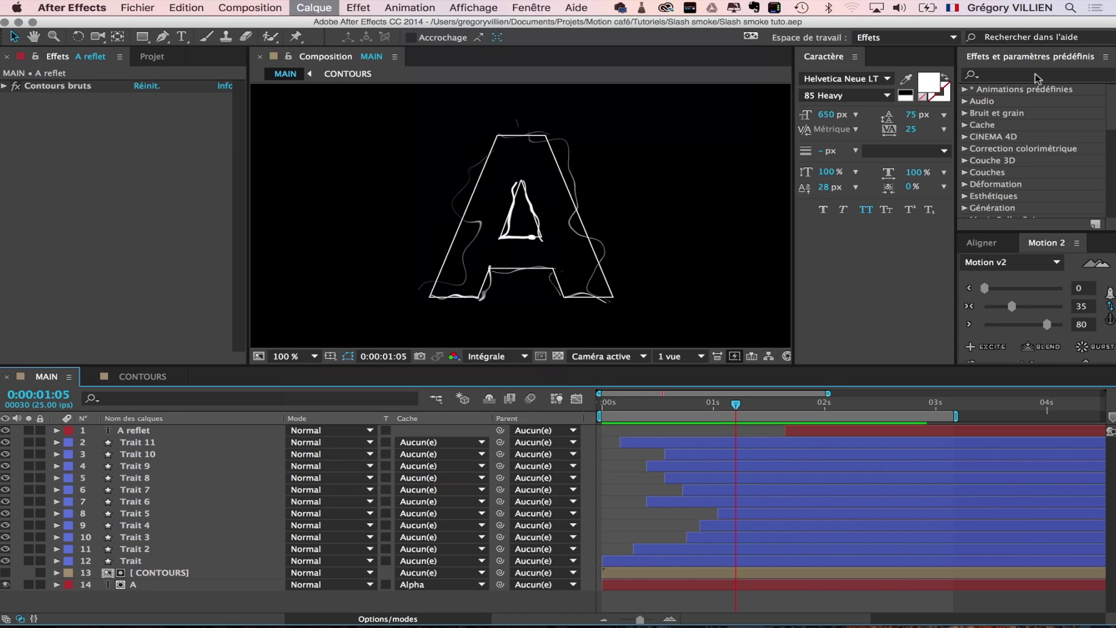
Apply the Lueur diffuse effect to the adjustment layer and place that layer beneath A reflet
{"action": "left_click", "coordinate": [1029, 72]}
{"action": "type", "text": "lueu"}
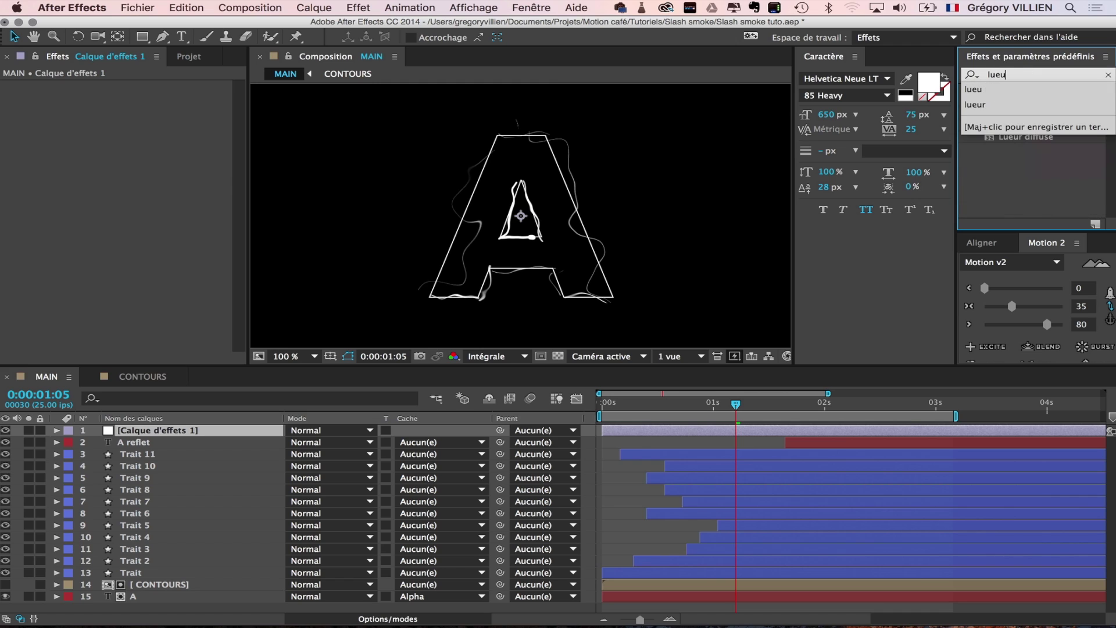
{"action": "left_click_drag", "start_coordinate": [1024, 138], "coordinate": [176, 454]}
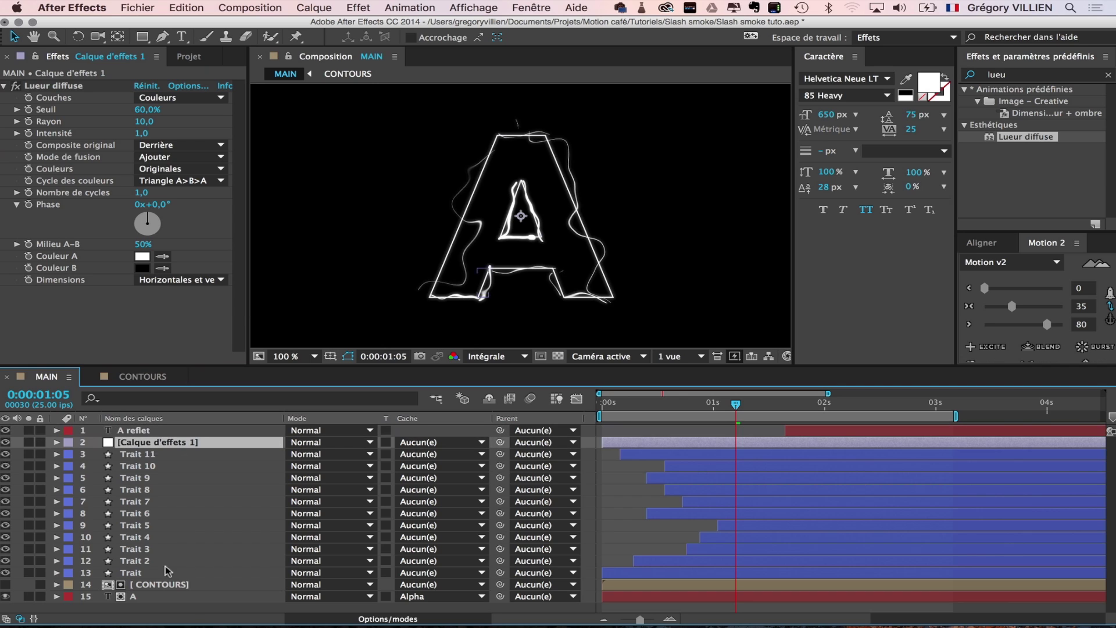
Move the CONTOURS and A layers together above the adjustment layer, directly beneath A reflet
{"action": "left_click", "coordinate": [159, 585]}
{"action": "left_click", "coordinate": [148, 596], "text": "shift"}
{"action": "left_click_drag", "start_coordinate": [148, 587], "coordinate": [153, 433]}
Rename the adjustment layer Calque d'effets 1 as Lueur
{"action": "left_click", "coordinate": [158, 468]}
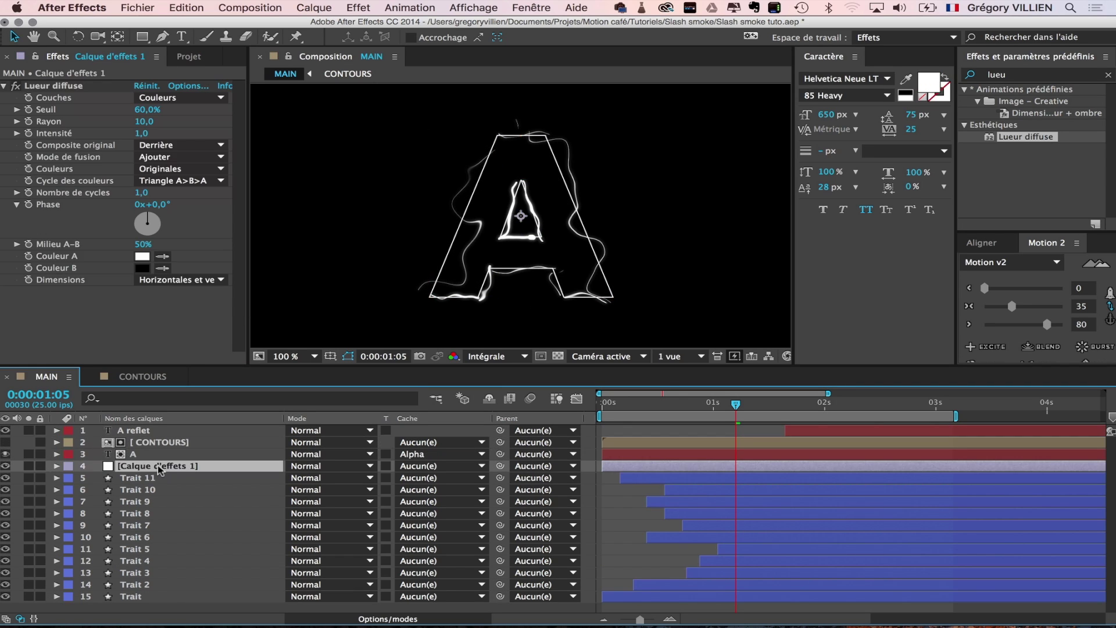
{"action": "key", "text": "Return"}
{"action": "type", "text": "Lueur"}
{"action": "key", "text": "Return"}
Add a second Lueur diffuse effect with a larger Rayon to the Lueur layer, and compare the image with the layer off and on
{"action": "left_click_drag", "start_coordinate": [1028, 138], "coordinate": [134, 305]}
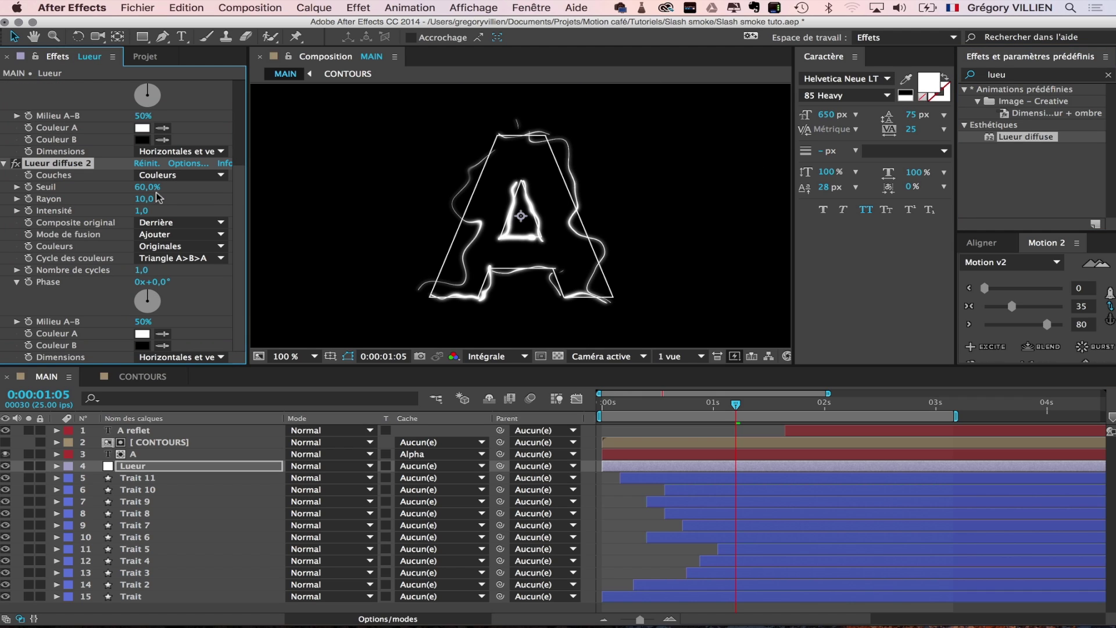
{"action": "left_click_drag", "start_coordinate": [146, 201], "coordinate": [184, 203]}
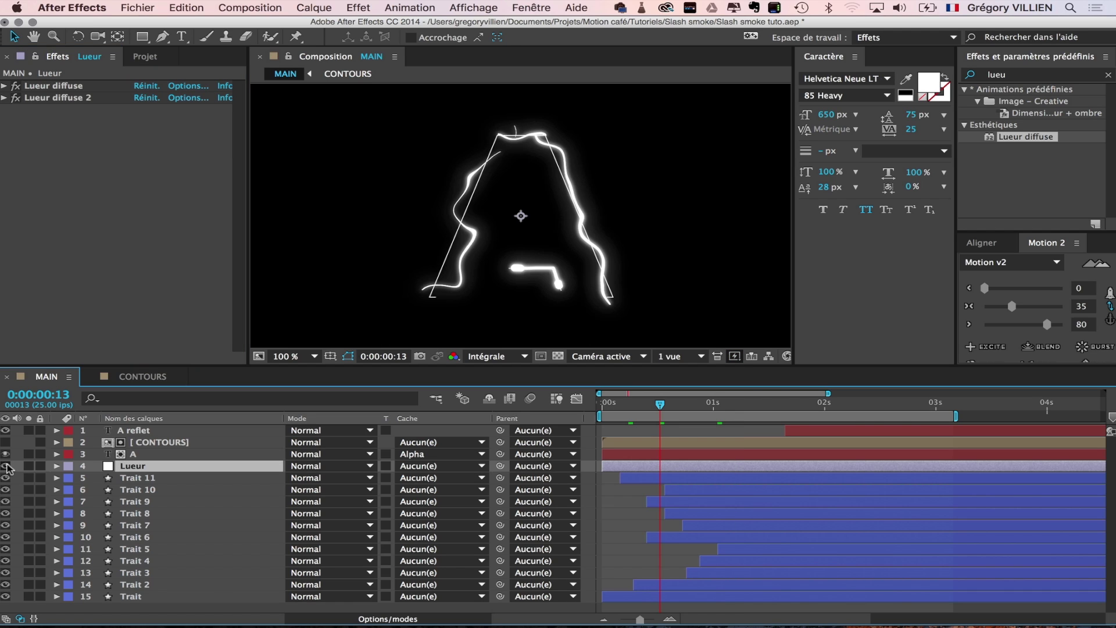
{"action": "left_click", "coordinate": [6, 466]}
{"action": "left_click", "coordinate": [6, 466]}
Create another adjustment layer above all layers in MAIN and apply the Trapcode Starglow effect to it
{"action": "left_click", "coordinate": [249, 406]}
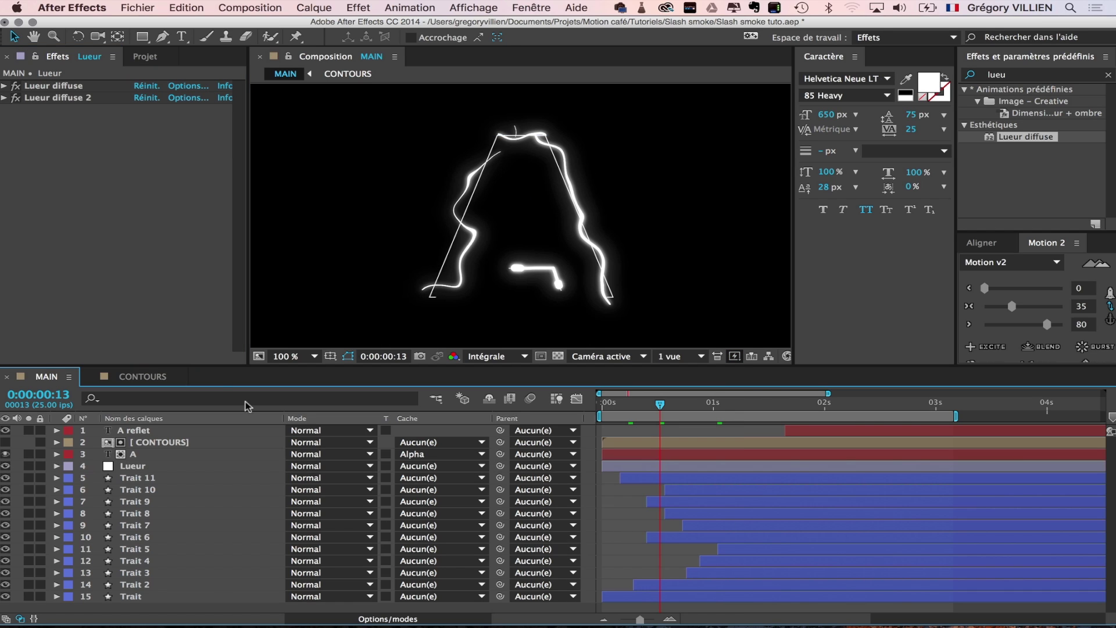
{"action": "left_click", "coordinate": [314, 7]}
{"action": "mouse_move", "coordinate": [318, 22]}
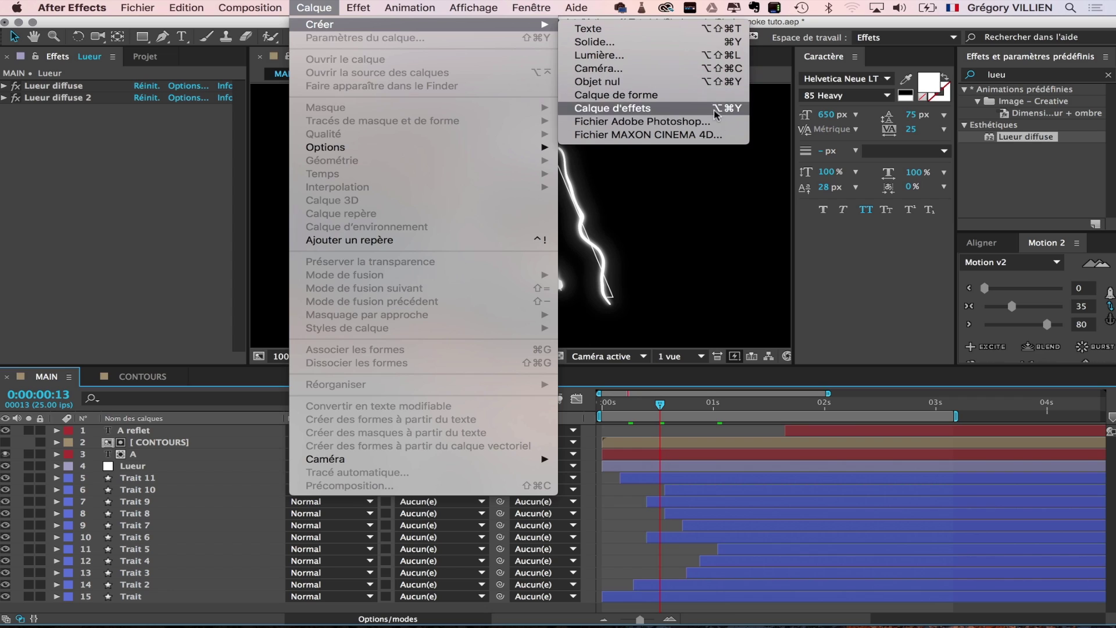
{"action": "left_click", "coordinate": [605, 108]}
{"action": "double_click", "coordinate": [1019, 74]}
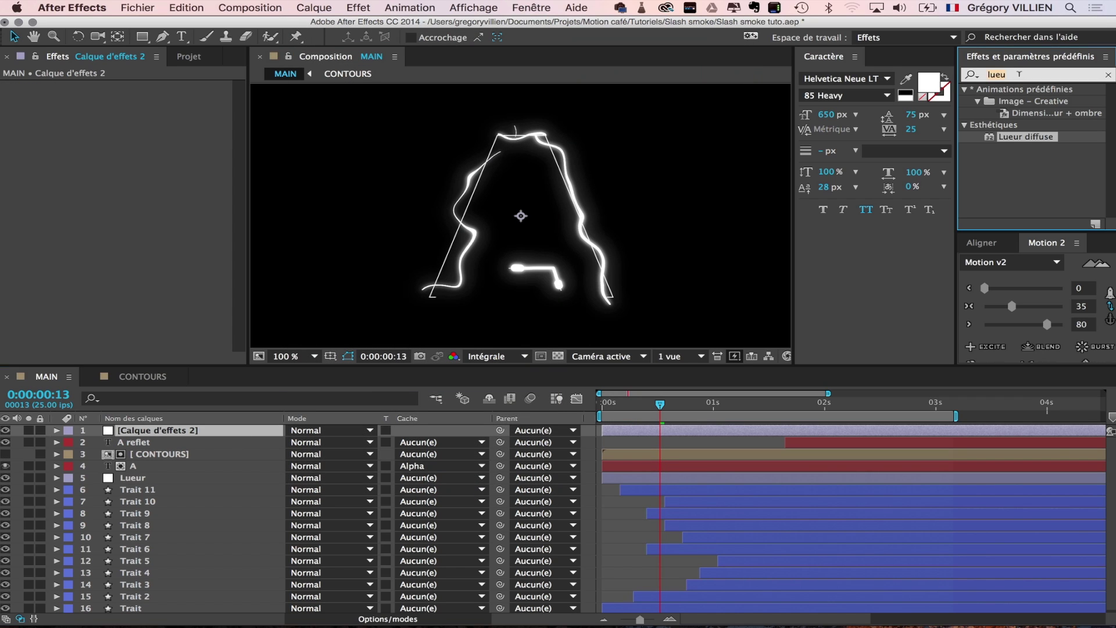
{"action": "type", "text": "starglo"}
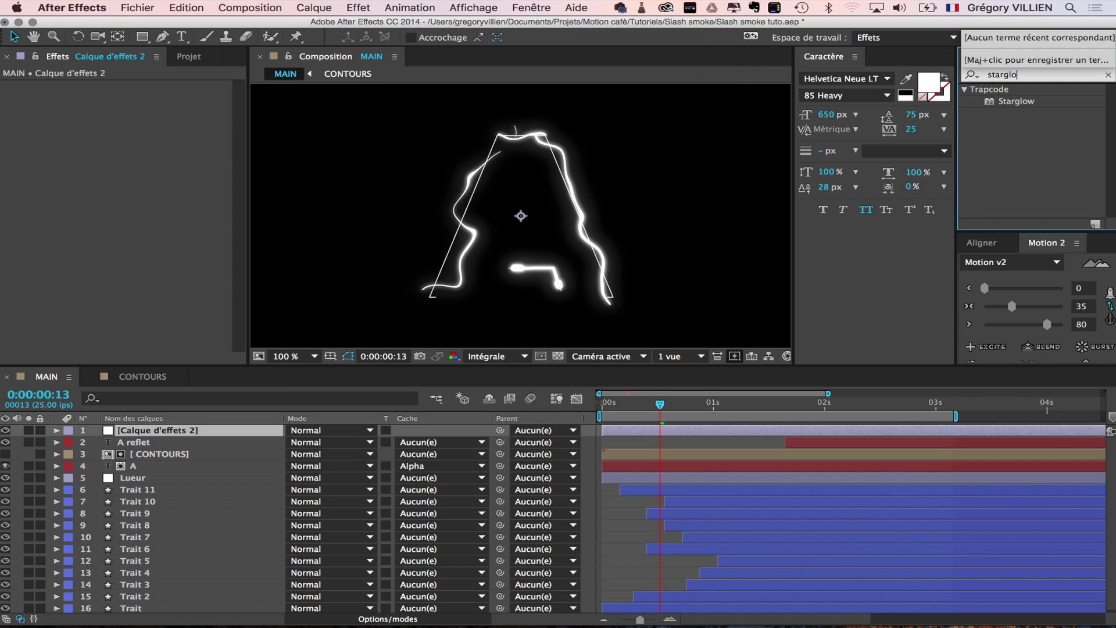
{"action": "double_click", "coordinate": [1025, 108]}
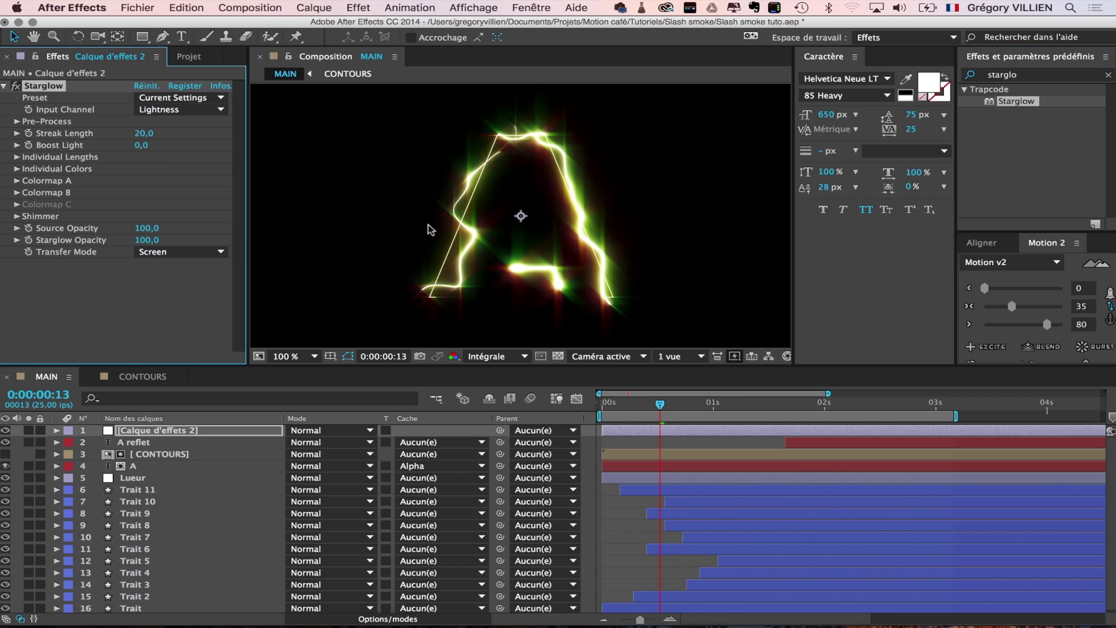
Change the Starglow effect's Colormap A preset and set its Colormap B preset to Electric
{"action": "left_click", "coordinate": [18, 182]}
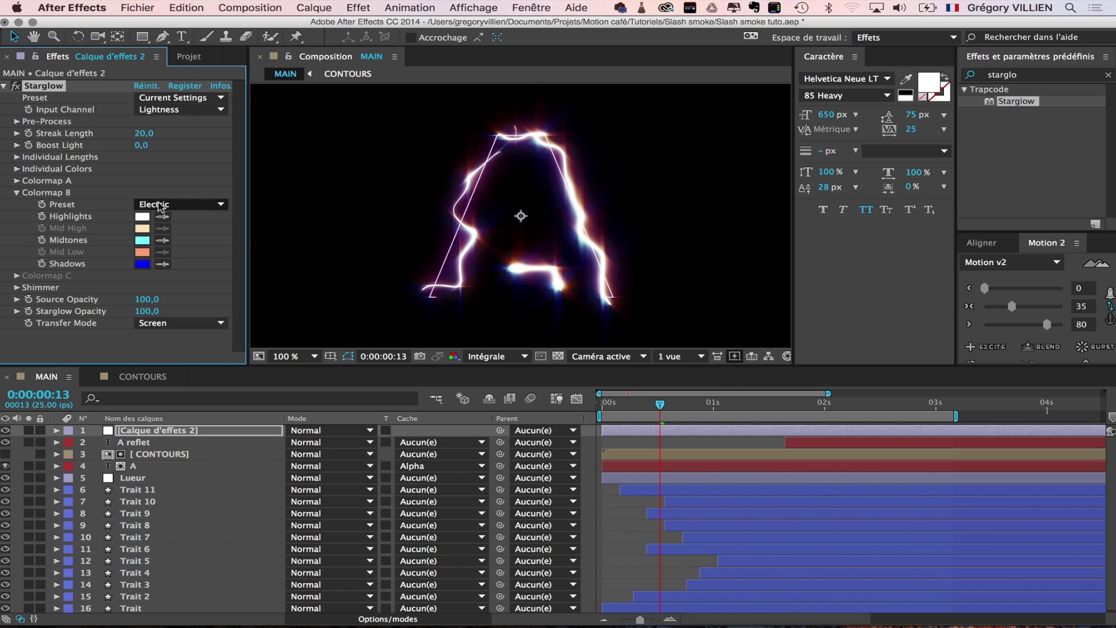
{"action": "left_click", "coordinate": [183, 205]}
{"action": "left_click", "coordinate": [67, 192]}
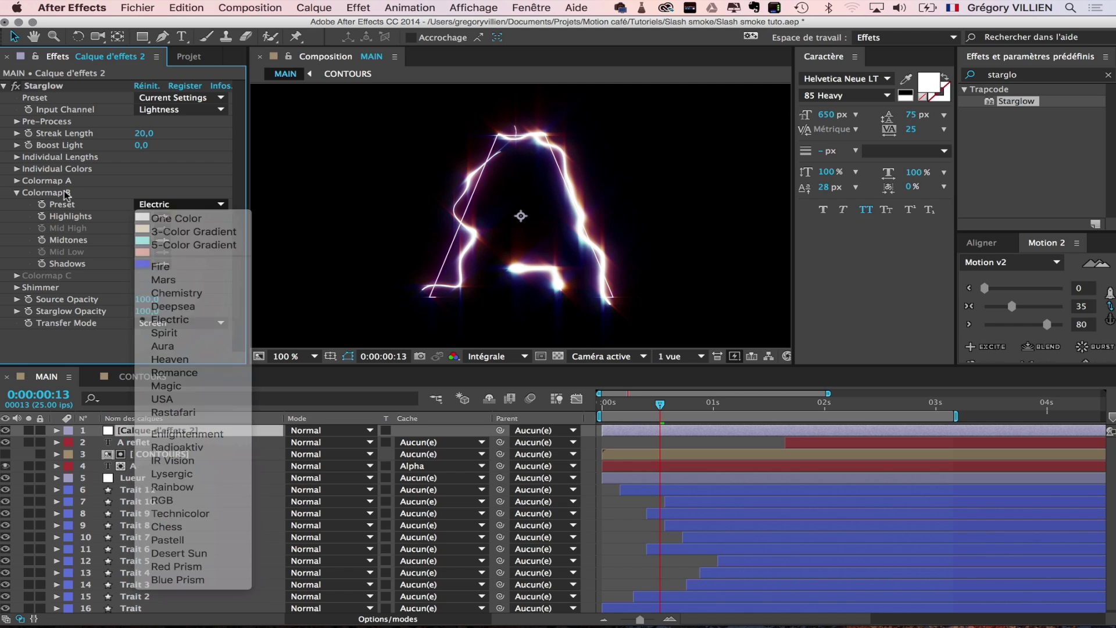
{"action": "left_click", "coordinate": [16, 192]}
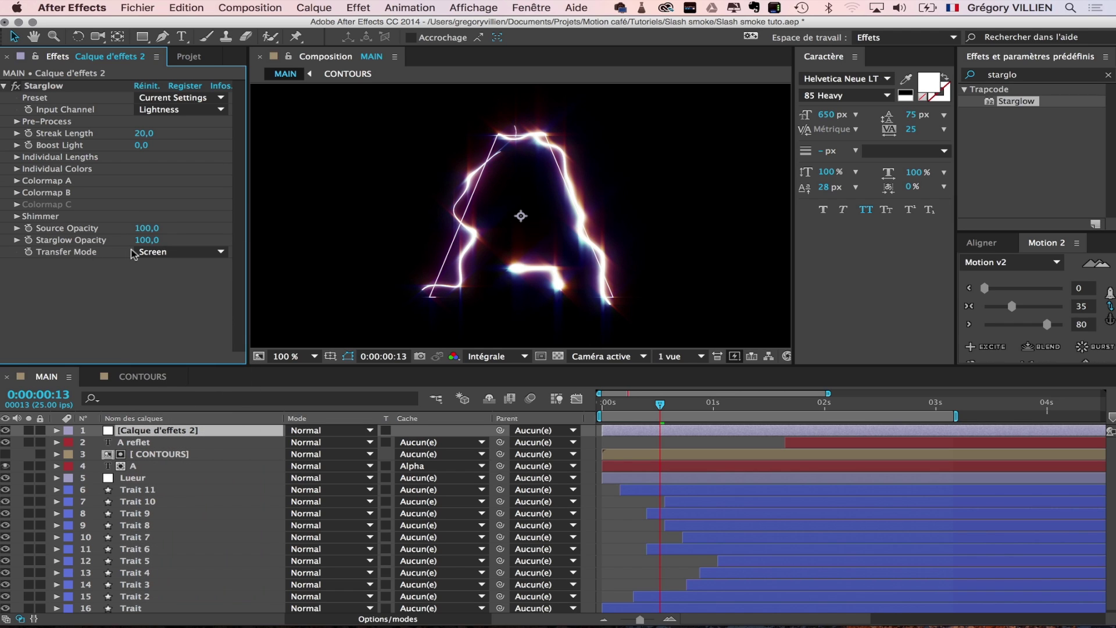
Set the effect's Starglow Opacity to 60 and the Lueur layer's Opacité to 70%
{"action": "left_click_drag", "start_coordinate": [144, 240], "coordinate": [100, 244]}
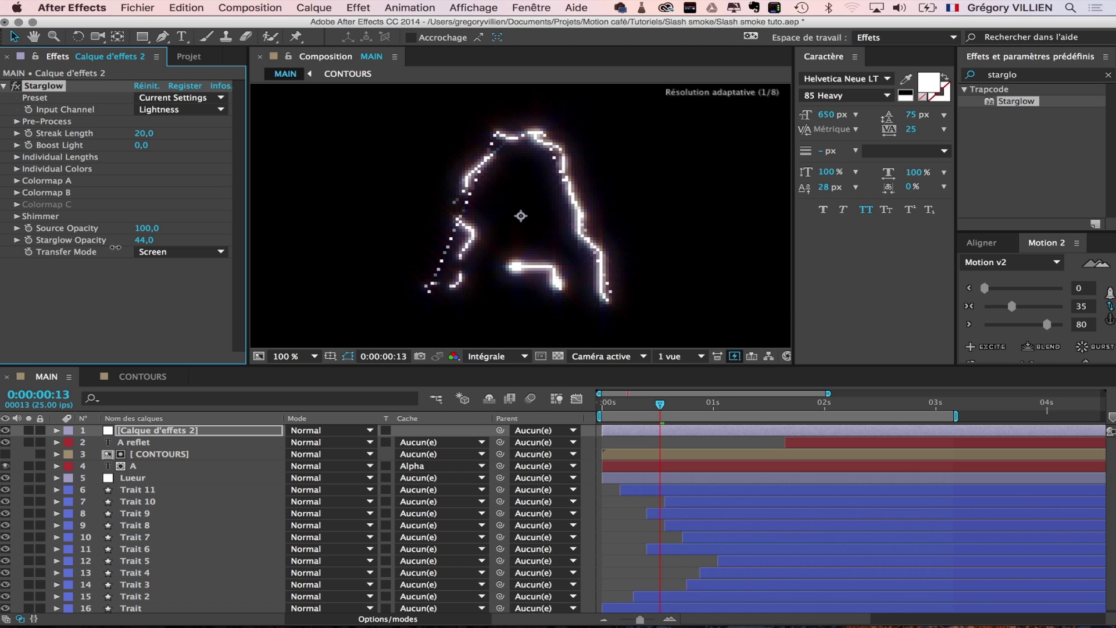
{"action": "left_click", "coordinate": [151, 240]}
{"action": "type", "text": "40"}
{"action": "key", "text": "Return"}
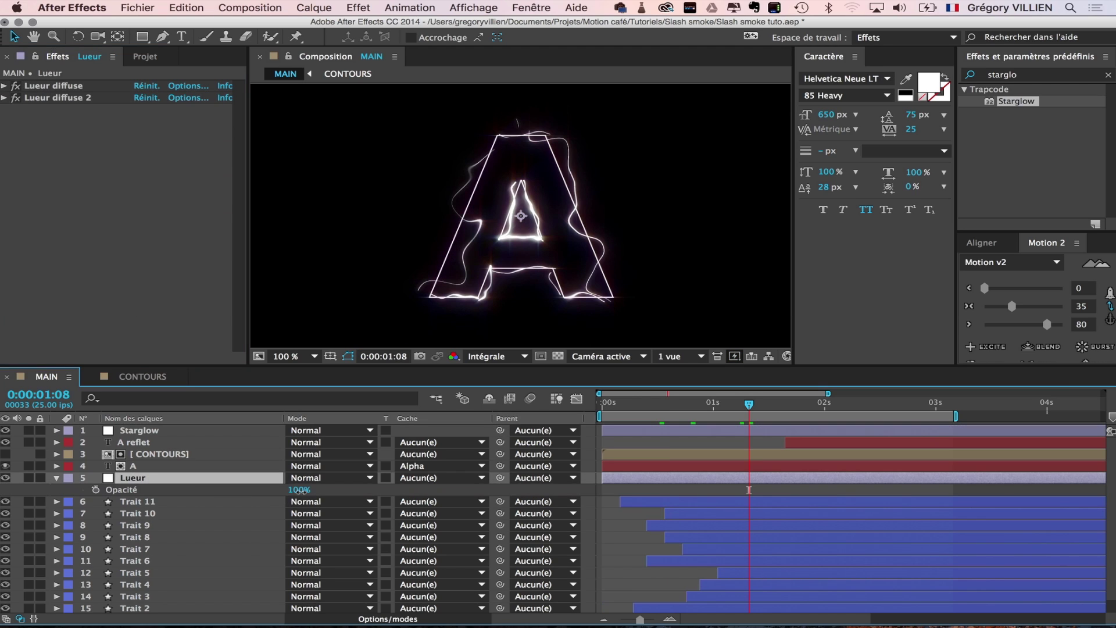
{"action": "left_click", "coordinate": [300, 490]}
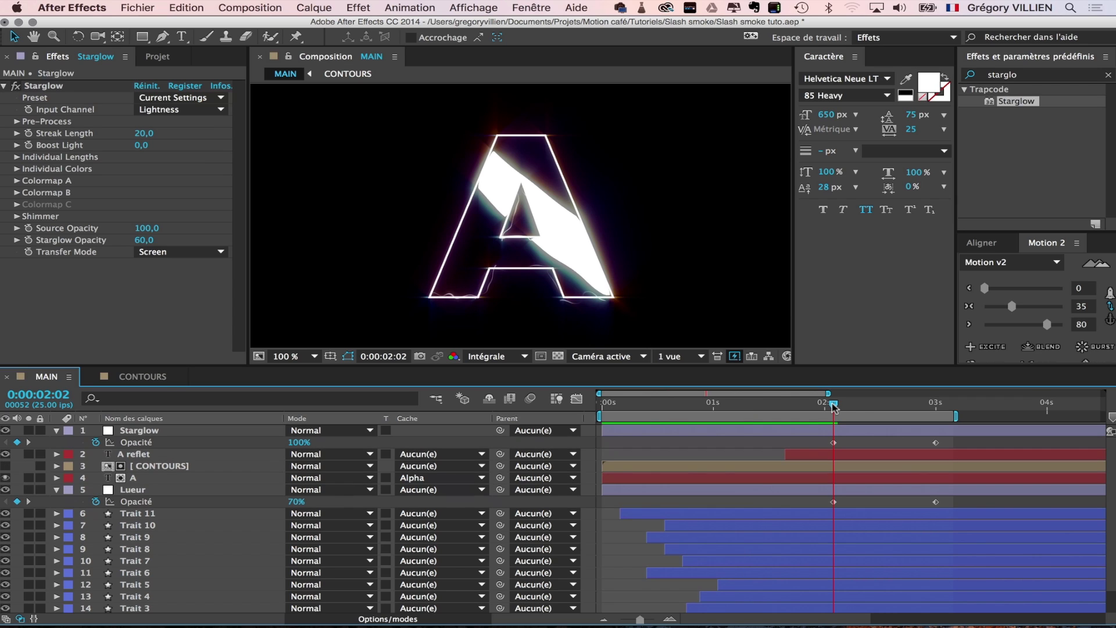
Trim the Starglow and Lueur layers together so both end at 0:00:03:00, where their opacity fades finish, and preview the animation
{"action": "left_click", "coordinate": [841, 436]}
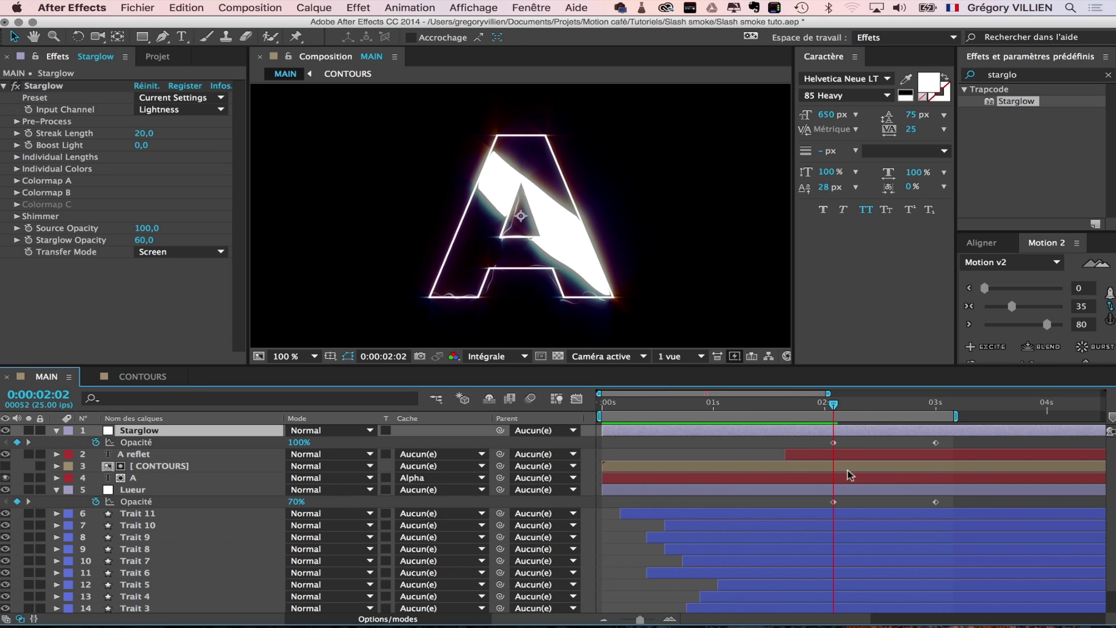
{"action": "left_click", "coordinate": [855, 488], "text": "super"}
{"action": "left_click", "coordinate": [936, 404]}
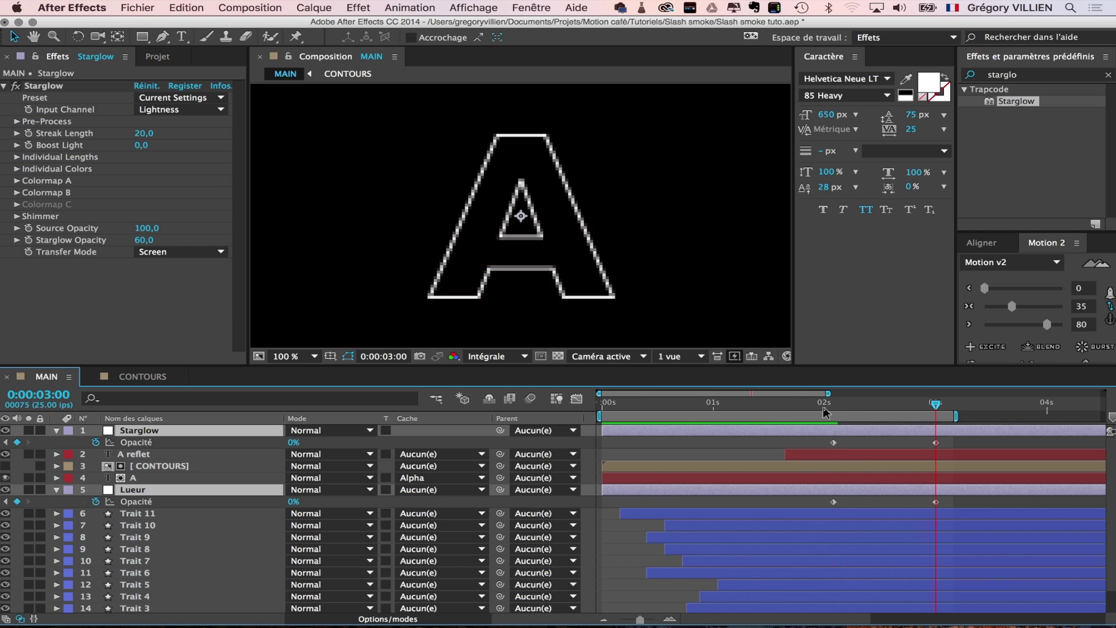
{"action": "left_click", "coordinate": [816, 405]}
{"action": "left_click", "coordinate": [936, 406]}
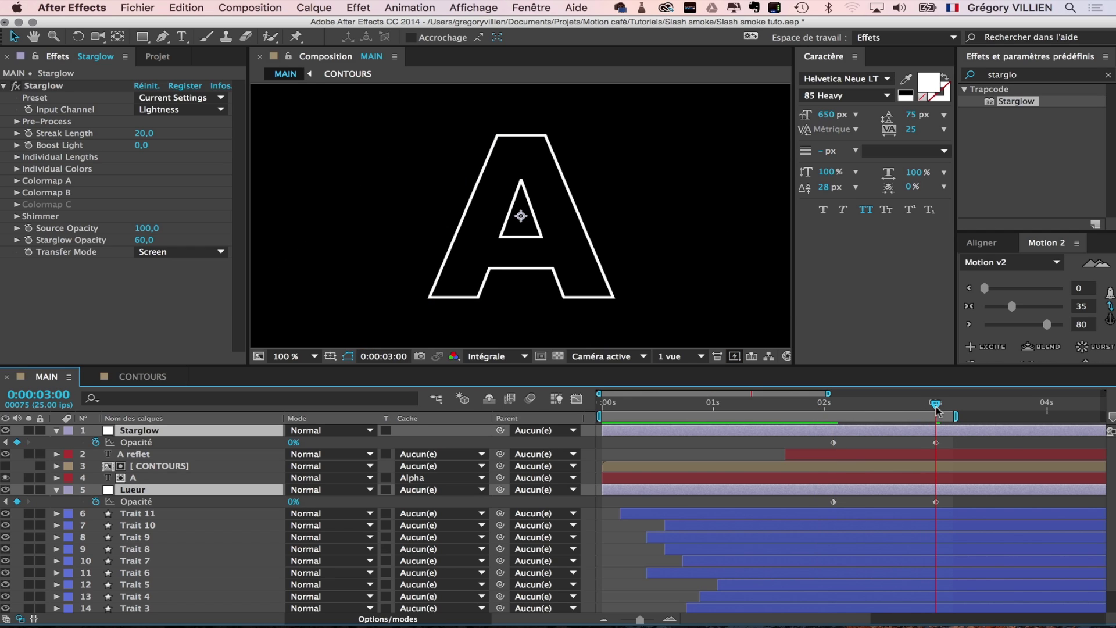
{"action": "key", "text": "alt+bracketright"}
{"action": "key", "text": "space"}
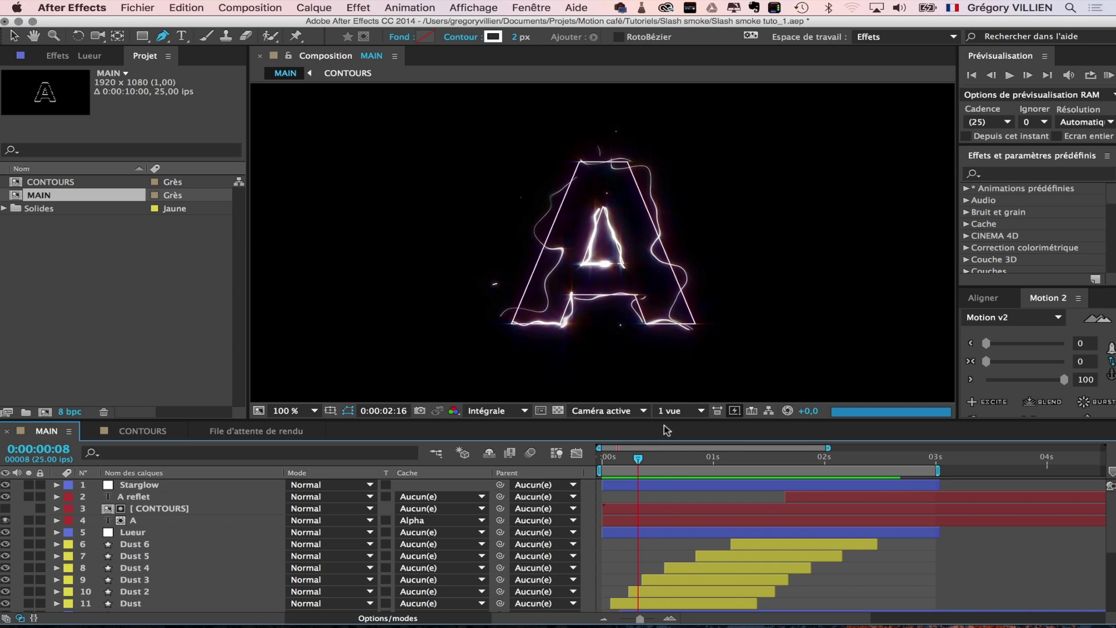
Examine the Dust layer's curved path and its Début and Fin keyframes, and preview the MAIN composition
{"action": "scroll", "coordinate": [639, 585], "scroll_direction": "down", "scroll_amount": 2}
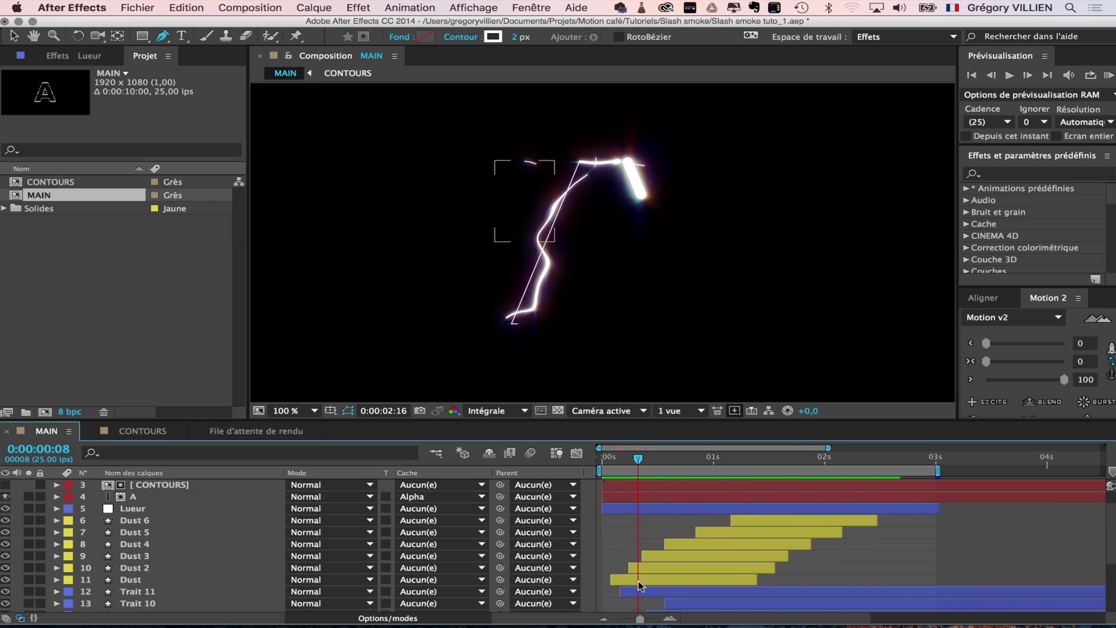
{"action": "left_click", "coordinate": [639, 582]}
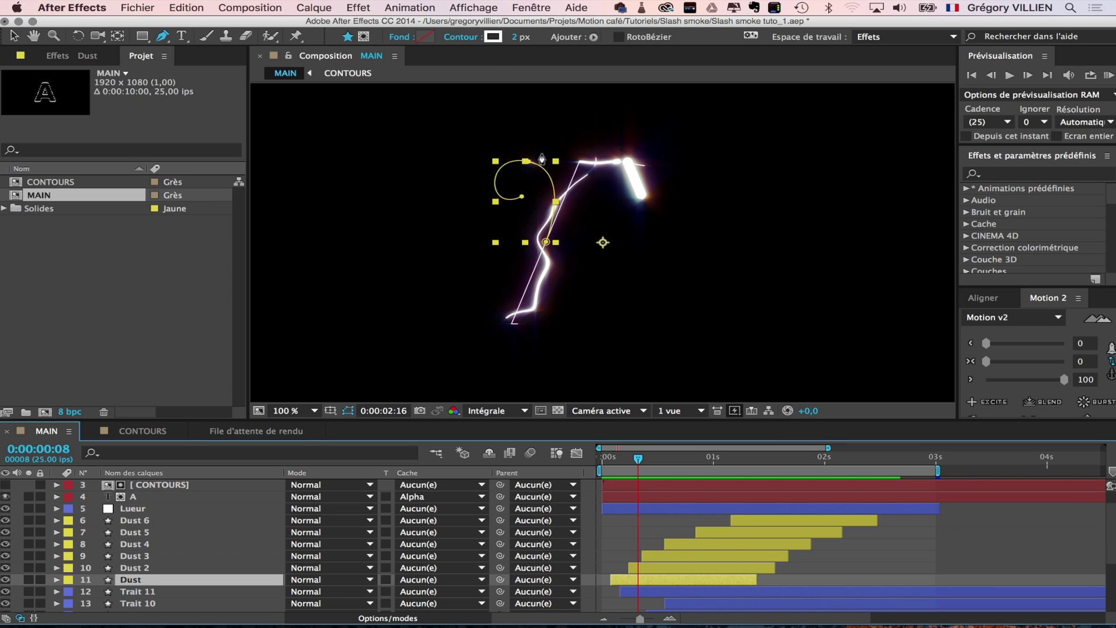
{"action": "key", "text": "u"}
{"action": "scroll", "coordinate": [206, 592], "scroll_direction": "down", "scroll_amount": 1}
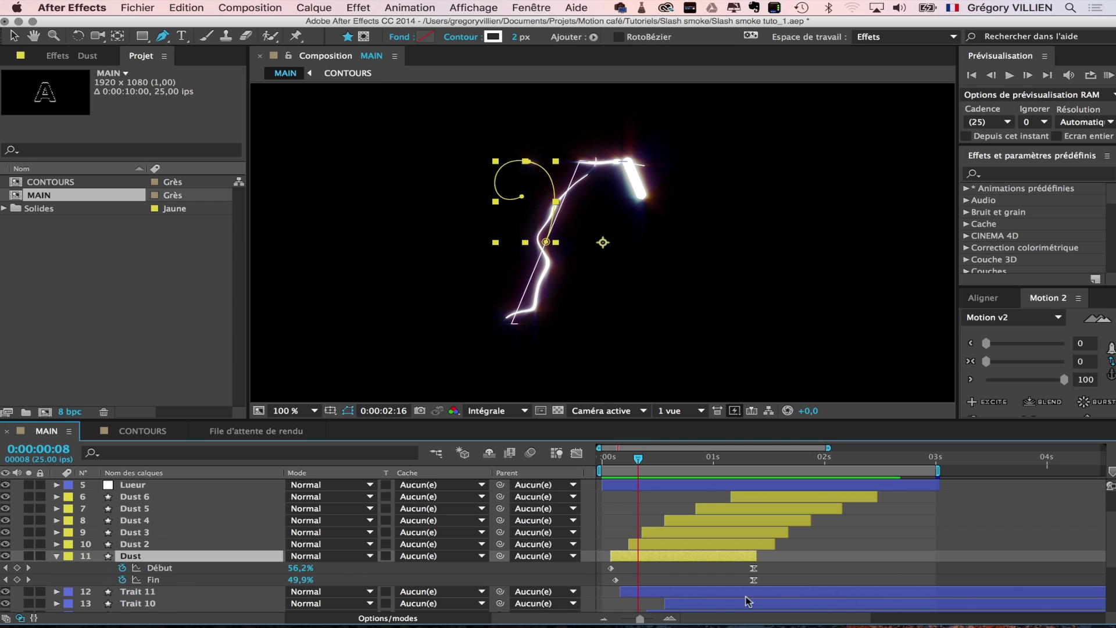
{"action": "left_click_drag", "start_coordinate": [782, 567], "coordinate": [748, 582]}
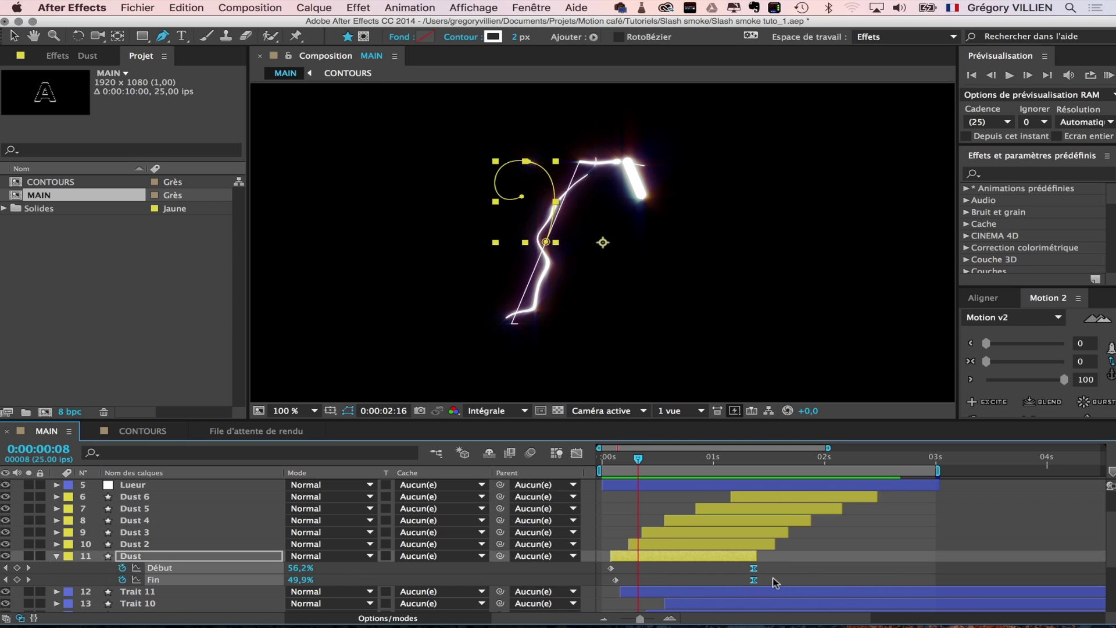
{"action": "mouse_move", "coordinate": [645, 463]}
{"action": "left_mouse_down"}
{"action": "mouse_move", "coordinate": [739, 463]}
{"action": "mouse_move", "coordinate": [634, 466]}
{"action": "mouse_move", "coordinate": [776, 475]}
{"action": "left_mouse_up"}
{"action": "key", "text": "KP_0"}
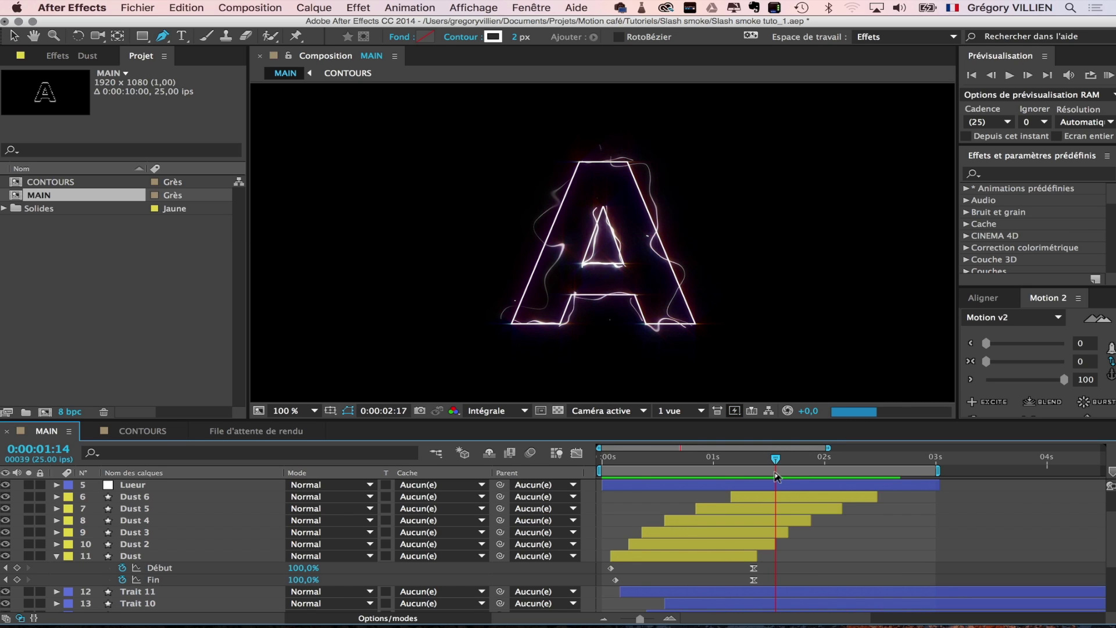